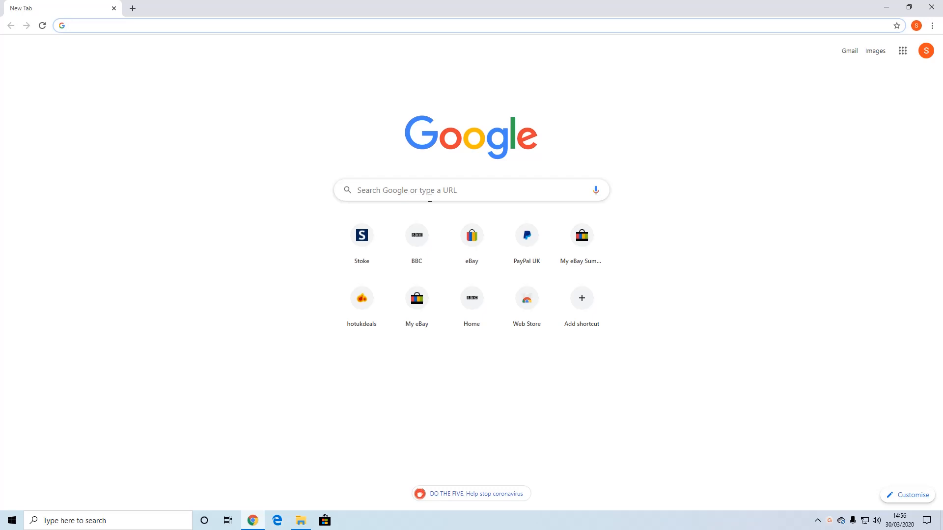
Search the web for floorplanner and open the floorplanner.com website from the results.
{"action": "left_click", "coordinate": [451, 195]}
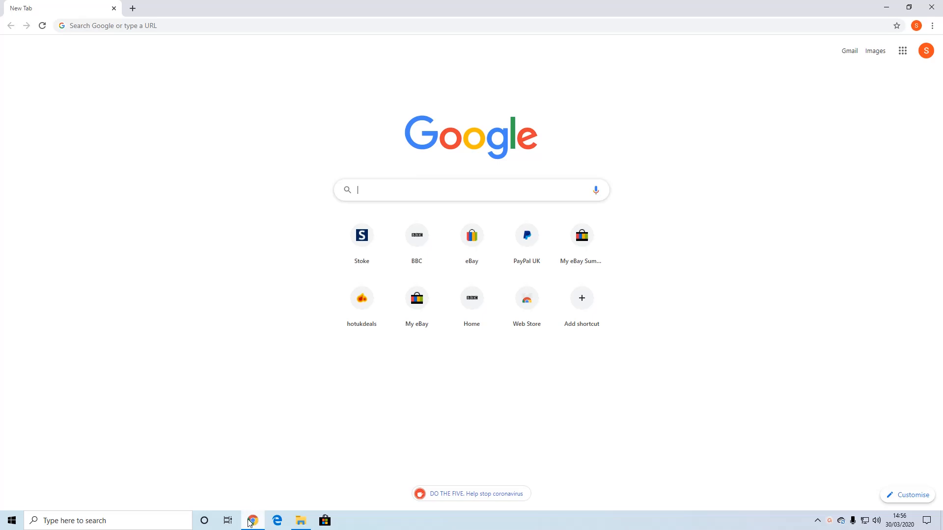
{"action": "mouse_move", "coordinate": [249, 522]}
{"action": "type", "text": "floorplanner"}
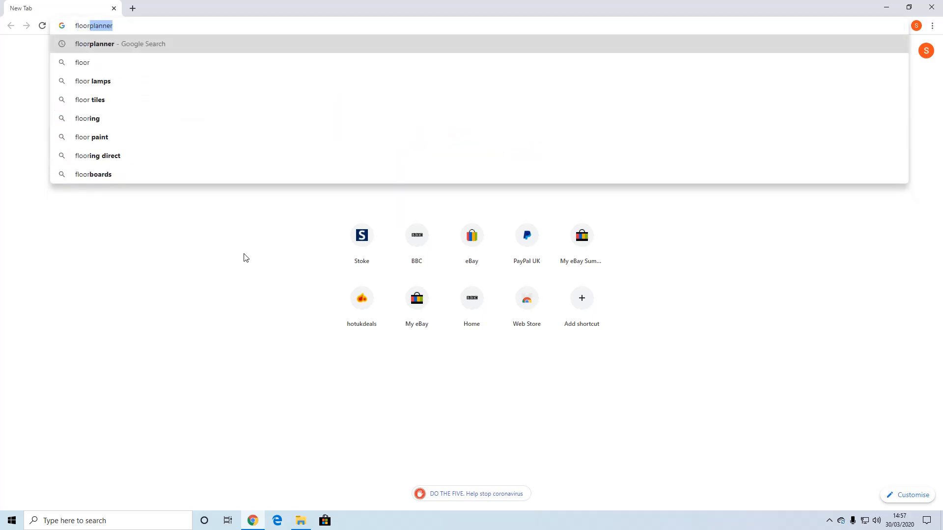
{"action": "key", "text": "Return"}
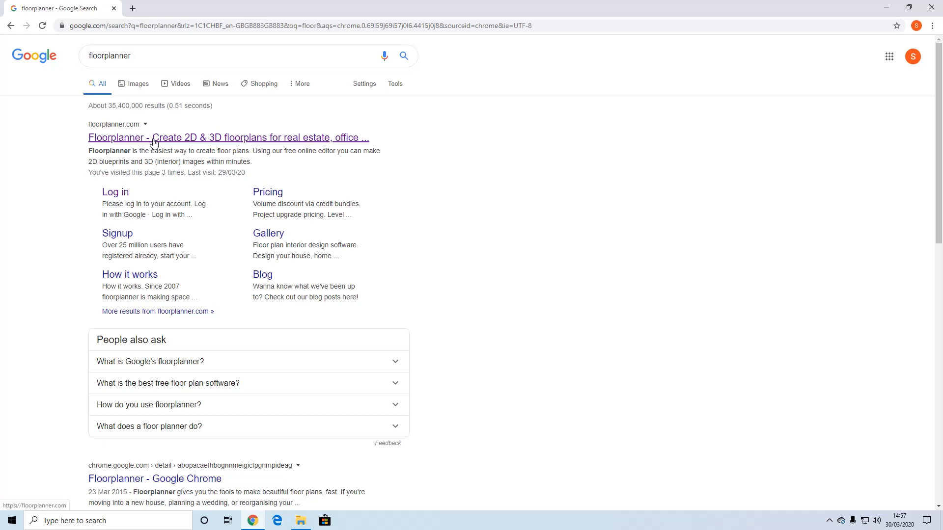
{"action": "left_click", "coordinate": [154, 142]}
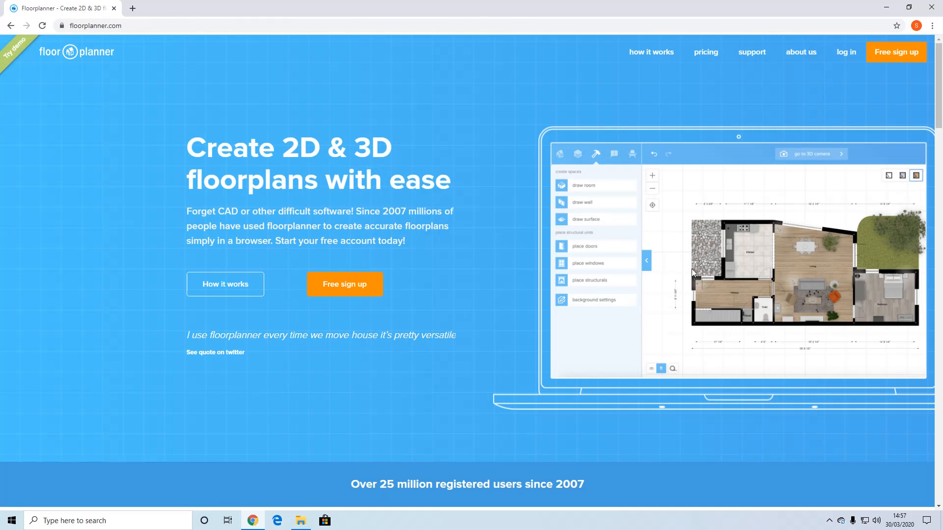
Log in to Floorplanner with the account e-mail and password, and dismiss the browser's password warning.
{"action": "left_click", "coordinate": [845, 59]}
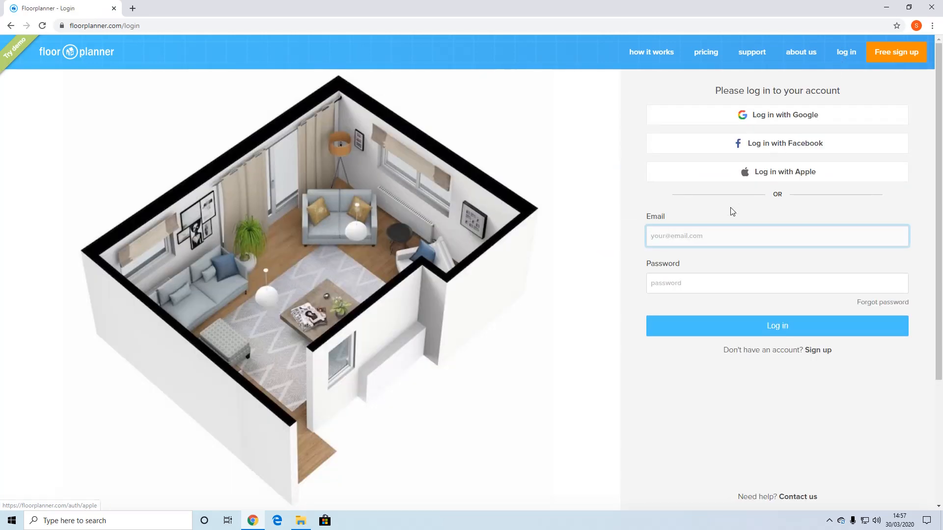
{"action": "left_click", "coordinate": [696, 236]}
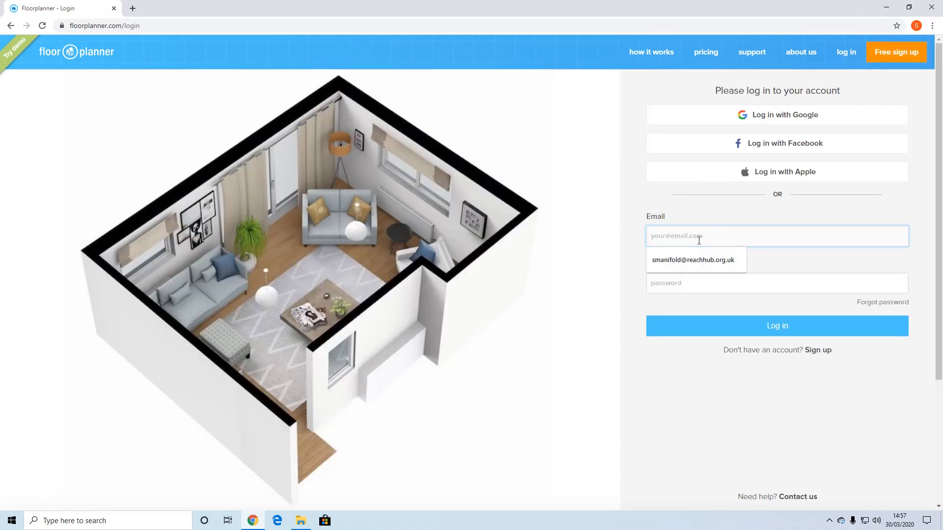
{"action": "left_click", "coordinate": [709, 259]}
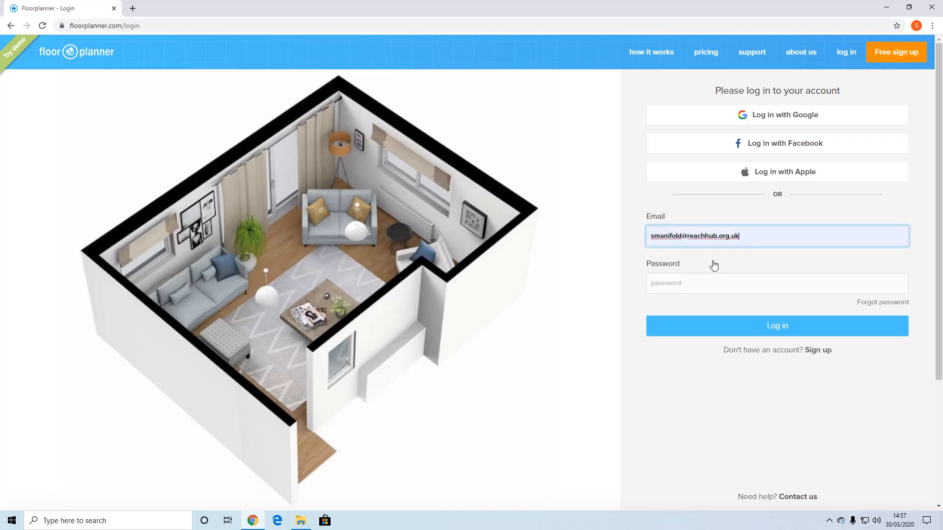
{"action": "left_click", "coordinate": [713, 288]}
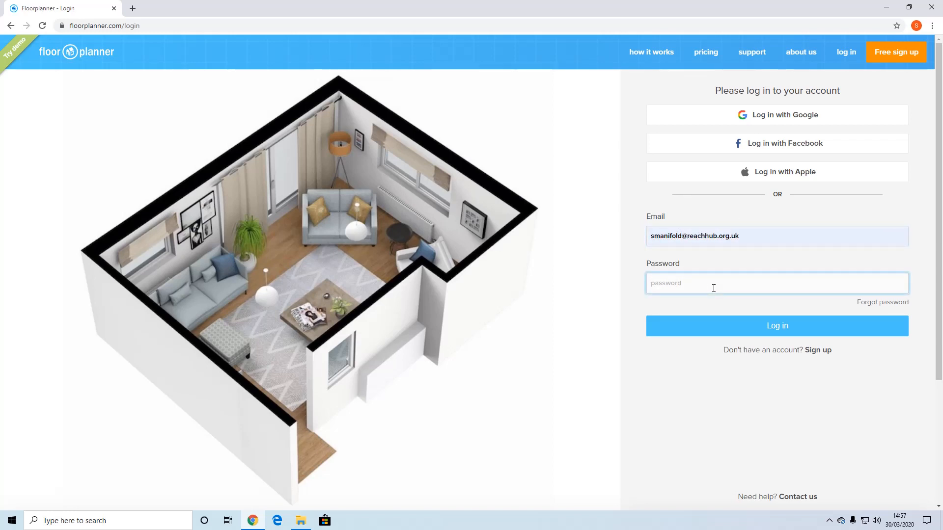
{"action": "type", "text": "•••••••"}
{"action": "key", "text": "Return"}
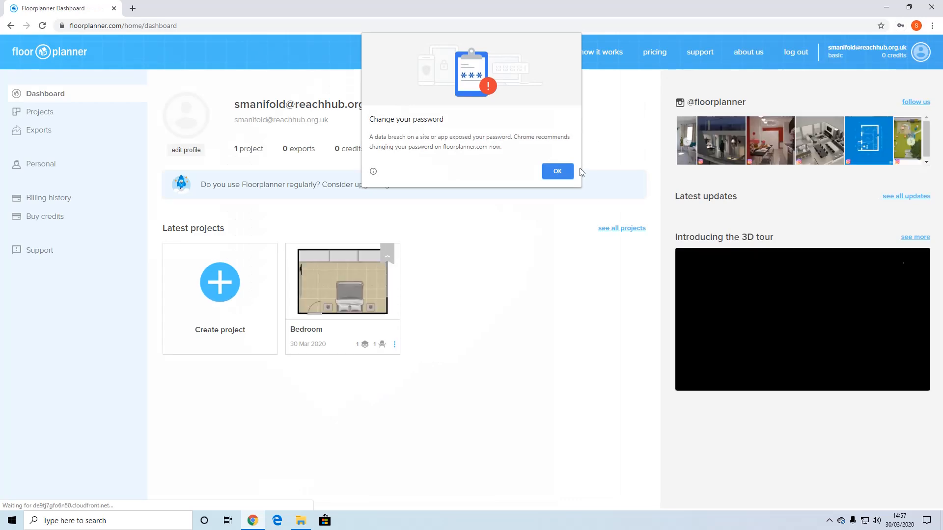
{"action": "left_click", "coordinate": [552, 176]}
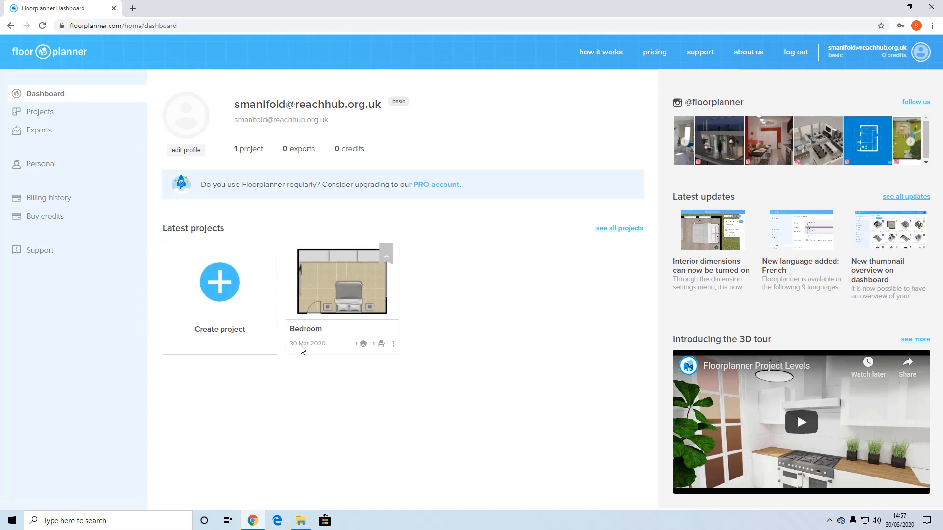
Open the Bedroom project and examine the furnished room in 3D from several angles.
{"action": "left_click", "coordinate": [341, 294]}
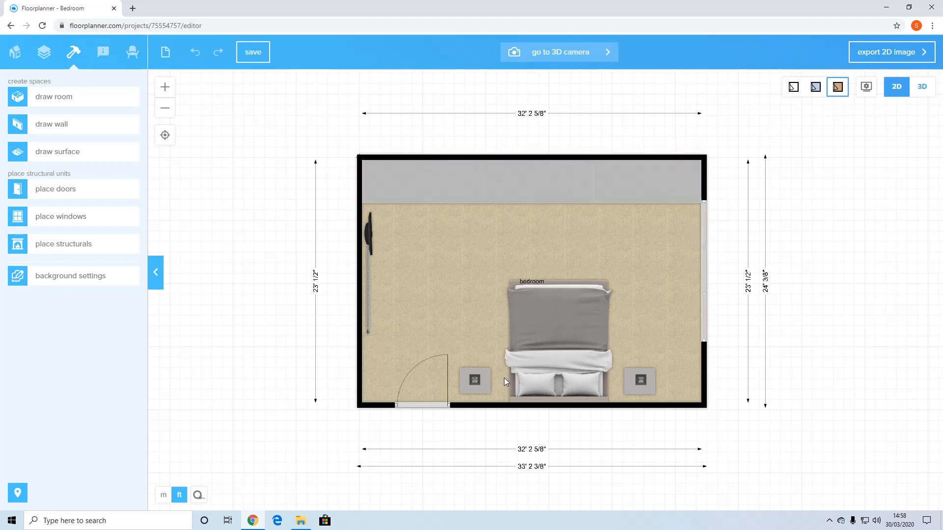
{"action": "scroll", "coordinate": [512, 335], "scroll_direction": "up", "scroll_amount": 1}
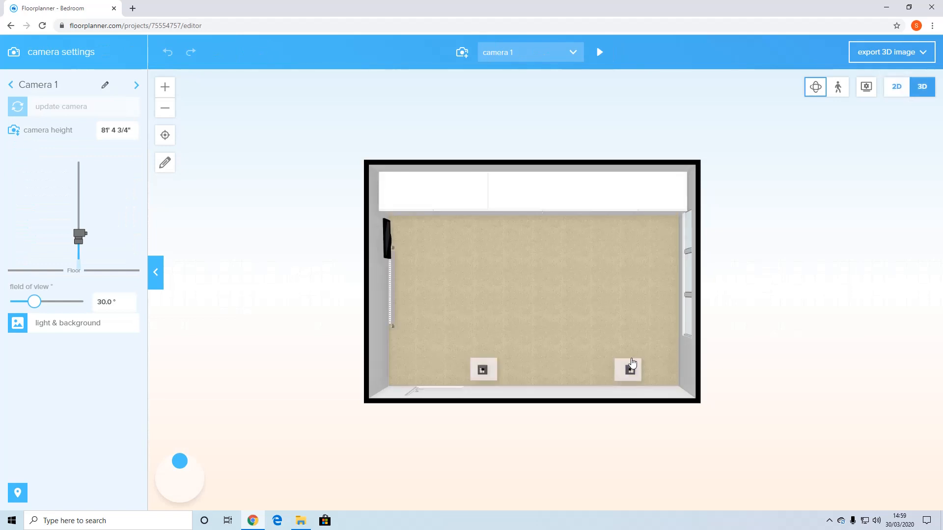
{"action": "left_click_drag", "start_coordinate": [432, 357], "coordinate": [608, 326]}
{"action": "scroll", "coordinate": [618, 317], "scroll_direction": "up", "scroll_amount": 6}
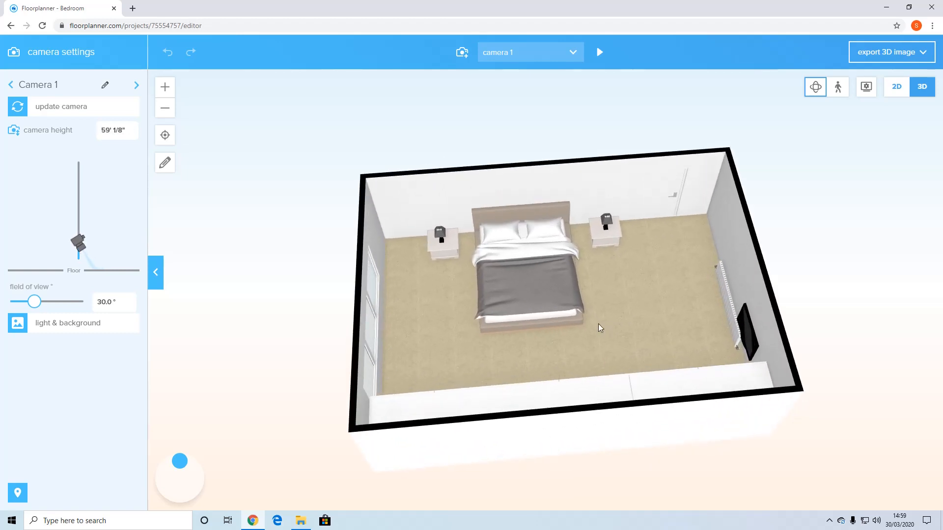
{"action": "scroll", "coordinate": [632, 329], "scroll_direction": "up", "scroll_amount": 4}
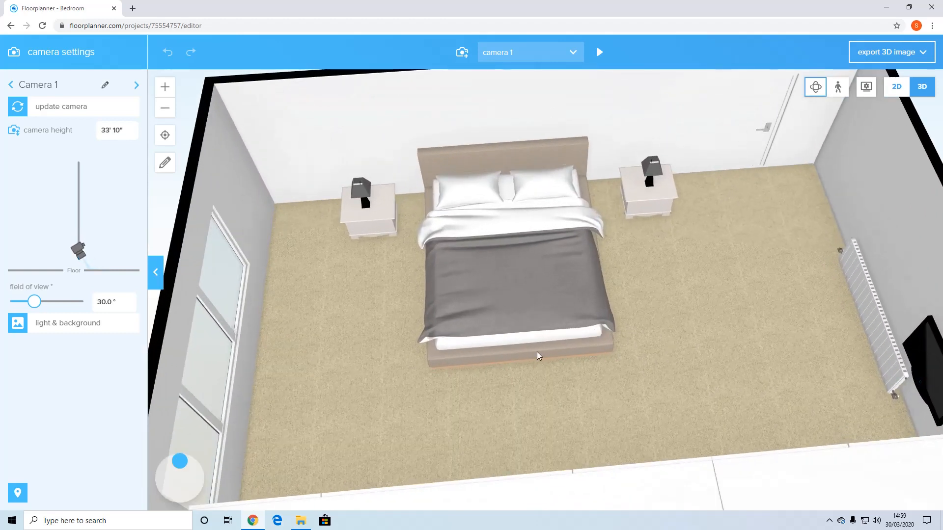
{"action": "left_click_drag", "start_coordinate": [539, 355], "coordinate": [519, 405]}
{"action": "left_click_drag", "start_coordinate": [589, 416], "coordinate": [624, 221]}
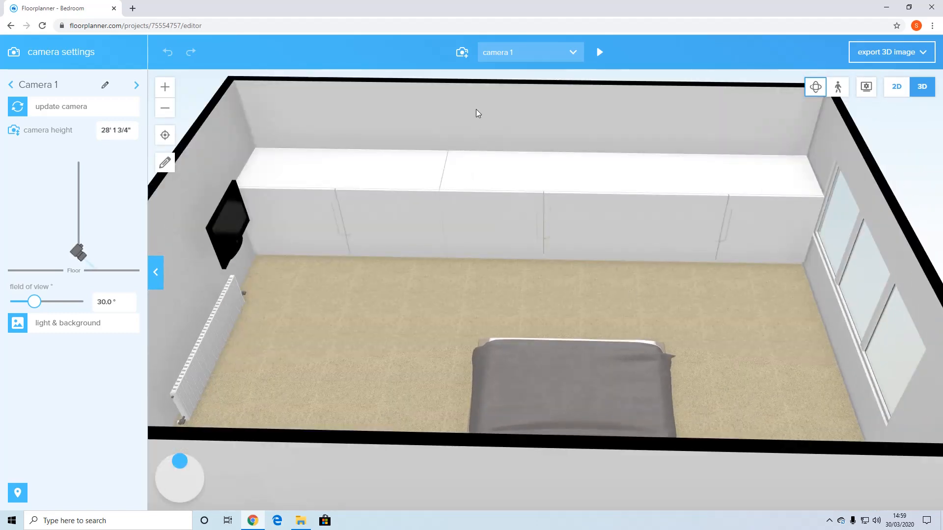
{"action": "left_click_drag", "start_coordinate": [865, 376], "coordinate": [668, 364]}
{"action": "left_click", "coordinate": [81, 107]}
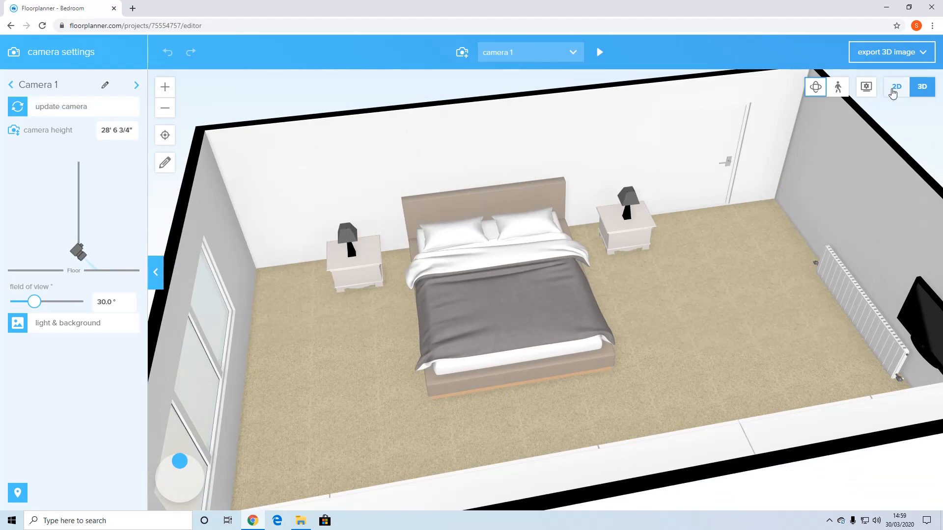
Switch the Bedroom project to the 2D view, save it and go back to the dashboard.
{"action": "left_click", "coordinate": [894, 87]}
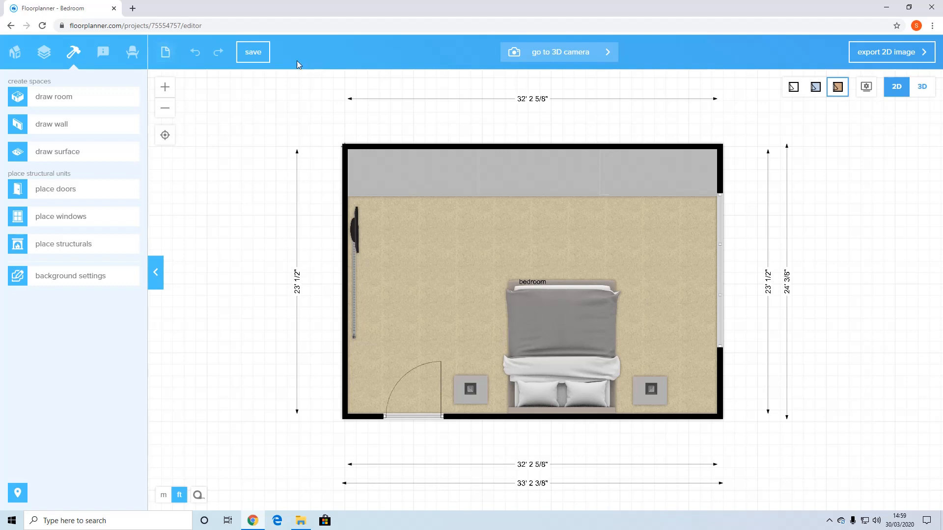
{"action": "left_click", "coordinate": [259, 53]}
{"action": "left_click", "coordinate": [15, 52]}
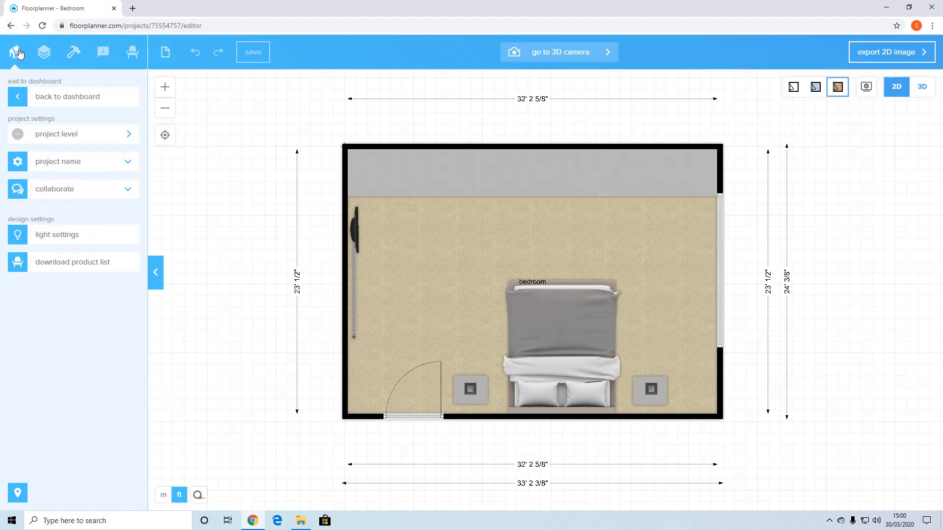
{"action": "left_click", "coordinate": [36, 94]}
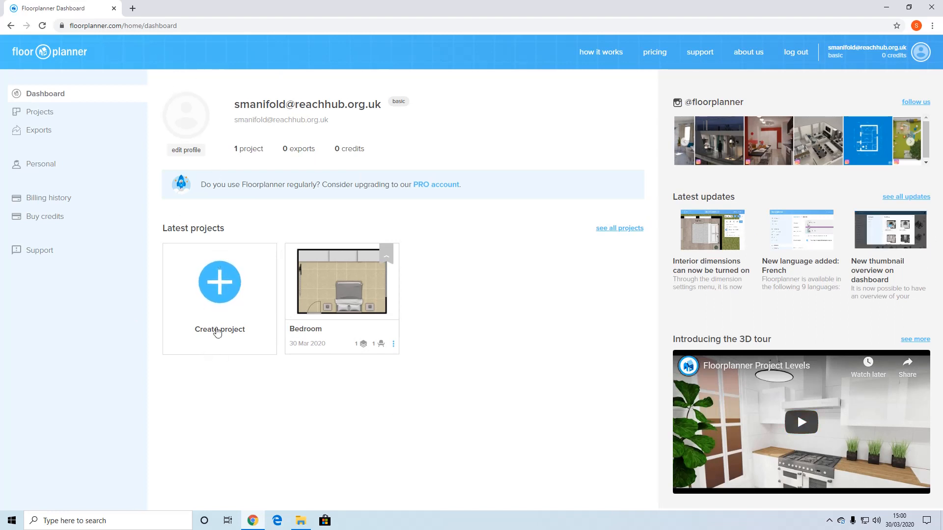
Create a new project named "bedroom 1".
{"action": "left_click", "coordinate": [220, 282]}
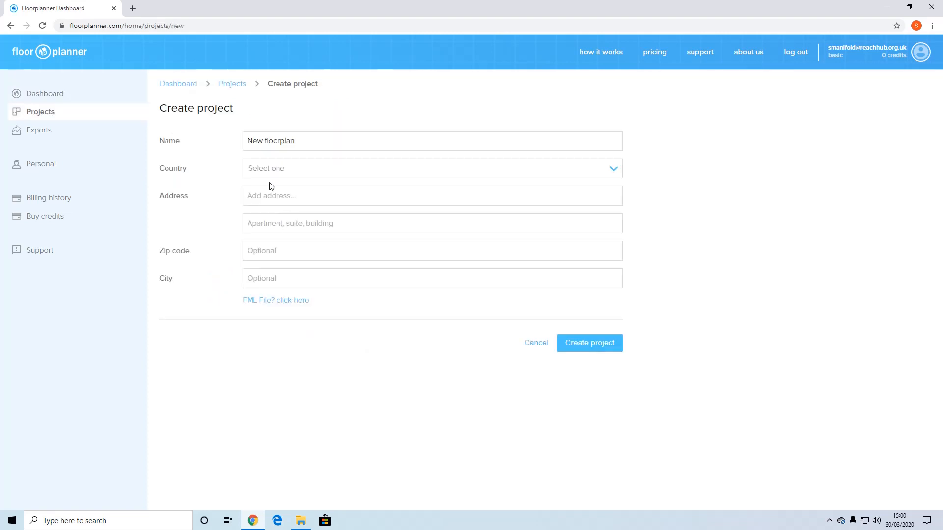
{"action": "left_click", "coordinate": [313, 140]}
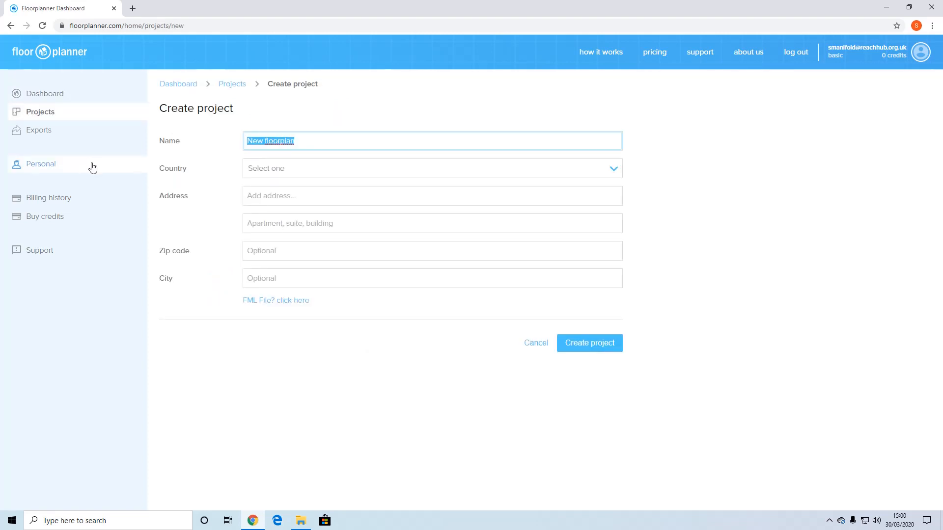
{"action": "type", "text": "bend"}
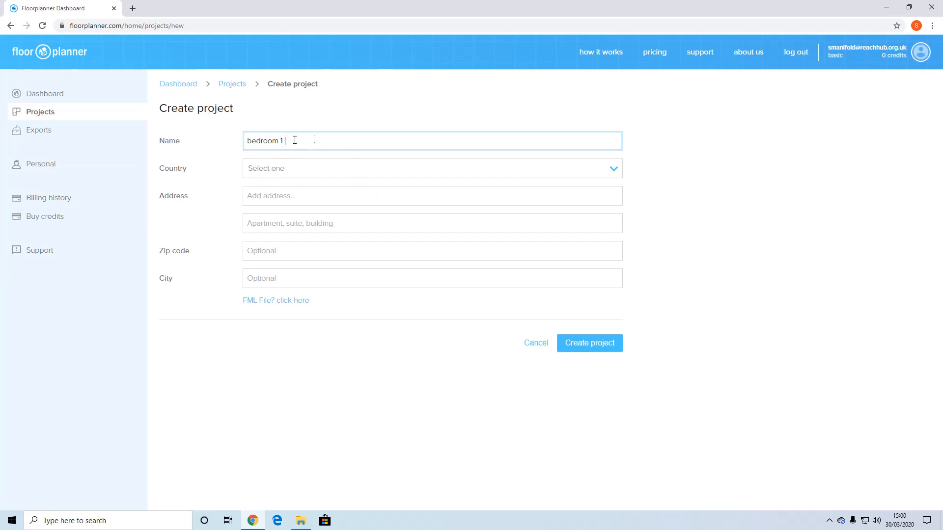
{"action": "left_click", "coordinate": [590, 345]}
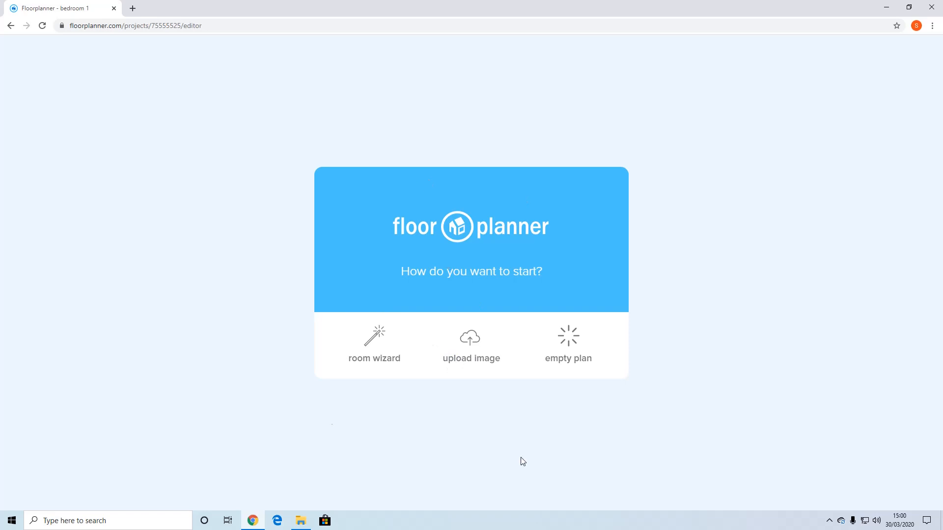
Start from an empty plan and draw a rectangular room about 30 ft wide by 21 ft long.
{"action": "left_click", "coordinate": [570, 341]}
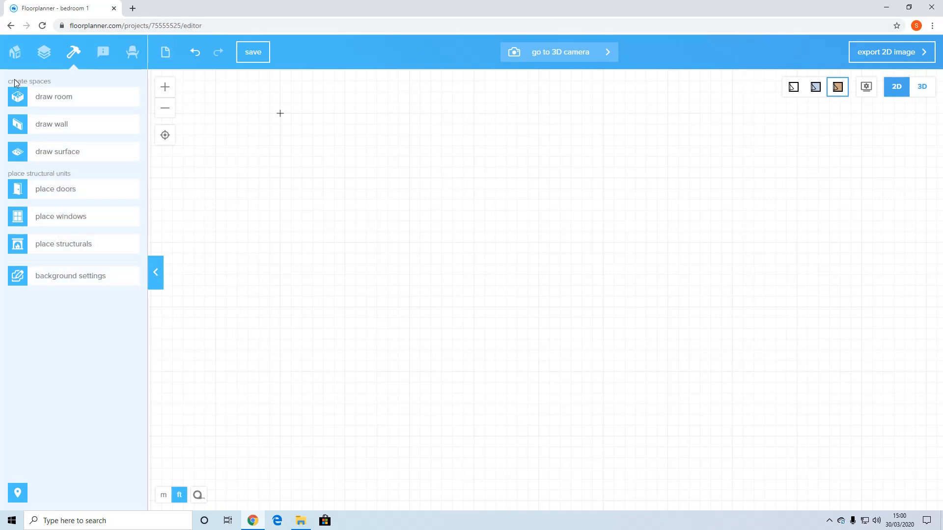
{"action": "left_click", "coordinate": [65, 97]}
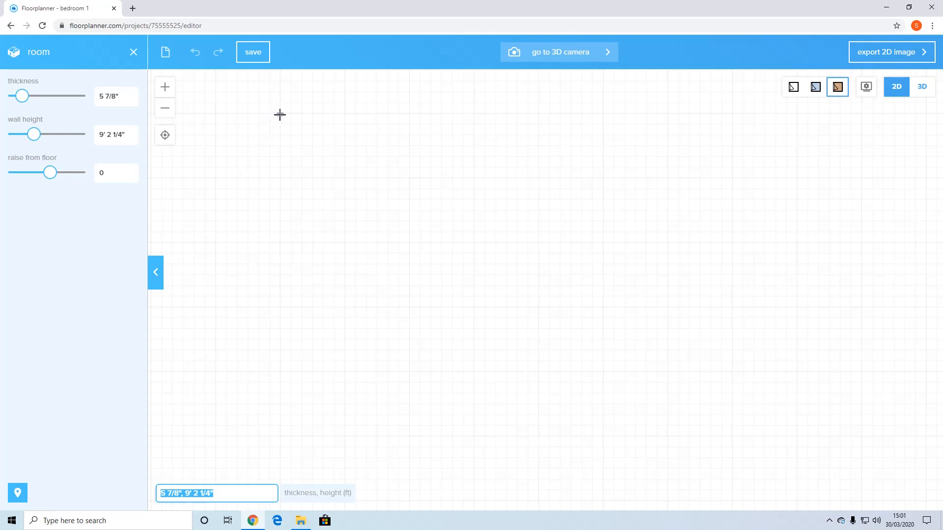
{"action": "left_click_drag", "start_coordinate": [279, 114], "coordinate": [604, 339]}
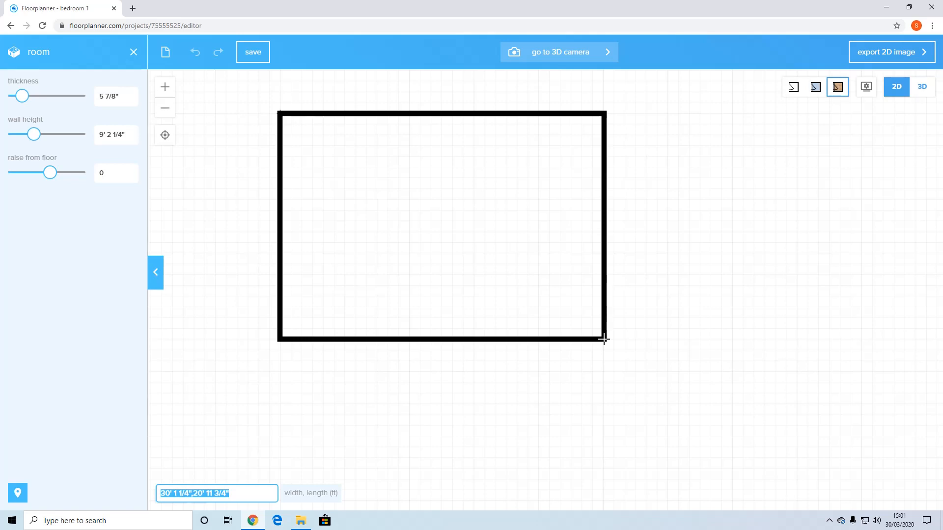
{"action": "left_click_drag", "start_coordinate": [604, 339], "coordinate": [605, 340]}
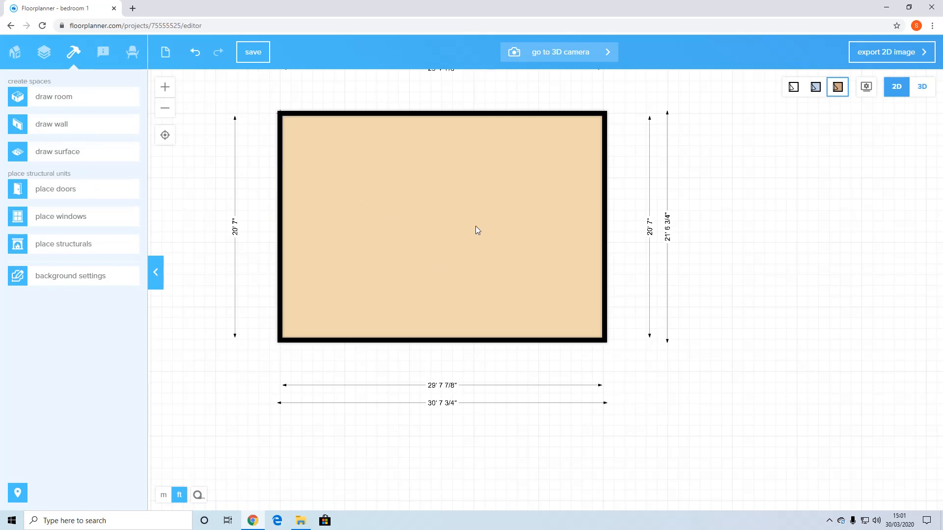
Undo the drawing of the room and redo it to bring the room back.
{"action": "left_click", "coordinate": [560, 179]}
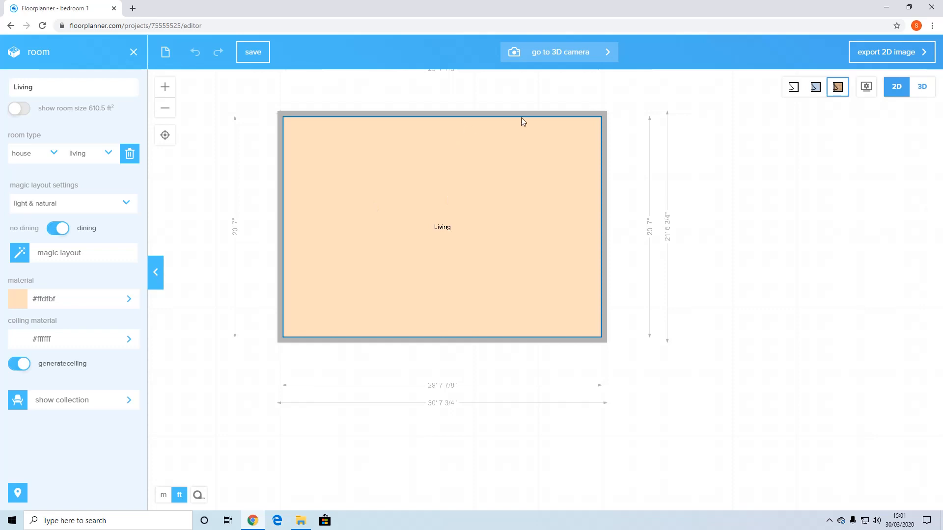
{"action": "scroll", "coordinate": [661, 179], "scroll_direction": "up", "scroll_amount": 2}
{"action": "scroll", "coordinate": [661, 180], "scroll_direction": "down", "scroll_amount": 2}
{"action": "scroll", "coordinate": [661, 180], "scroll_direction": "up", "scroll_amount": 1}
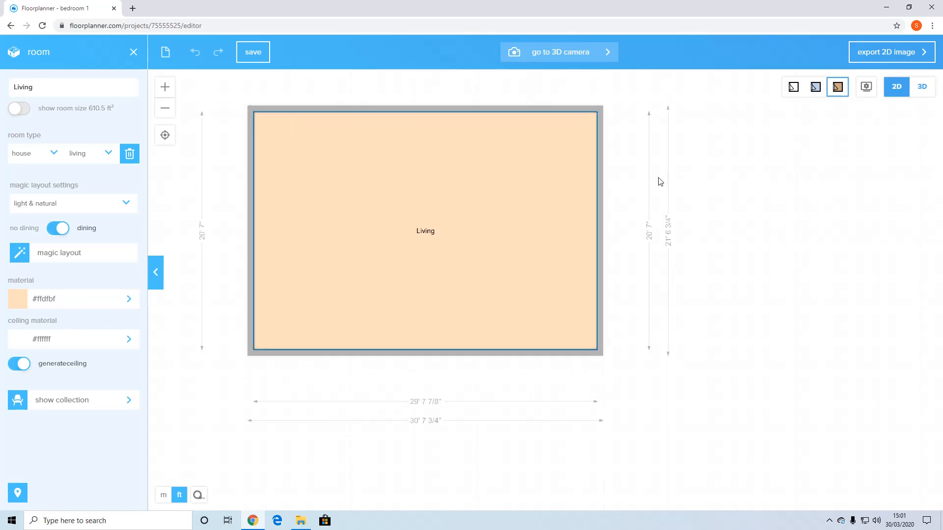
{"action": "left_click", "coordinate": [208, 92]}
{"action": "left_click", "coordinate": [189, 55]}
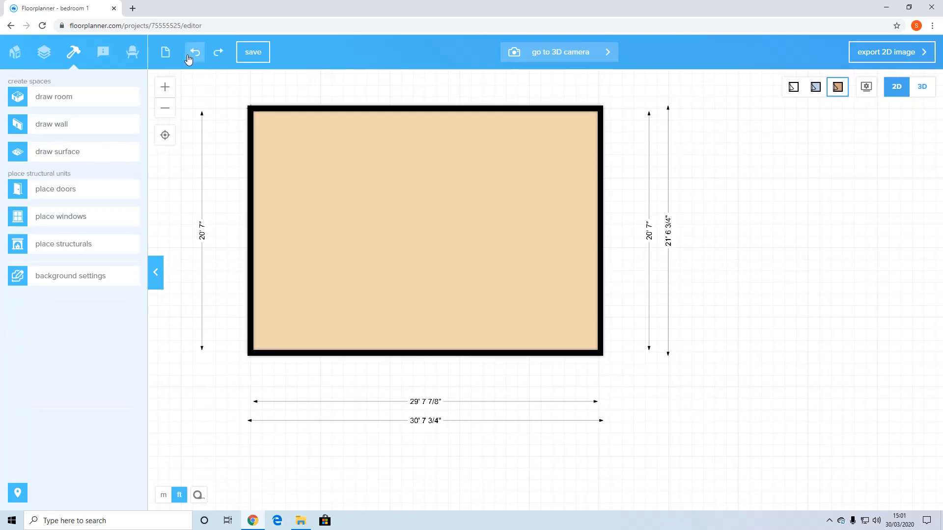
{"action": "left_click", "coordinate": [191, 56]}
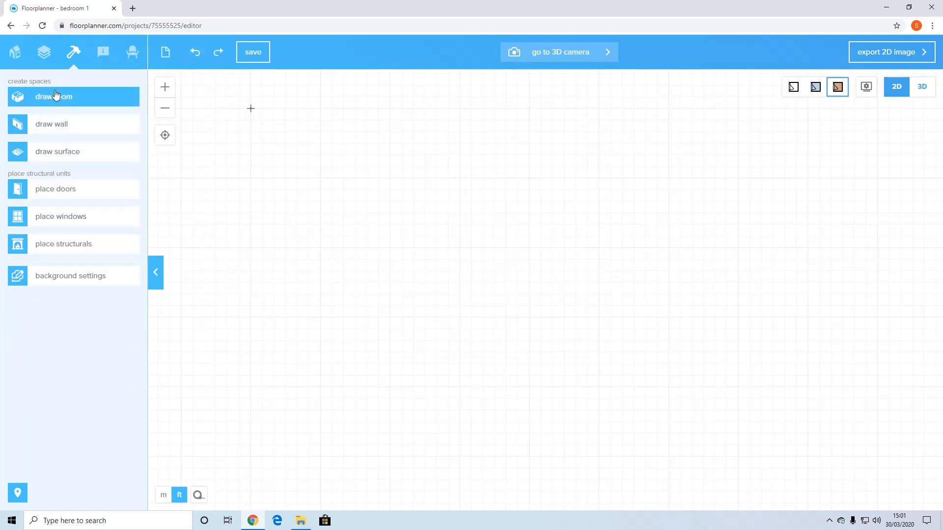
{"action": "left_click", "coordinate": [213, 56]}
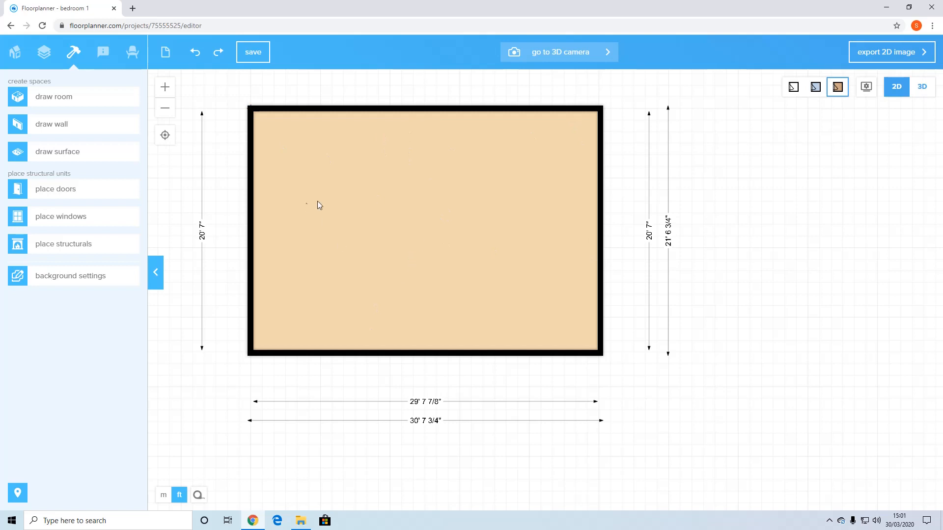
Rename the room from Living to "bedroom" and keep it selected.
{"action": "left_click", "coordinate": [409, 224]}
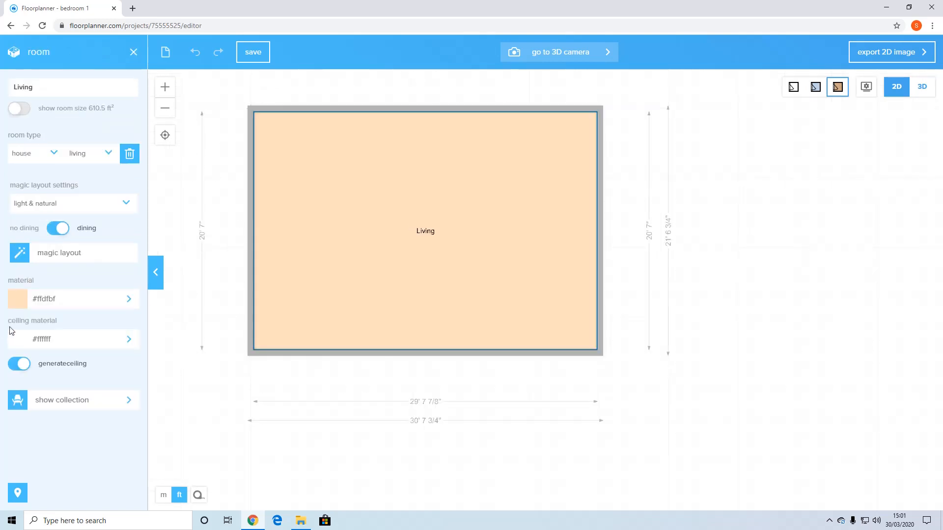
{"action": "left_click_drag", "start_coordinate": [61, 87], "coordinate": [2, 87]}
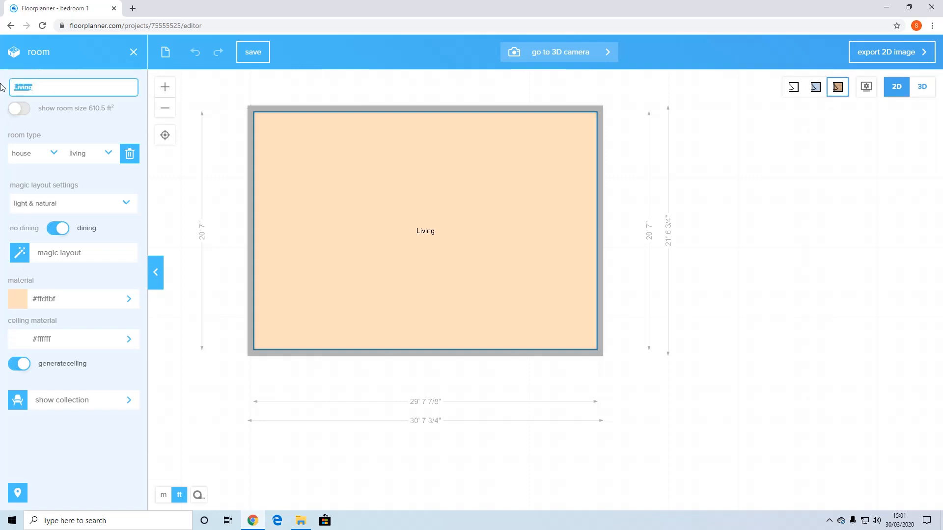
{"action": "type", "text": "bedroom"}
{"action": "left_click", "coordinate": [233, 172]}
{"action": "left_click", "coordinate": [366, 202]}
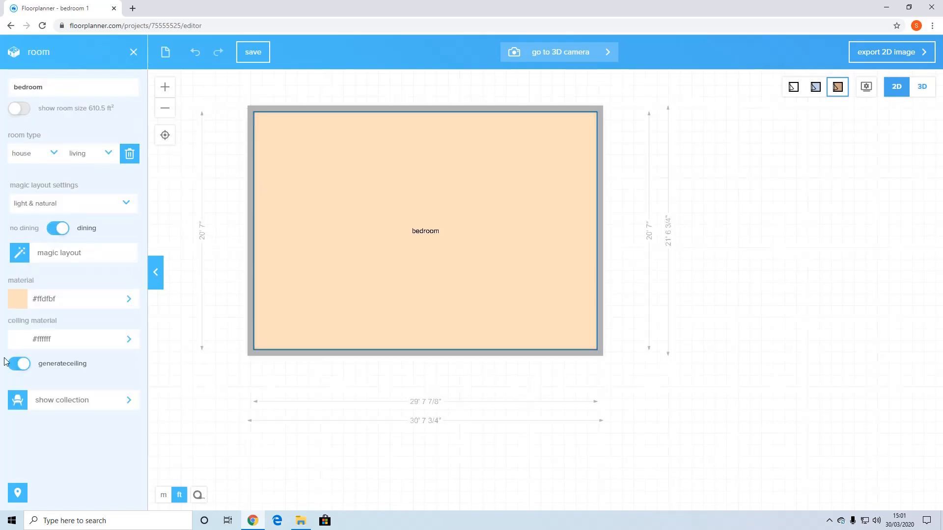
Set the bedroom's floor material to oak rustic 150mm.
{"action": "left_click", "coordinate": [112, 307]}
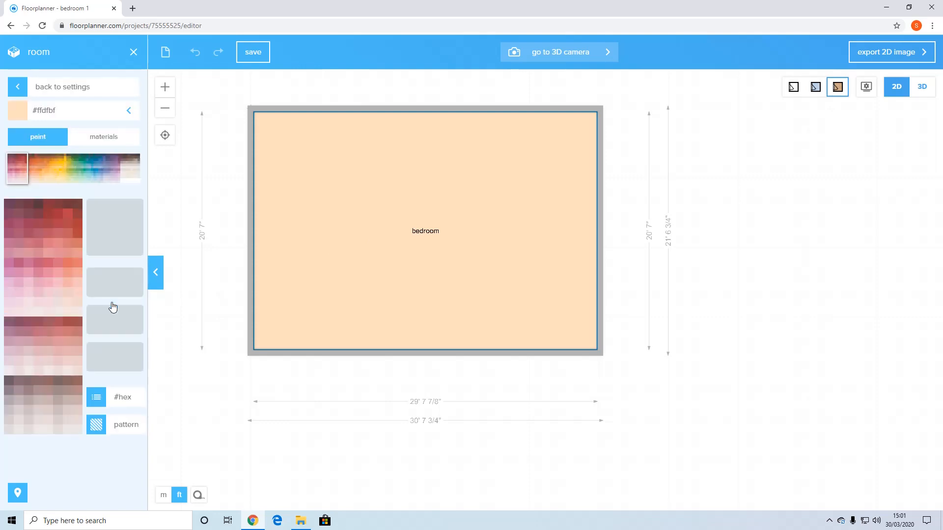
{"action": "left_click", "coordinate": [106, 142]}
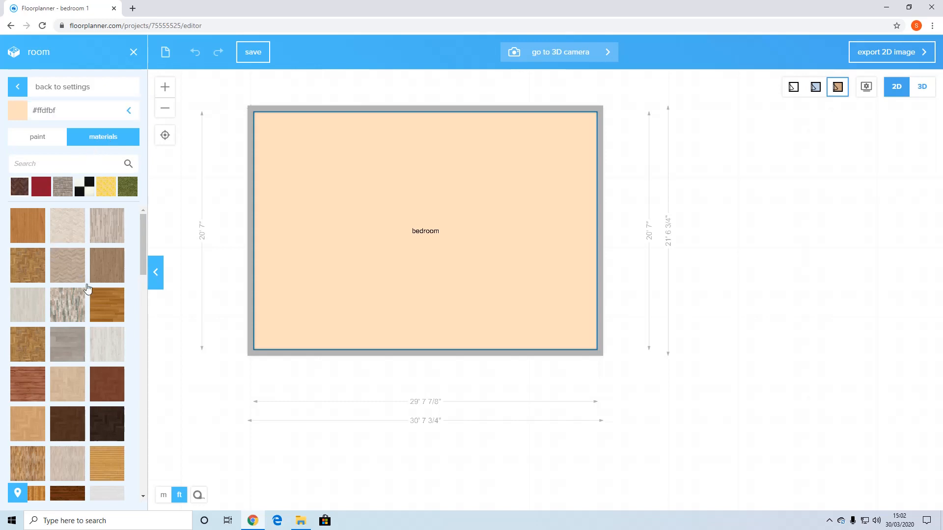
{"action": "mouse_move", "coordinate": [143, 260]}
{"action": "left_mouse_down"}
{"action": "mouse_move", "coordinate": [140, 277]}
{"action": "mouse_move", "coordinate": [139, 257]}
{"action": "left_mouse_up"}
{"action": "left_click", "coordinate": [102, 297]}
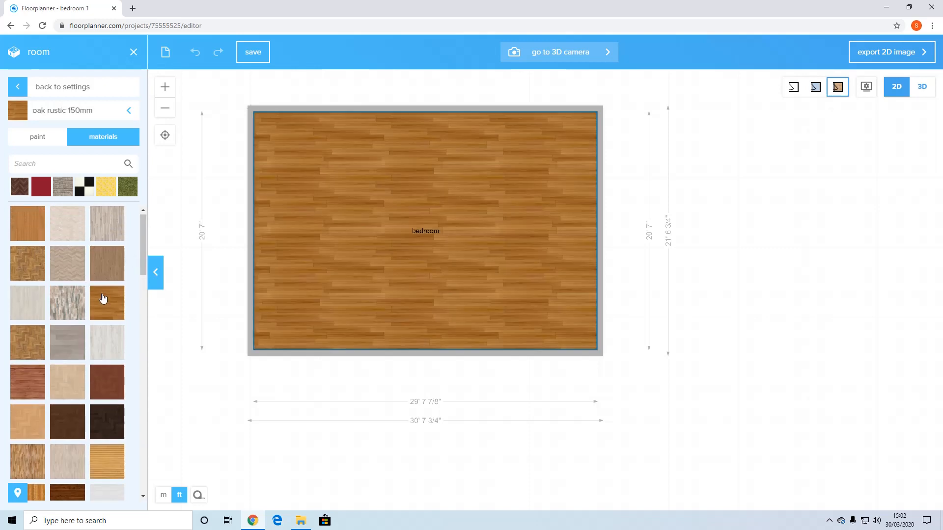
{"action": "mouse_move", "coordinate": [141, 243]}
{"action": "left_mouse_down"}
{"action": "mouse_move", "coordinate": [148, 303]}
{"action": "mouse_move", "coordinate": [147, 246]}
{"action": "left_mouse_up"}
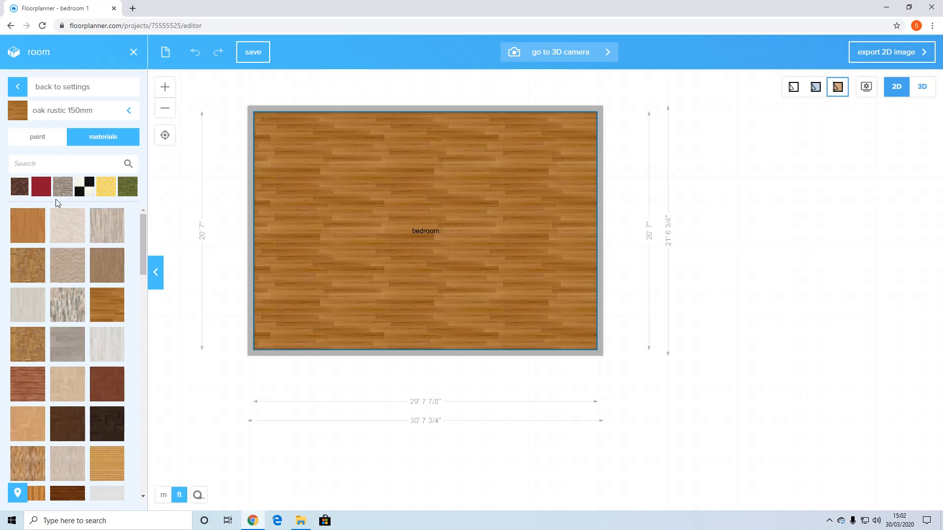
Try the maize carpet on the bedroom floor, but settle on the beige broadloom carpet and close the room settings.
{"action": "left_click", "coordinate": [41, 194]}
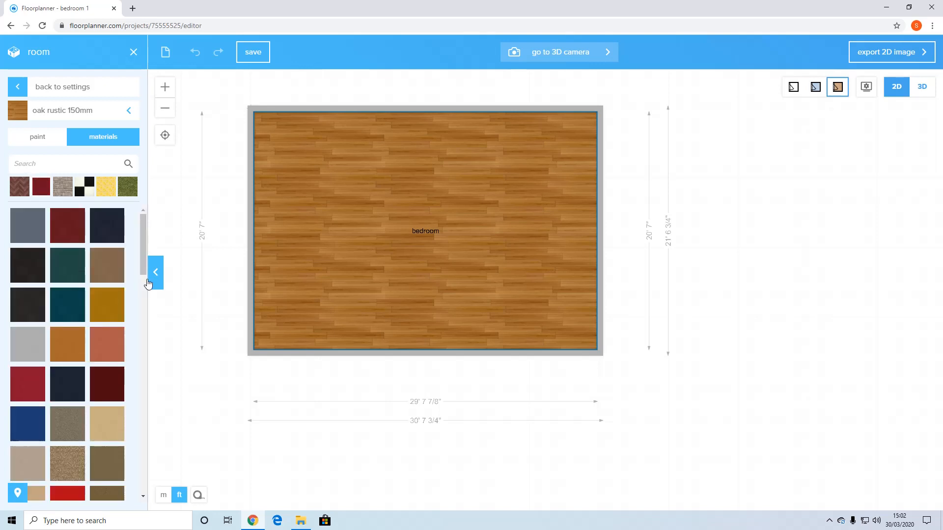
{"action": "left_click_drag", "start_coordinate": [140, 257], "coordinate": [143, 313]}
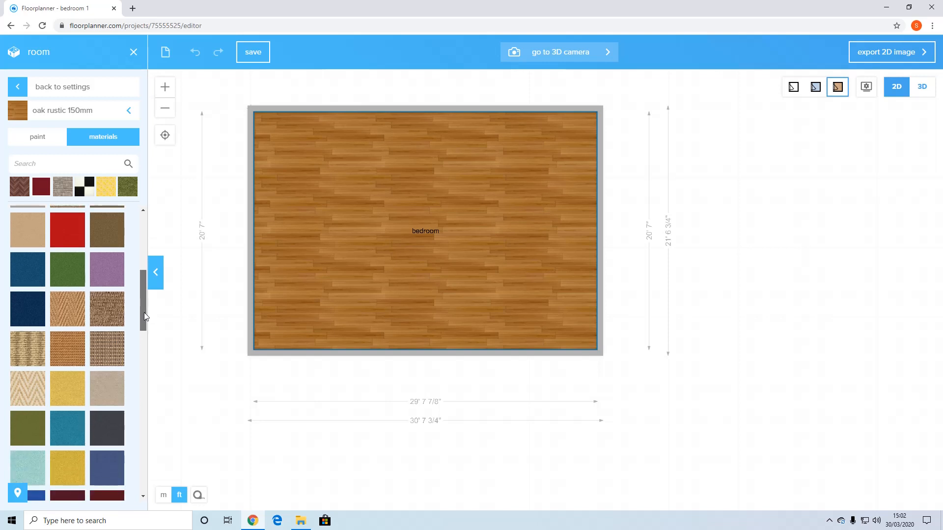
{"action": "left_click", "coordinate": [103, 391]}
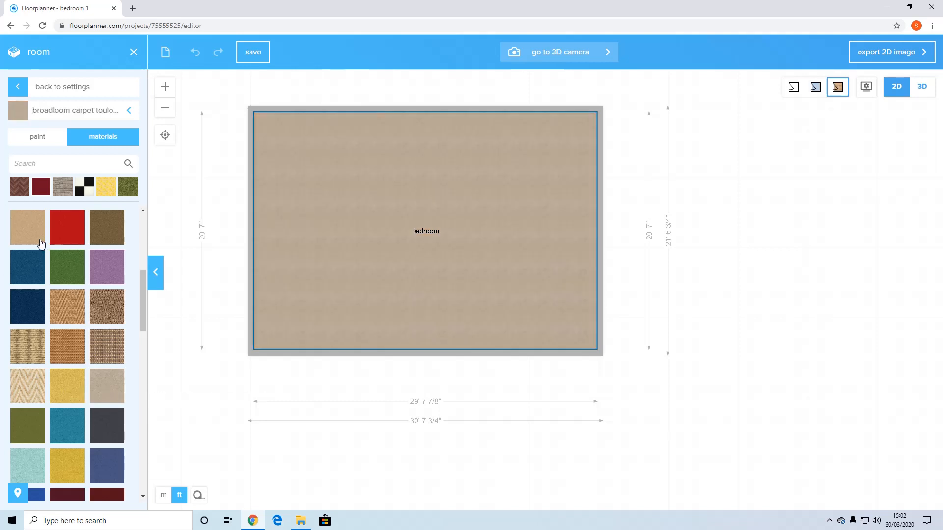
{"action": "left_click", "coordinate": [41, 244]}
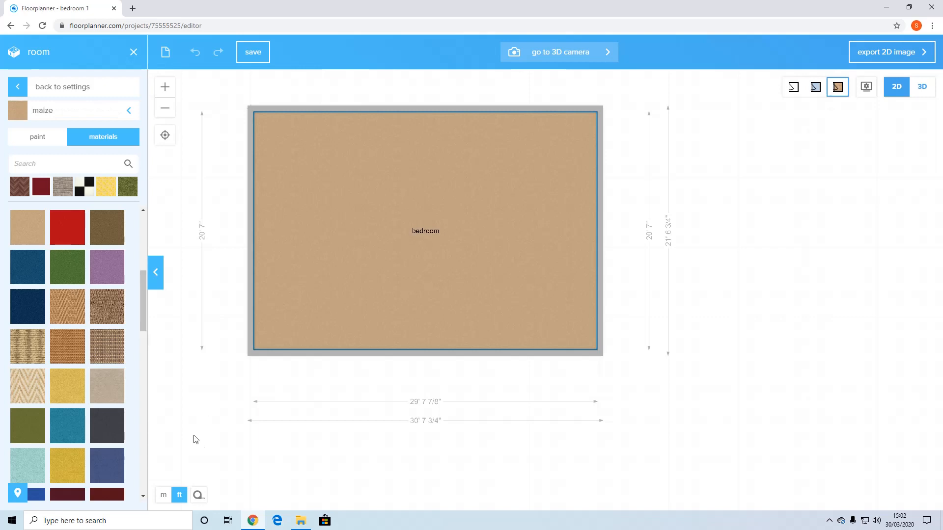
{"action": "left_click", "coordinate": [120, 402]}
{"action": "left_click", "coordinate": [458, 350]}
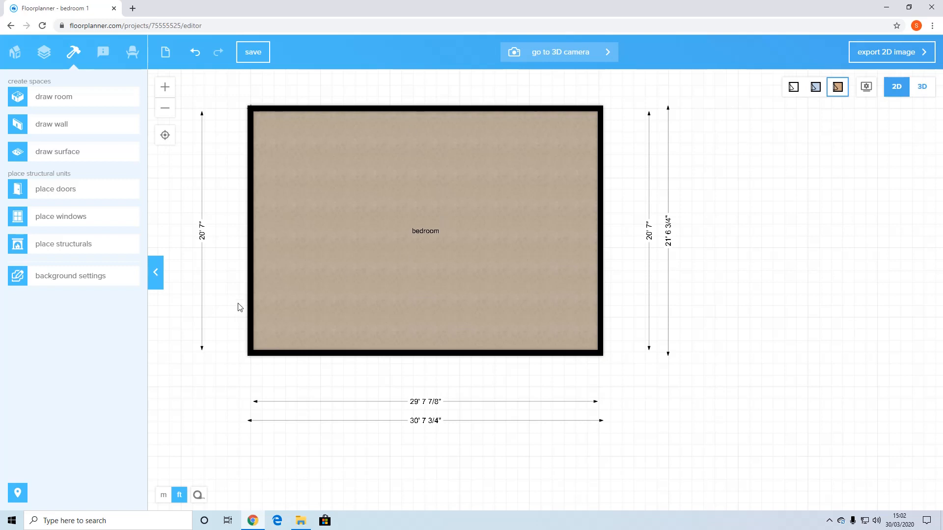
Look through the available doors in both their 2D and 3D previews.
{"action": "left_click", "coordinate": [66, 124]}
{"action": "left_click", "coordinate": [57, 189]}
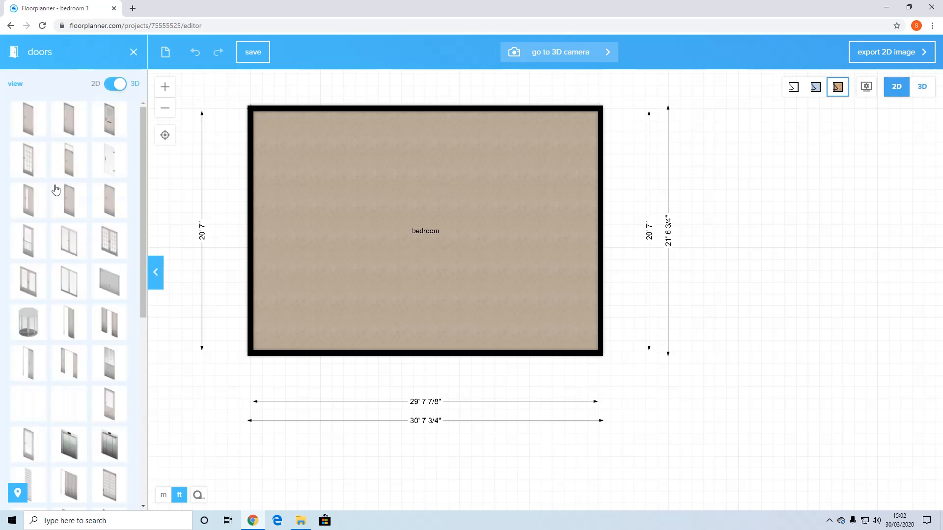
{"action": "left_click", "coordinate": [116, 84]}
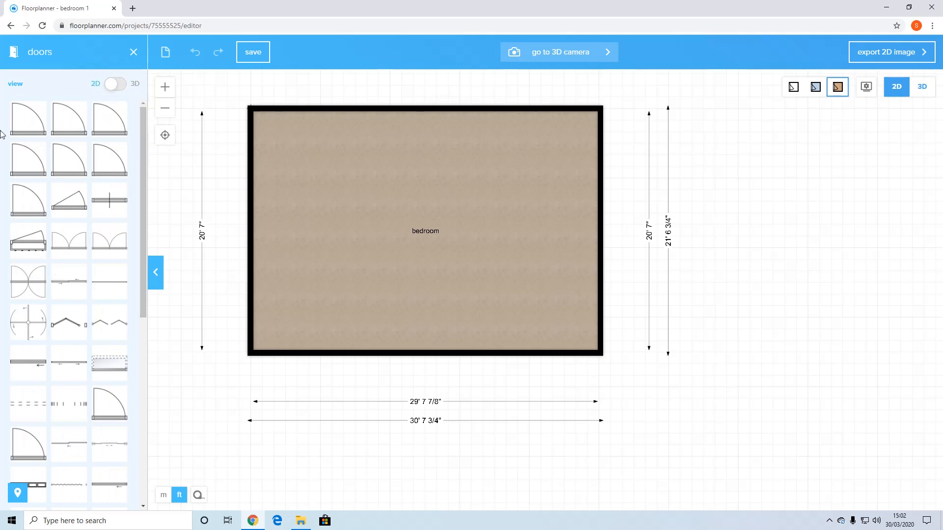
{"action": "left_click", "coordinate": [119, 85]}
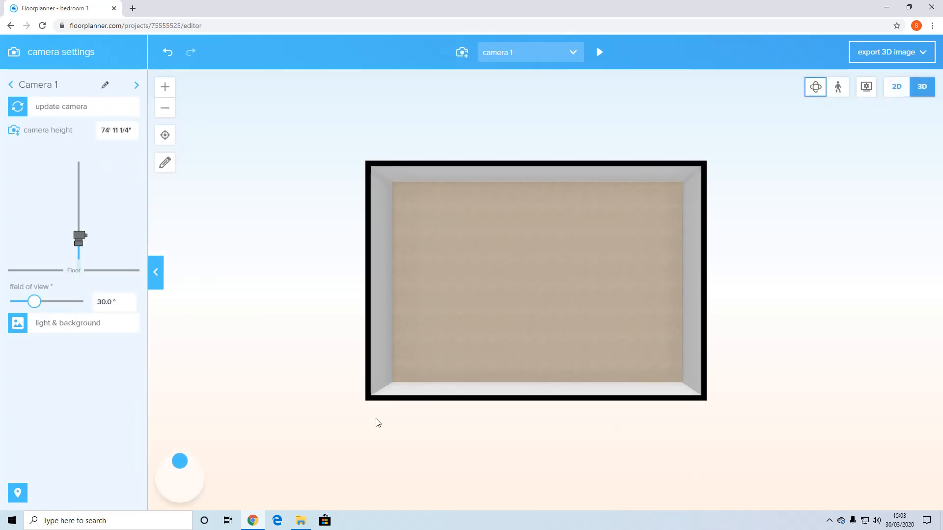
Inspect the empty bedroom in 3D from an angled viewpoint and return to the 2D plan.
{"action": "left_click_drag", "start_coordinate": [377, 423], "coordinate": [687, 350]}
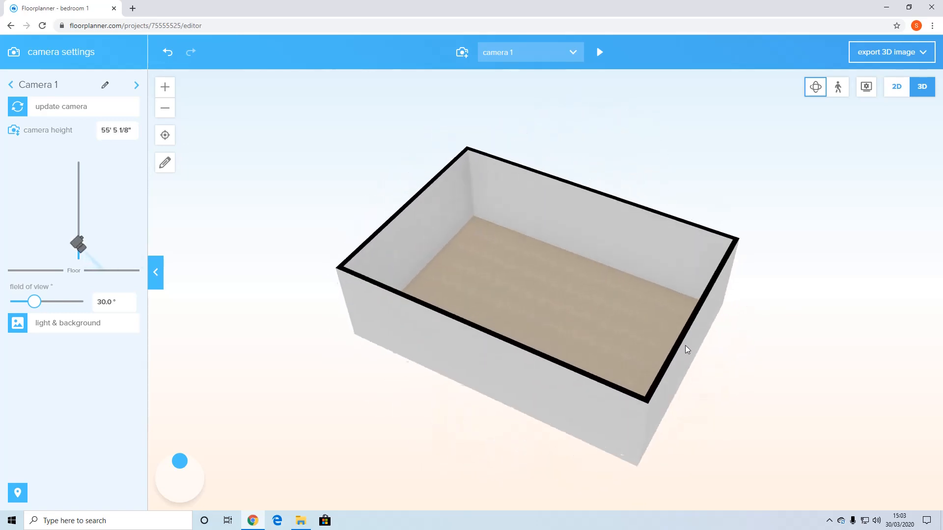
{"action": "left_click", "coordinate": [896, 87]}
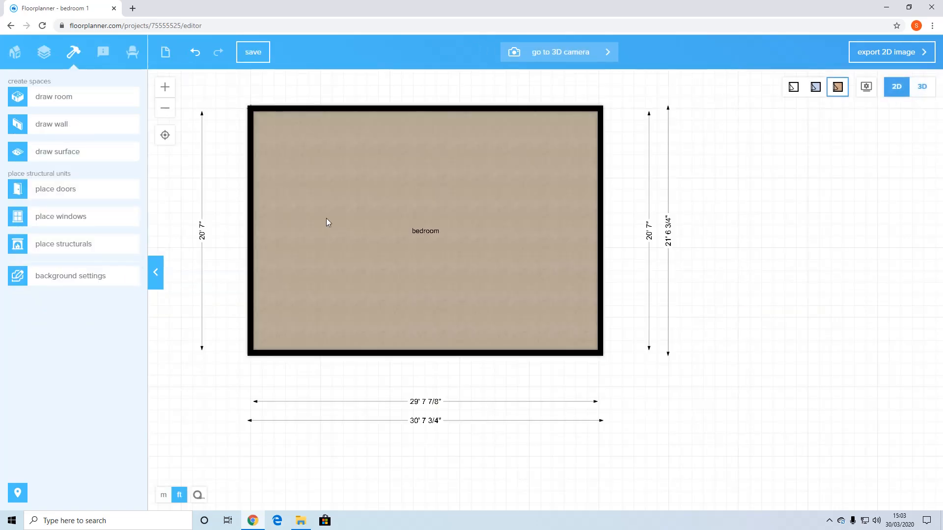
{"action": "left_click", "coordinate": [922, 86]}
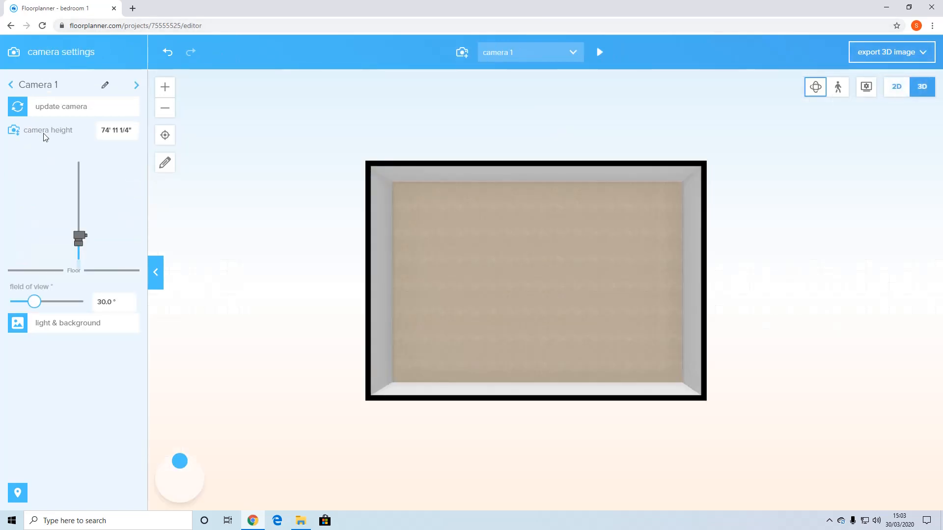
{"action": "left_click", "coordinate": [898, 89]}
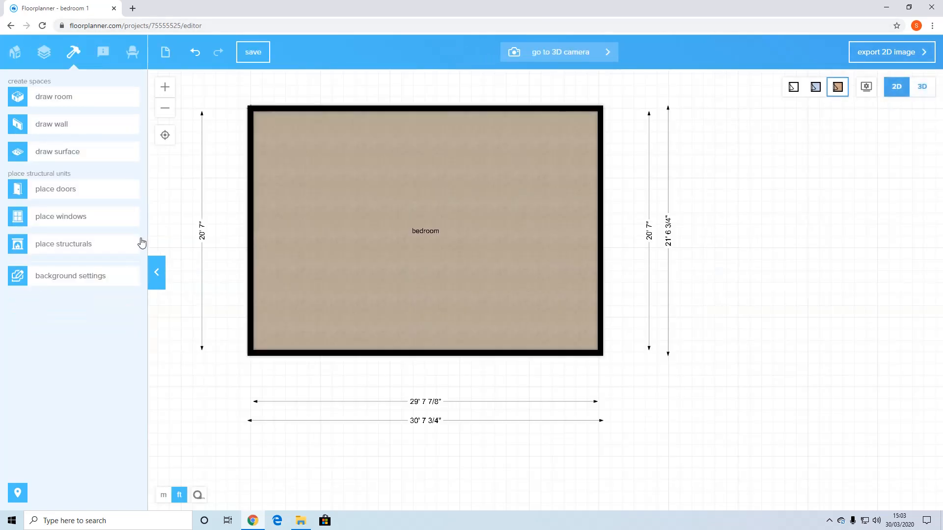
Place a standard door near the left end of the bedroom's lower wall and widen it to 60 1/4".
{"action": "left_click", "coordinate": [71, 191]}
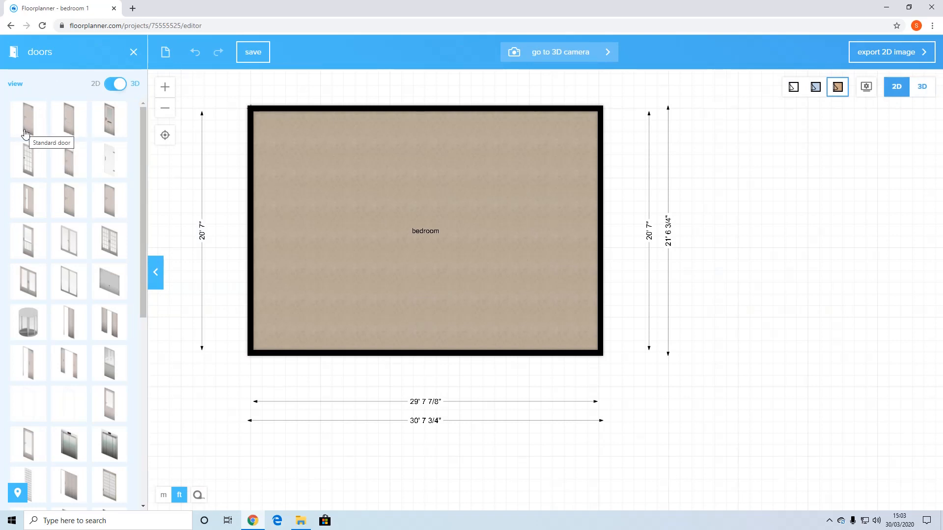
{"action": "left_click_drag", "start_coordinate": [25, 132], "coordinate": [305, 356]}
{"action": "left_click", "coordinate": [305, 355]}
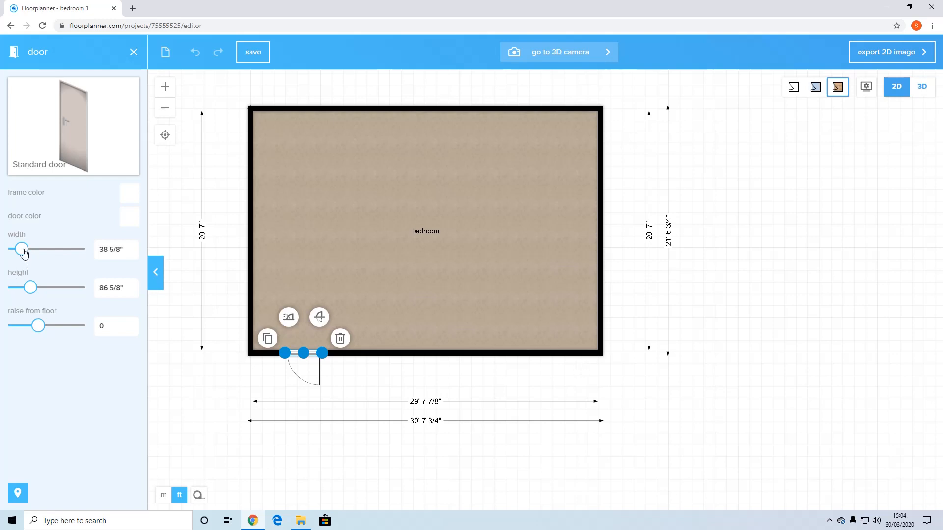
{"action": "left_click_drag", "start_coordinate": [24, 252], "coordinate": [26, 251]}
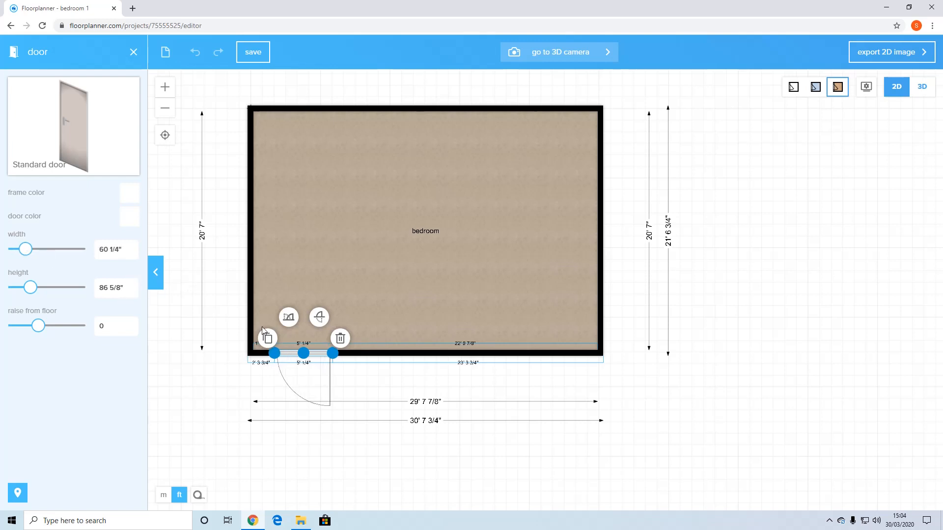
{"action": "left_click", "coordinate": [226, 299]}
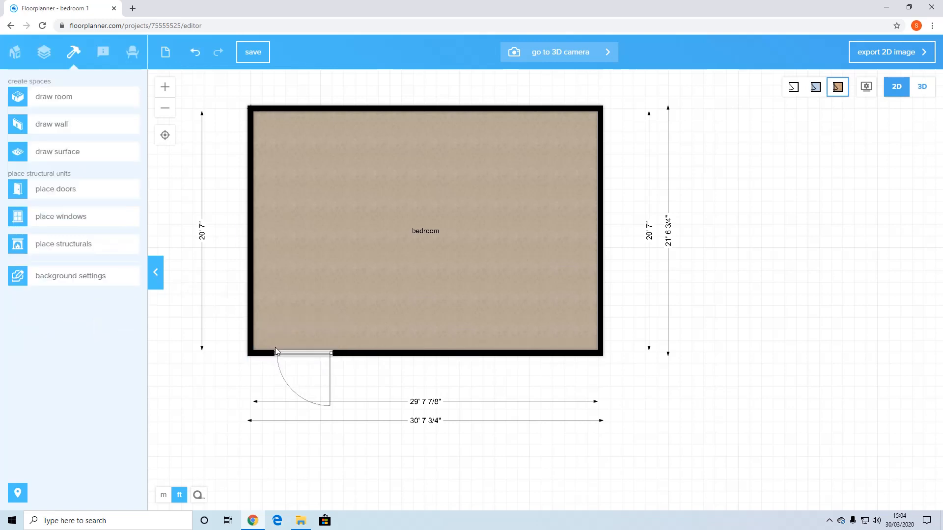
Shift the door right to about 3 ft from the room's outer left corner and flip it to swing into the bedroom.
{"action": "left_click", "coordinate": [301, 354]}
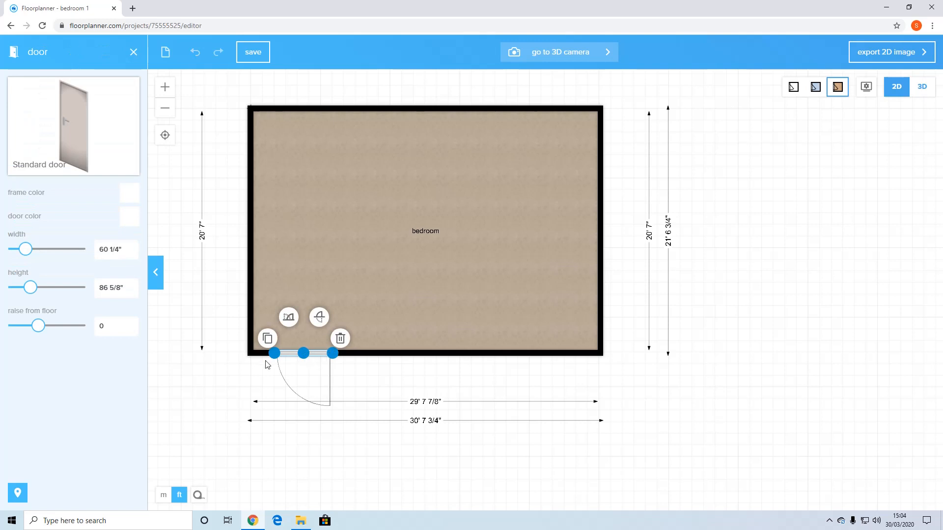
{"action": "left_click", "coordinate": [197, 343]}
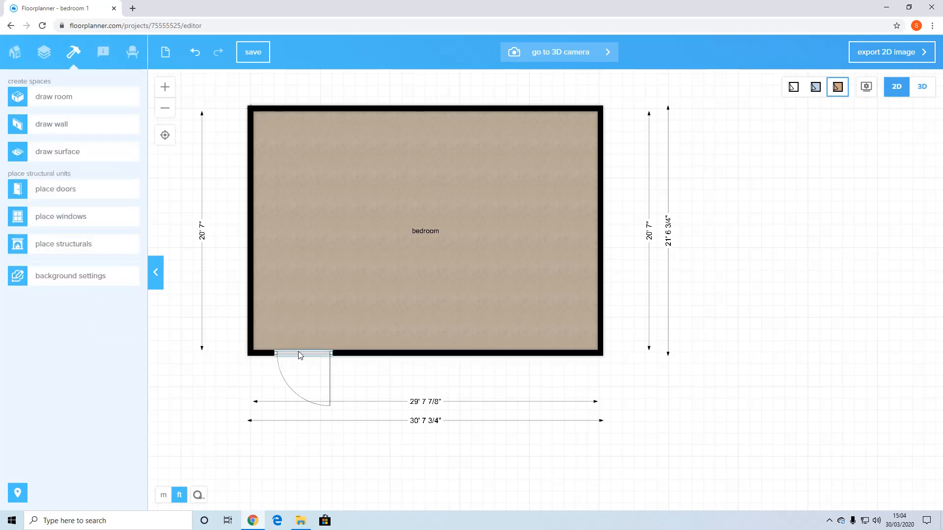
{"action": "left_click_drag", "start_coordinate": [300, 355], "coordinate": [308, 352]}
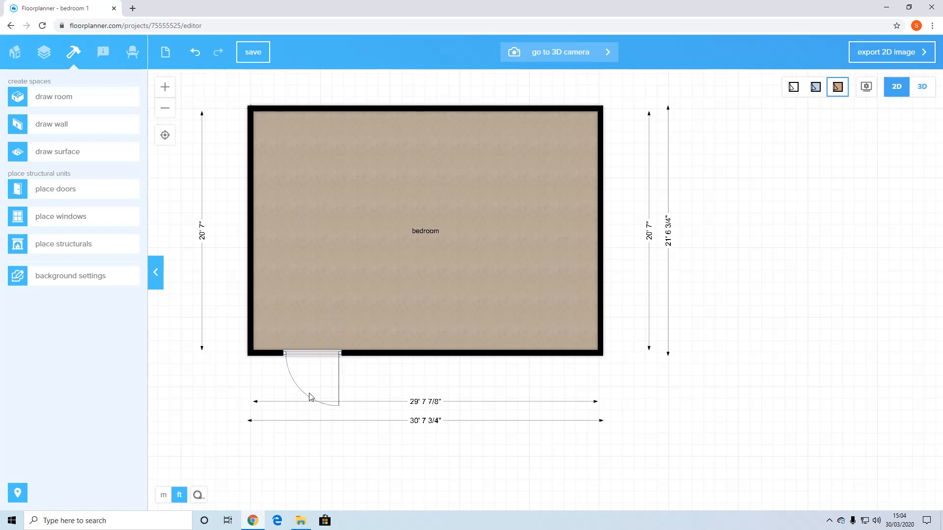
{"action": "left_click", "coordinate": [329, 357]}
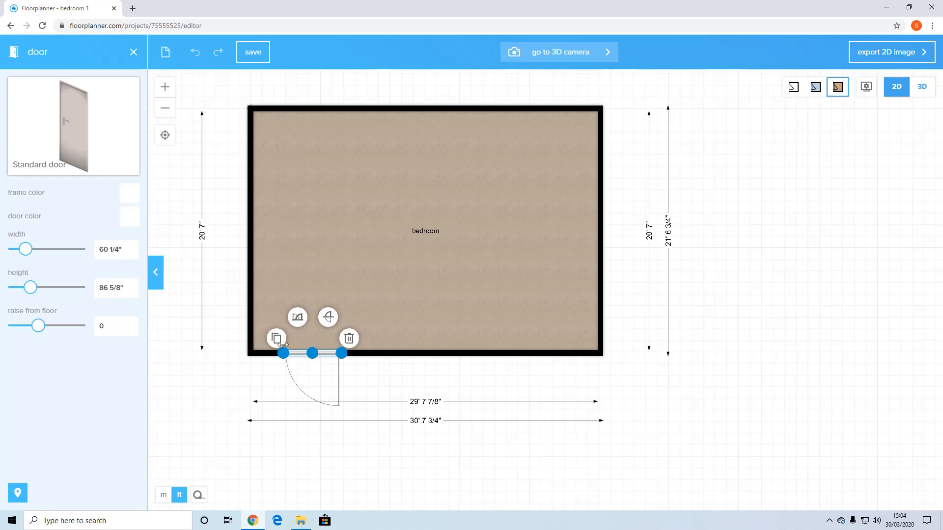
{"action": "left_click", "coordinate": [325, 318]}
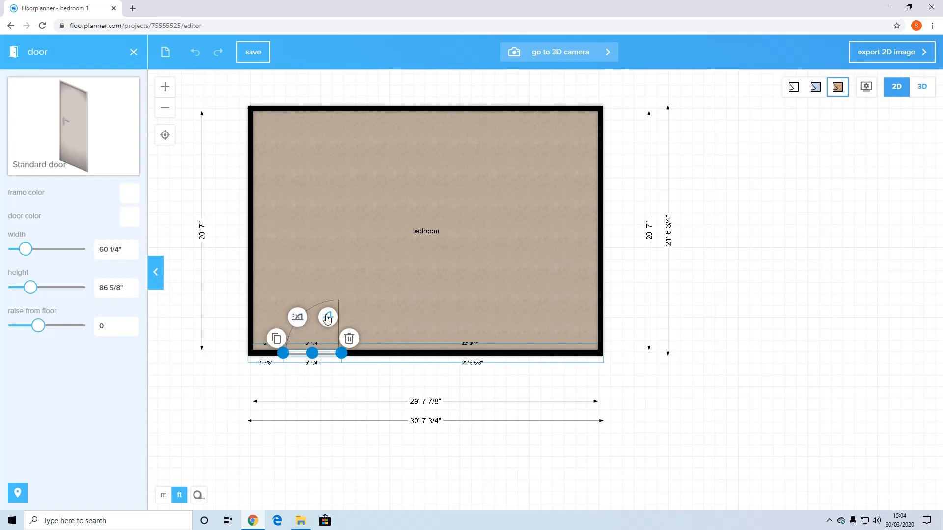
{"action": "left_click", "coordinate": [241, 262]}
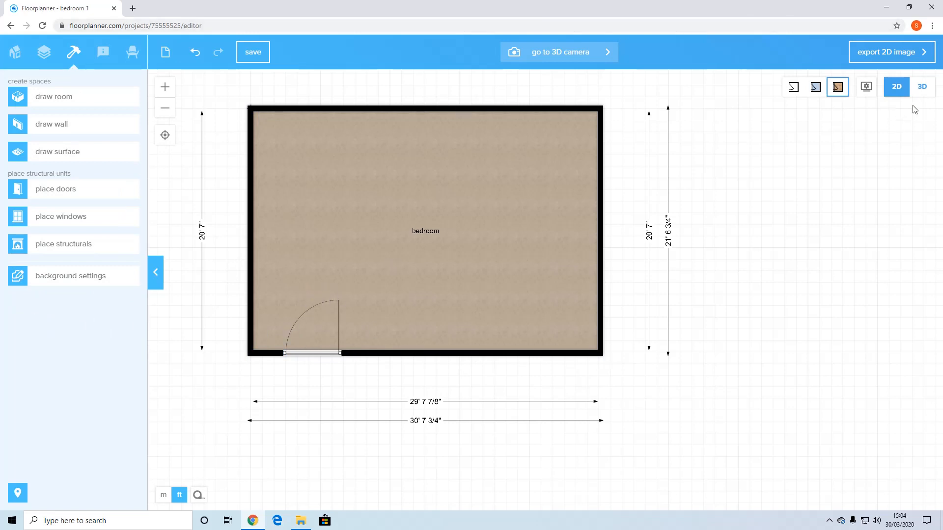
Check the door in the 3D view from different angles and go back to the 2D plan.
{"action": "left_click", "coordinate": [919, 87]}
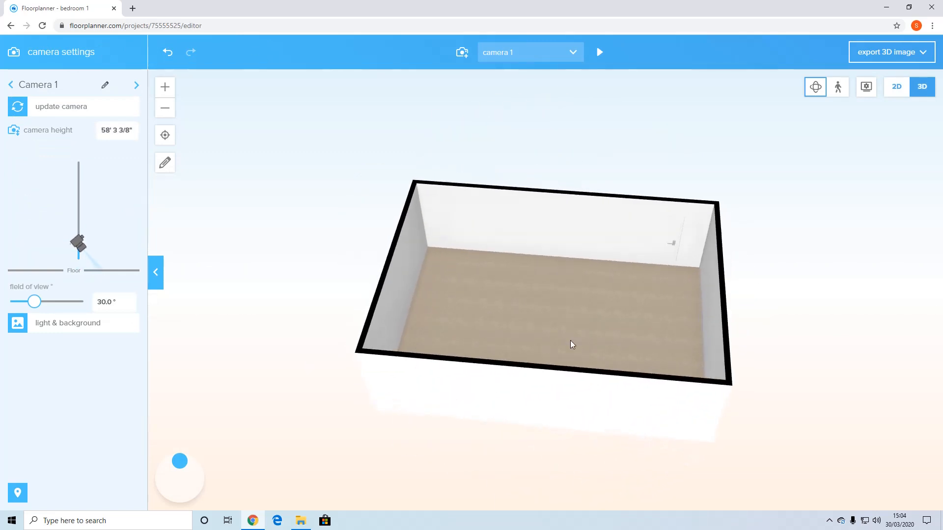
{"action": "left_click_drag", "start_coordinate": [551, 341], "coordinate": [479, 357]}
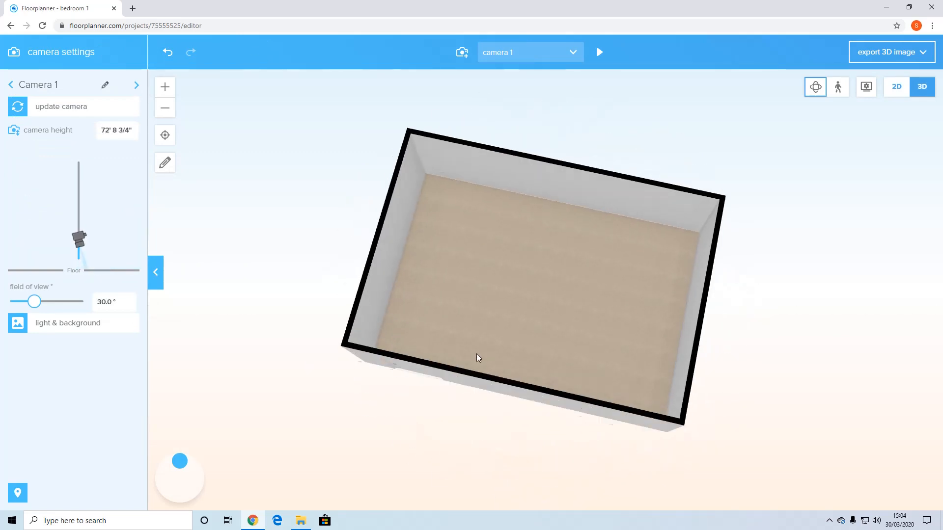
{"action": "left_click", "coordinate": [896, 87]}
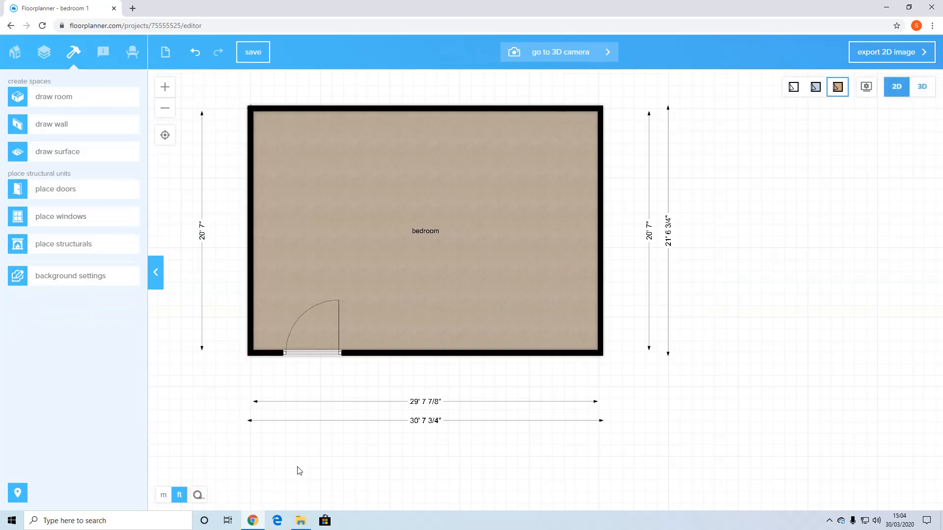
Place a three pane window around the middle of the bedroom's right wall and widen it to 136 5/8".
{"action": "left_click", "coordinate": [62, 217]}
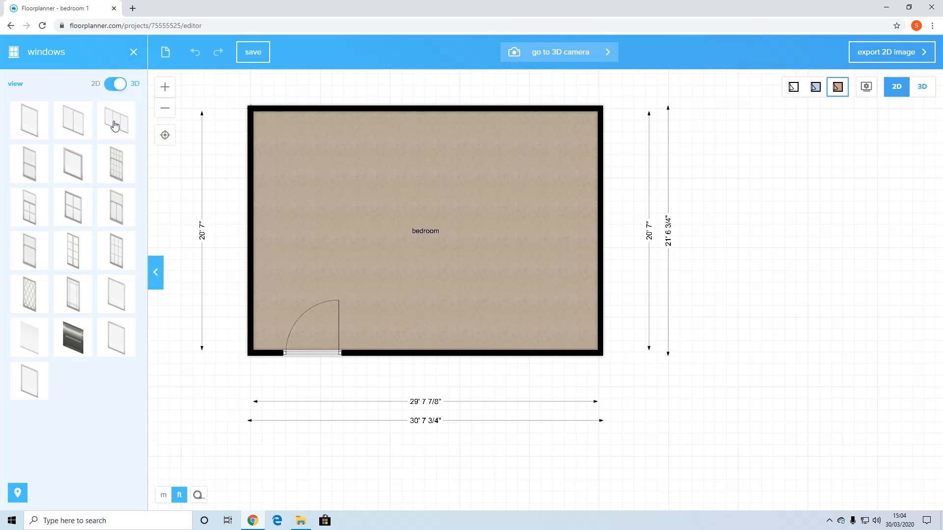
{"action": "left_click_drag", "start_coordinate": [113, 126], "coordinate": [594, 226]}
{"action": "left_click", "coordinate": [602, 211]}
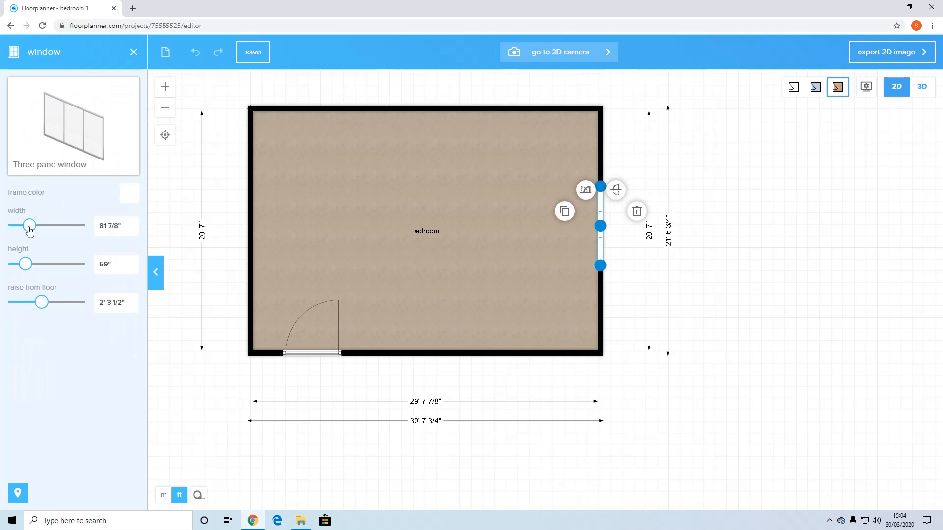
{"action": "left_click_drag", "start_coordinate": [30, 228], "coordinate": [41, 231]}
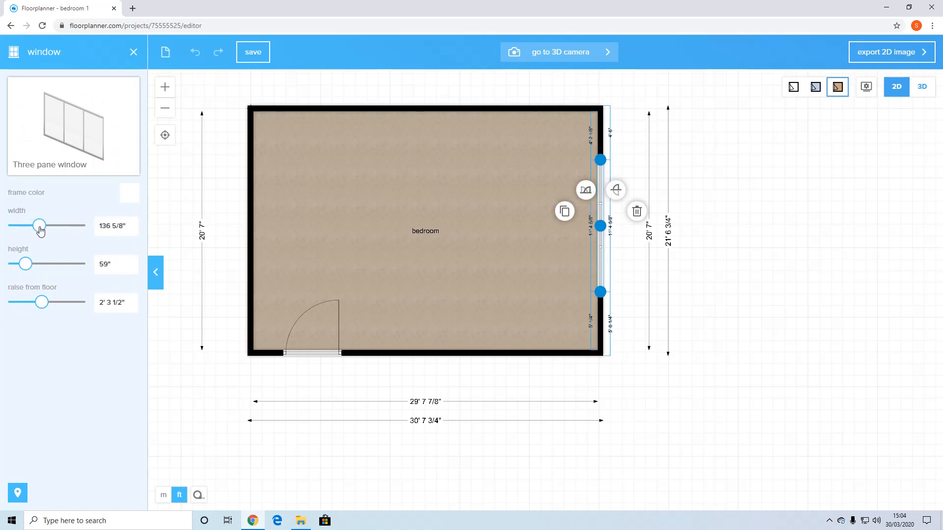
{"action": "left_click", "coordinate": [639, 460]}
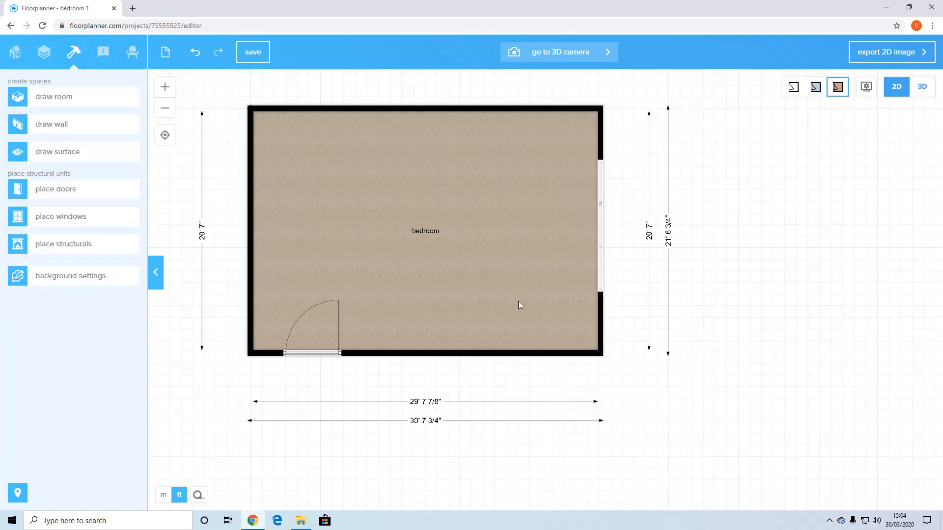
Inspect the bedroom with its door and window in 3D from an angled viewpoint.
{"action": "left_click", "coordinate": [919, 89]}
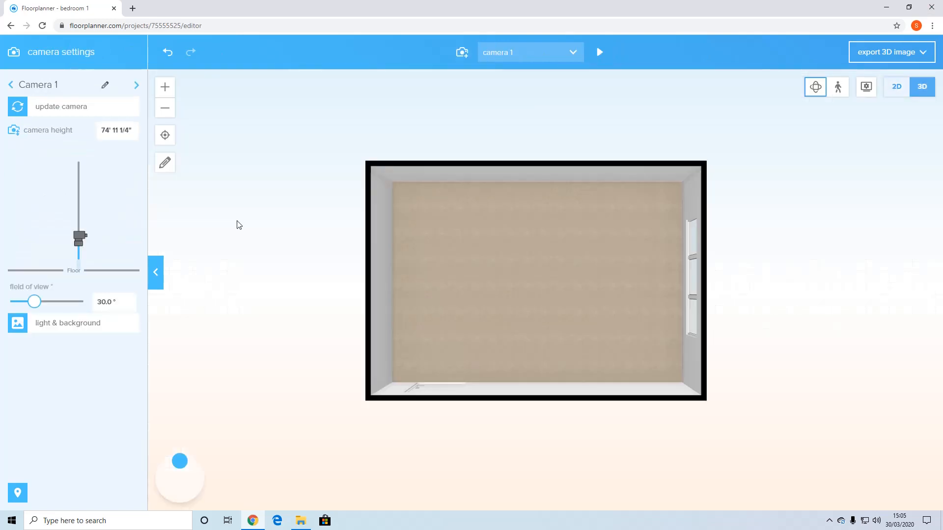
{"action": "left_click_drag", "start_coordinate": [386, 305], "coordinate": [453, 290]}
{"action": "left_click_drag", "start_coordinate": [433, 339], "coordinate": [382, 345]}
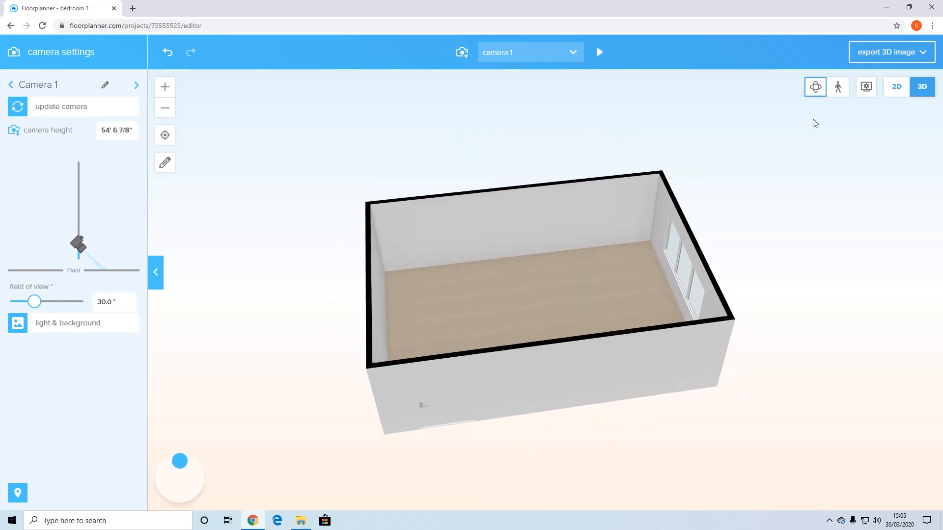
Return to the 2D plan and search all categories of the furniture library for "bed".
{"action": "left_click", "coordinate": [896, 88]}
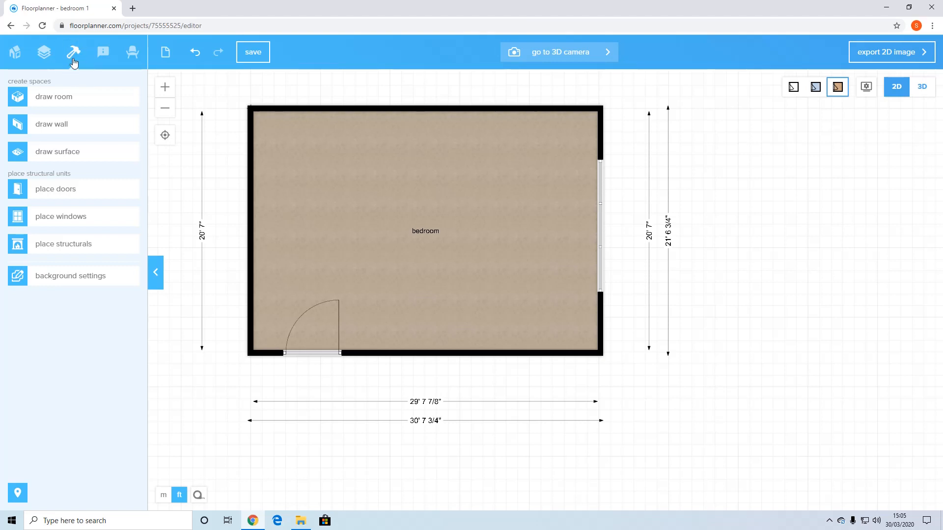
{"action": "left_click", "coordinate": [134, 57]}
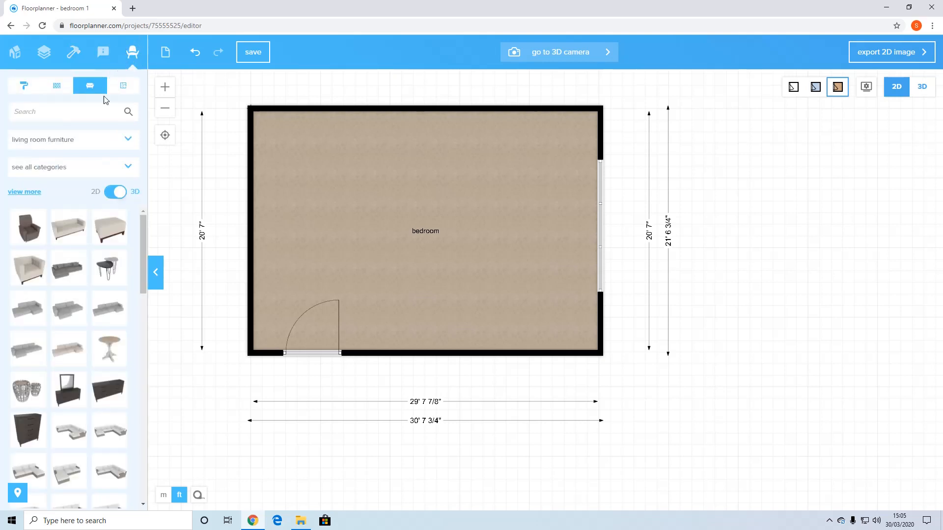
{"action": "left_click", "coordinate": [78, 110]}
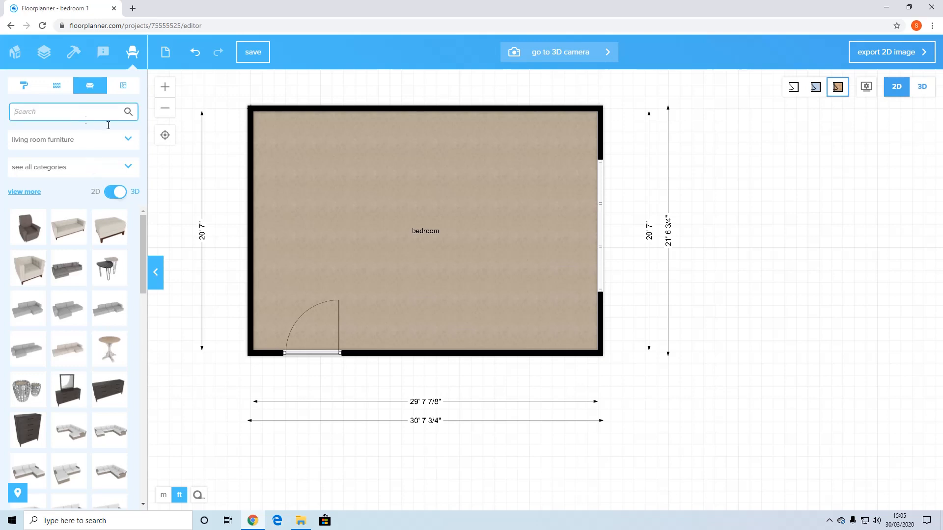
{"action": "left_click", "coordinate": [127, 138]}
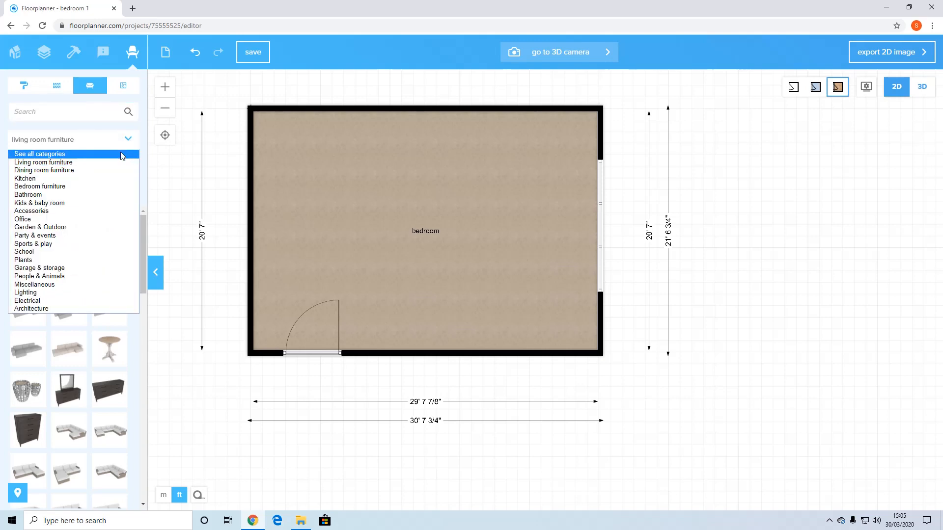
{"action": "left_click", "coordinate": [118, 150]}
{"action": "left_click", "coordinate": [125, 139]}
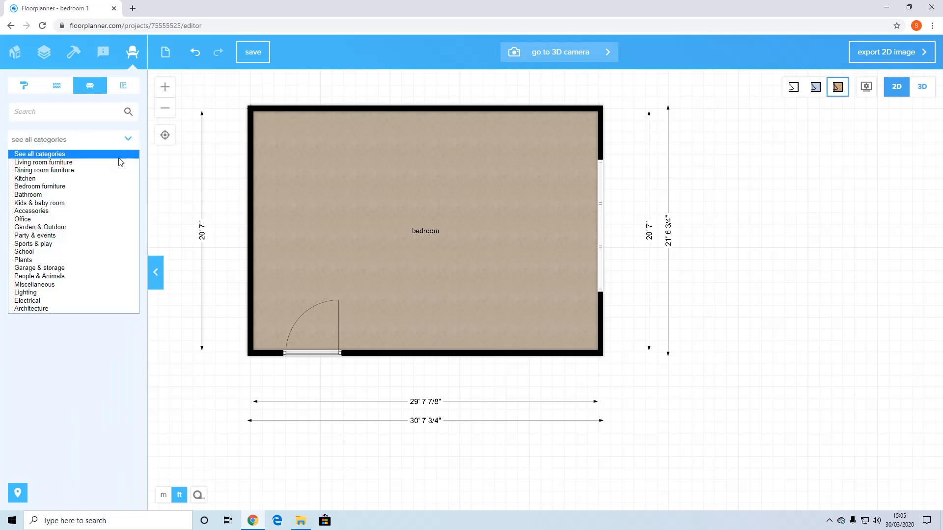
{"action": "left_click", "coordinate": [117, 155]}
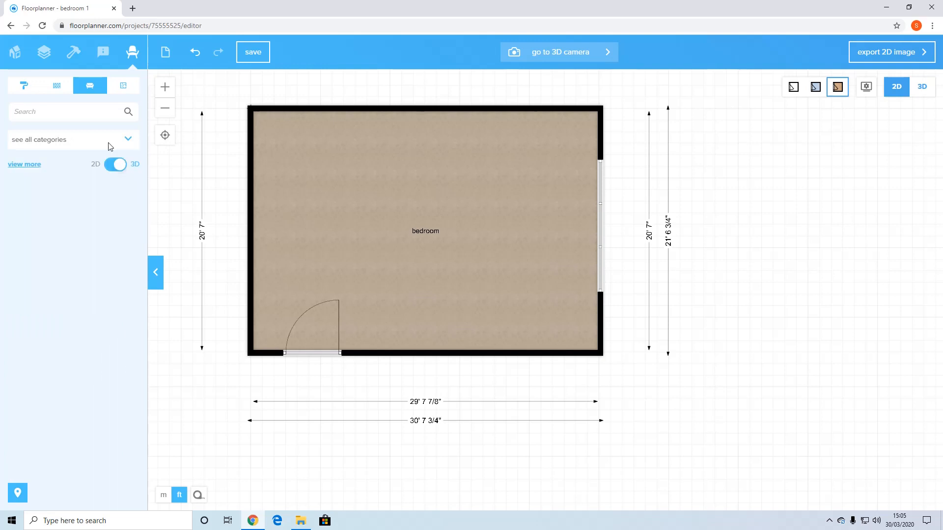
{"action": "left_click", "coordinate": [57, 113]}
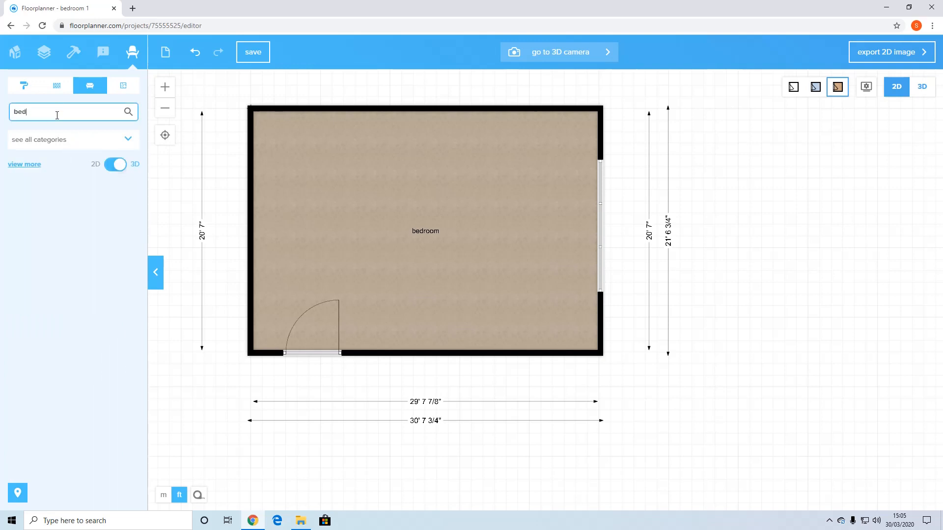
{"action": "type", "text": "bed"}
{"action": "key", "text": "Return"}
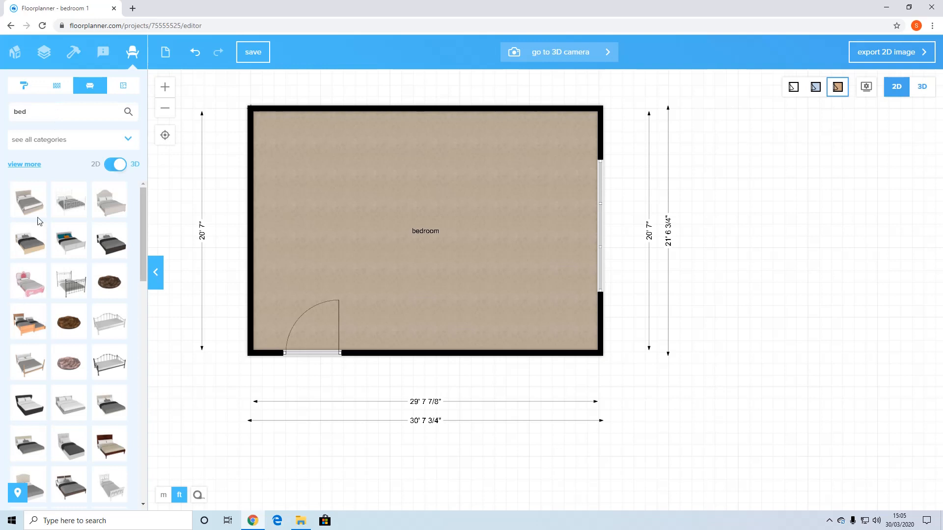
Place the Oslo bed in the lower middle of the bedroom and enlarge it to 153 1/8" long and 117 3/4" wide.
{"action": "left_click_drag", "start_coordinate": [35, 206], "coordinate": [435, 286]}
{"action": "left_click", "coordinate": [450, 304]}
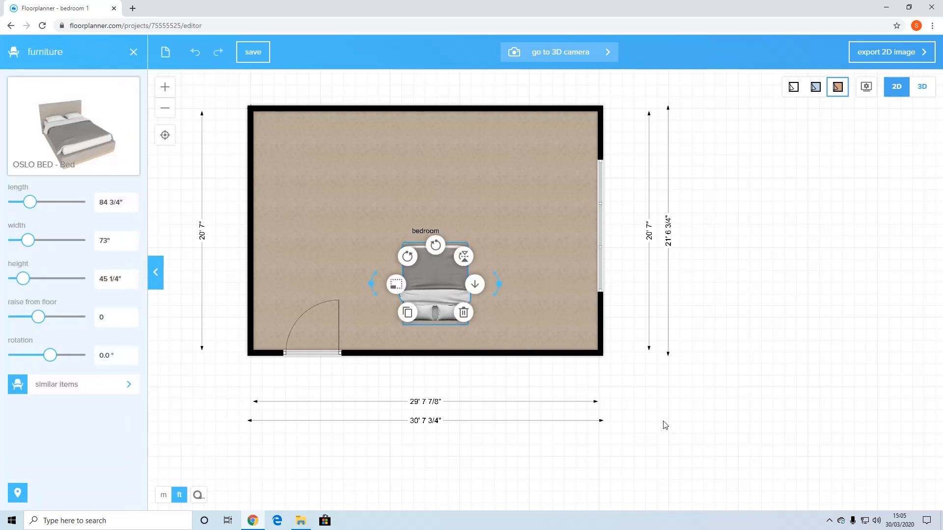
{"action": "left_click_drag", "start_coordinate": [29, 202], "coordinate": [39, 203]}
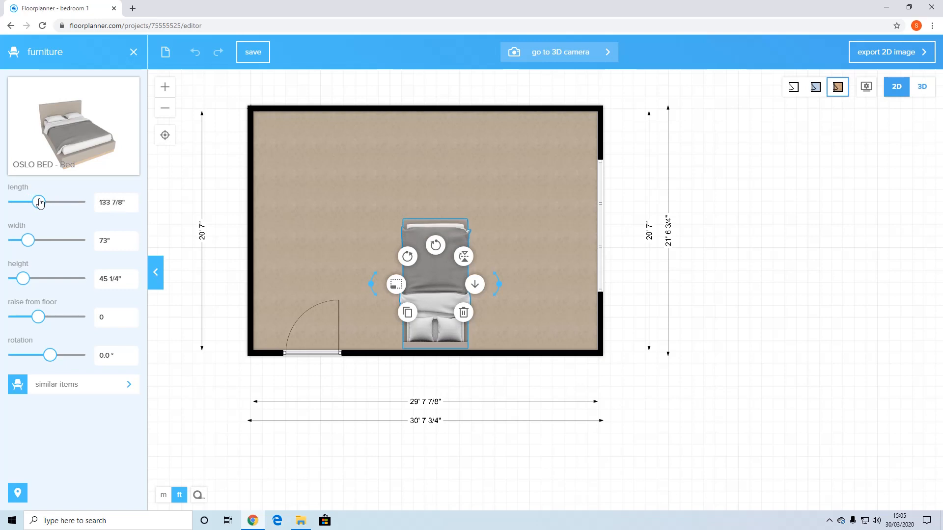
{"action": "left_click_drag", "start_coordinate": [29, 241], "coordinate": [36, 241]}
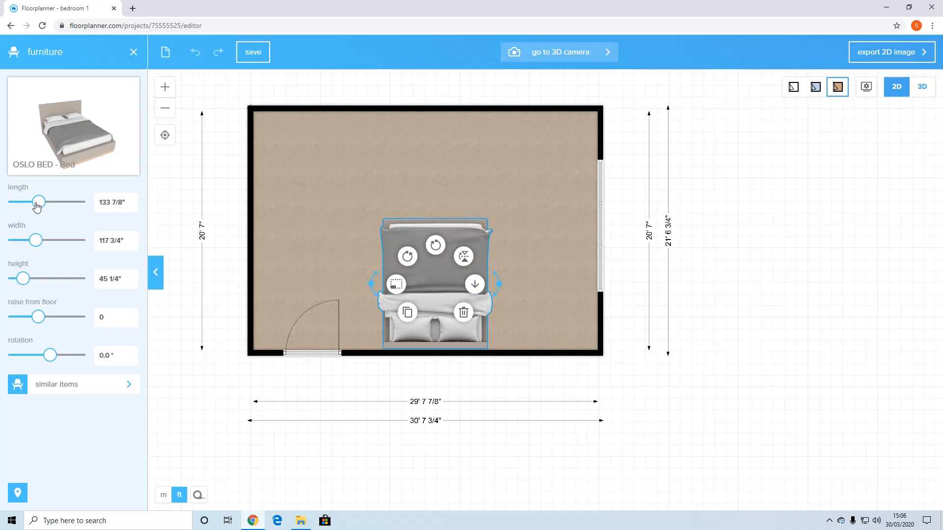
{"action": "left_click_drag", "start_coordinate": [37, 203], "coordinate": [43, 206]}
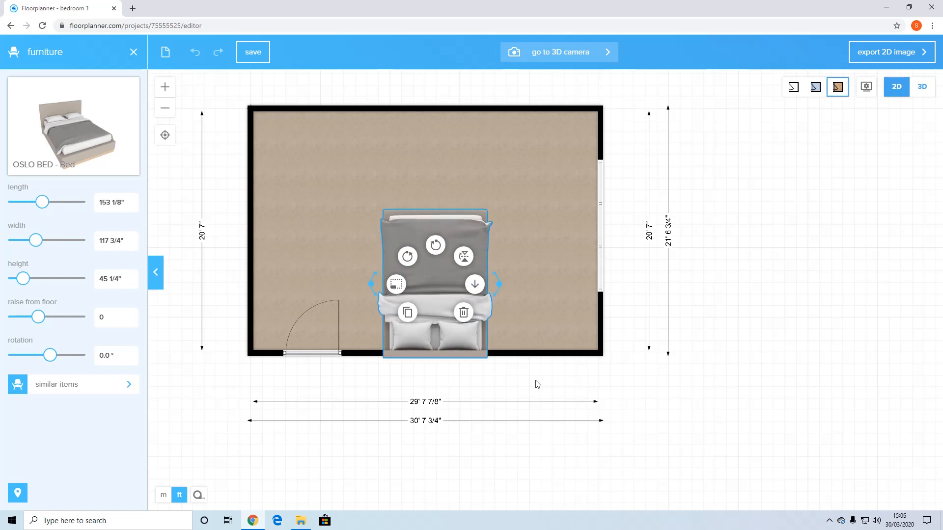
Shorten the bed to about 133 7/8" and shift it right with its headboard against the bedroom's lower wall.
{"action": "left_click", "coordinate": [660, 404]}
{"action": "left_click_drag", "start_coordinate": [451, 285], "coordinate": [461, 267]}
{"action": "left_click_drag", "start_coordinate": [460, 271], "coordinate": [458, 271]}
{"action": "left_click_drag", "start_coordinate": [467, 234], "coordinate": [467, 235]}
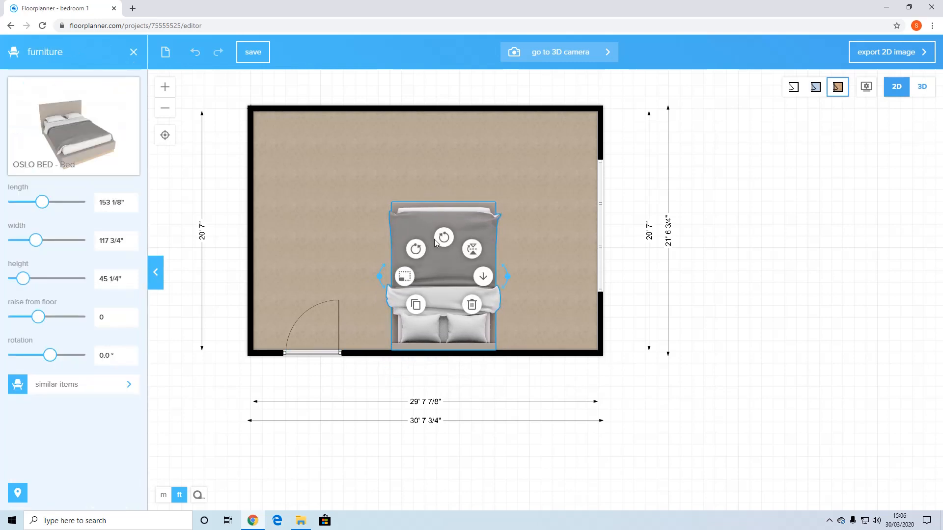
{"action": "left_click_drag", "start_coordinate": [42, 209], "coordinate": [38, 208]}
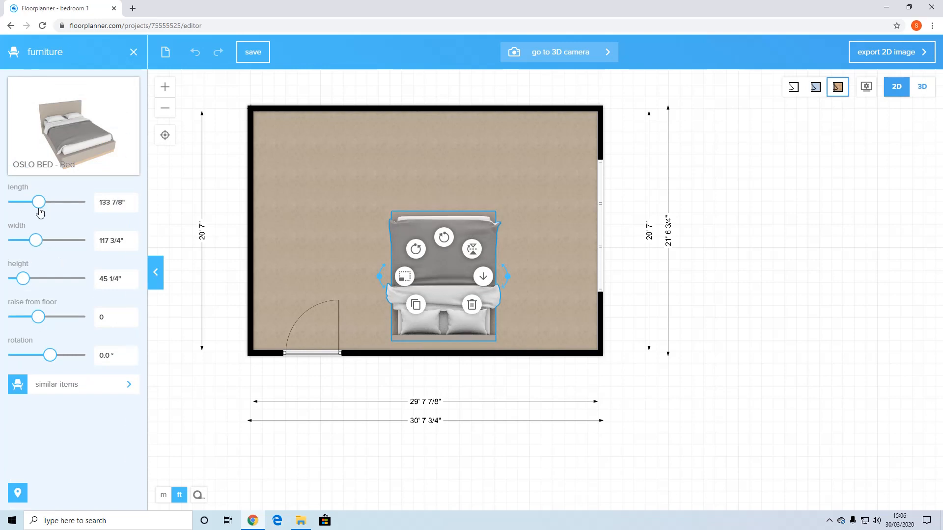
{"action": "left_click", "coordinate": [676, 268]}
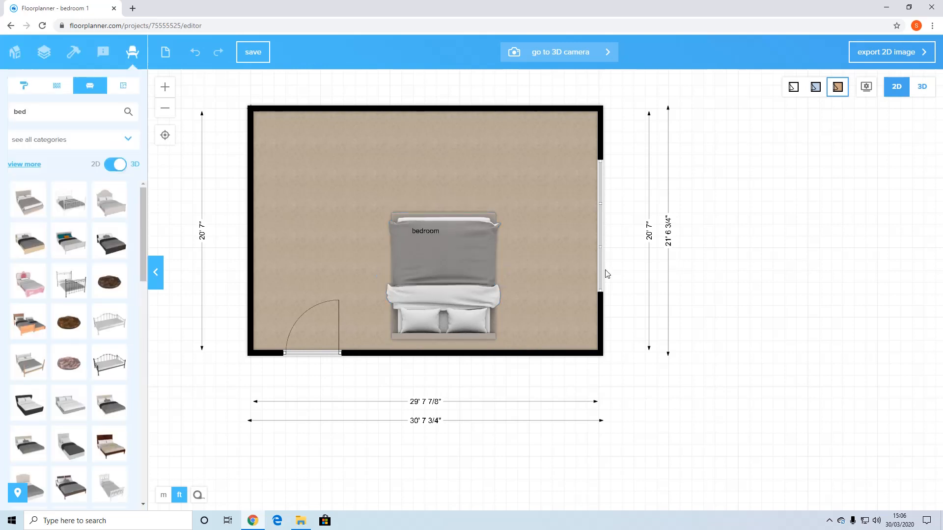
{"action": "left_click_drag", "start_coordinate": [461, 258], "coordinate": [480, 276]}
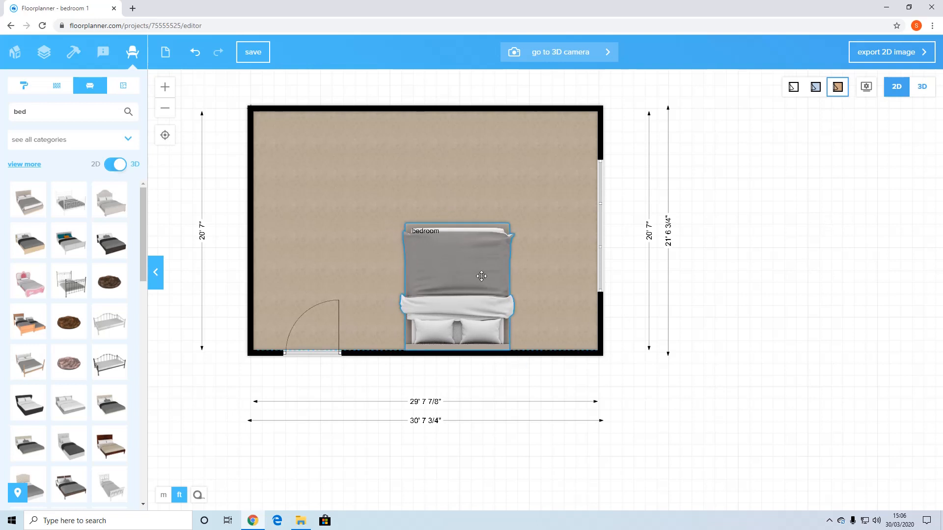
Search the furniture library for "bedside".
{"action": "left_click", "coordinate": [42, 112]}
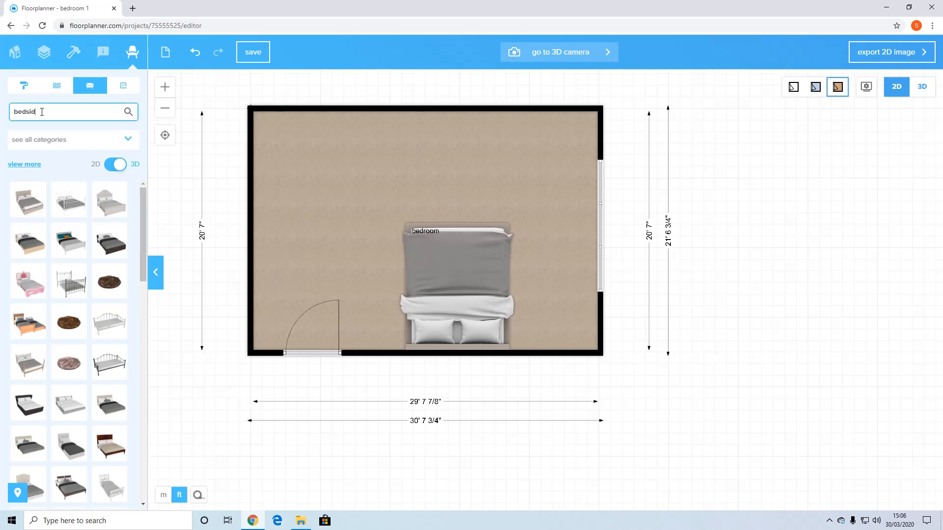
{"action": "key", "text": "Return"}
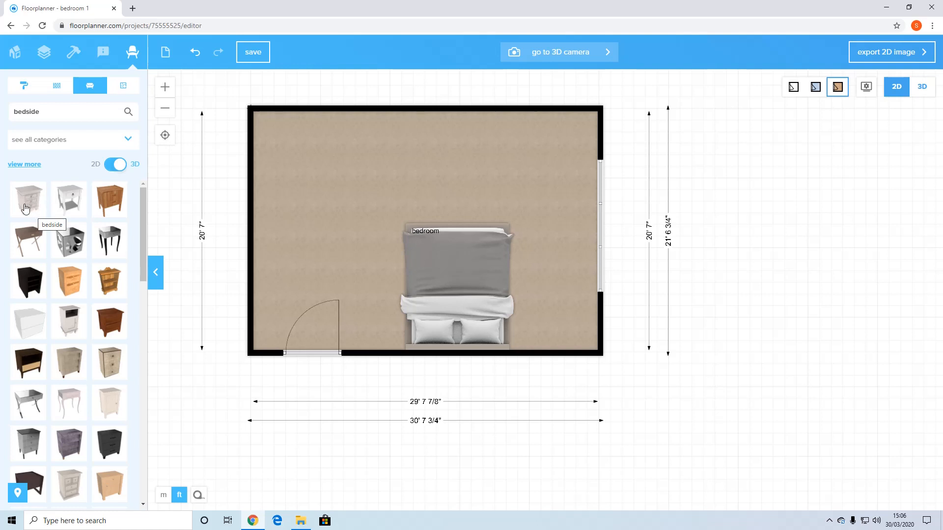
Place the white three-drawer bedside table between the door and the bed and rotate it to 180°.
{"action": "left_click_drag", "start_coordinate": [37, 201], "coordinate": [193, 286]}
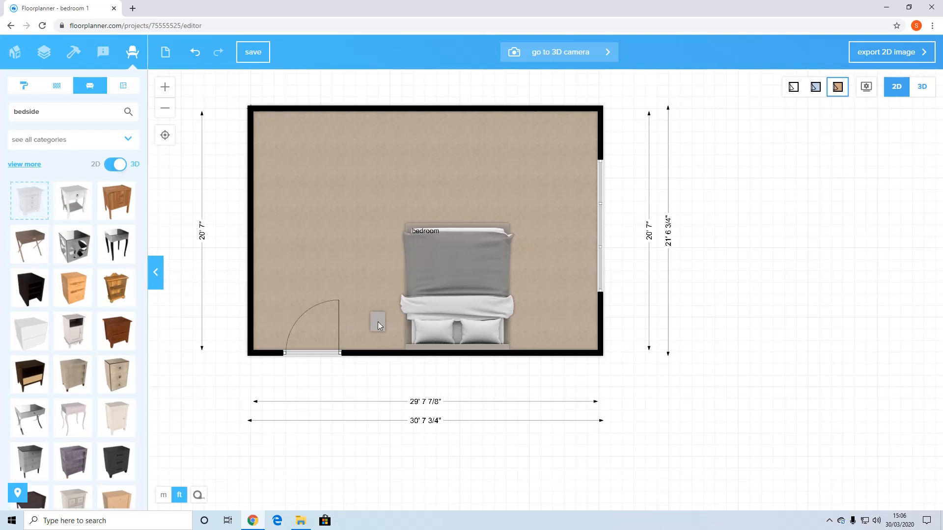
{"action": "left_click_drag", "start_coordinate": [378, 322], "coordinate": [377, 322]}
{"action": "left_click", "coordinate": [380, 320]}
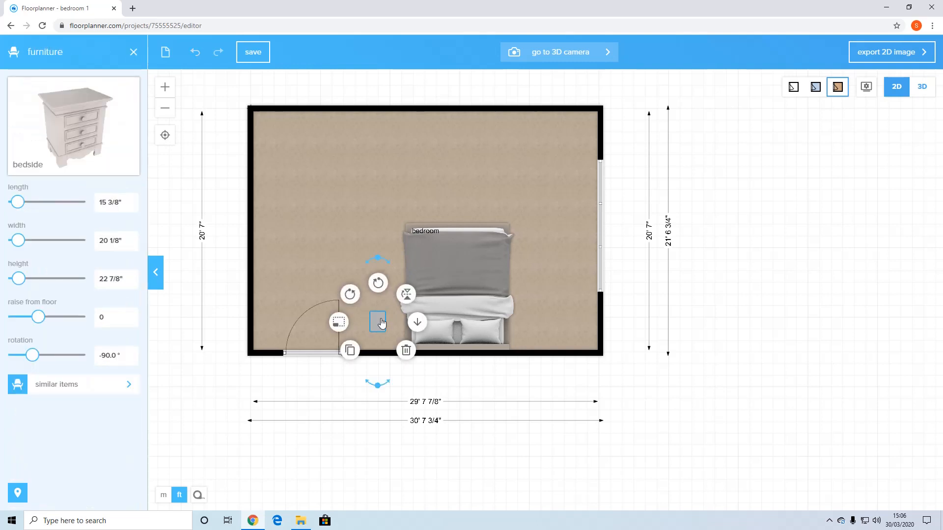
{"action": "left_click_drag", "start_coordinate": [380, 261], "coordinate": [329, 322]}
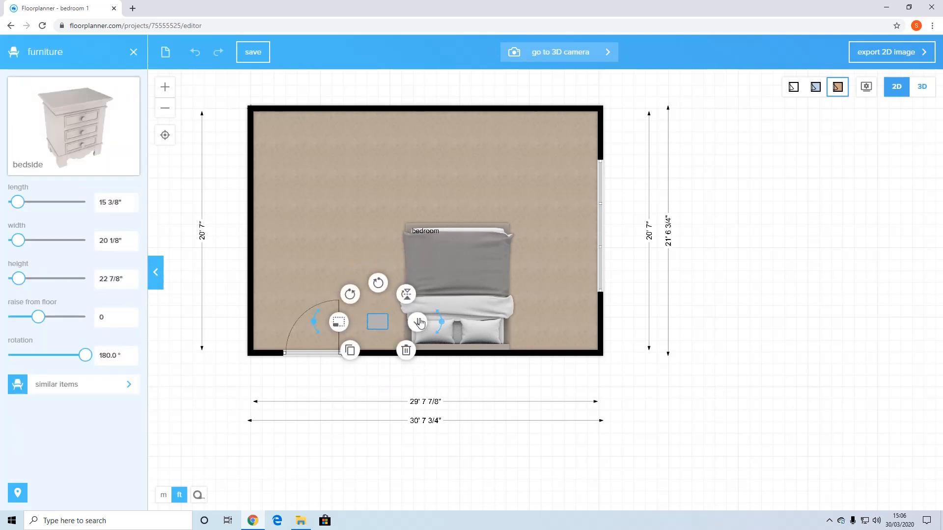
{"action": "left_click", "coordinate": [381, 324]}
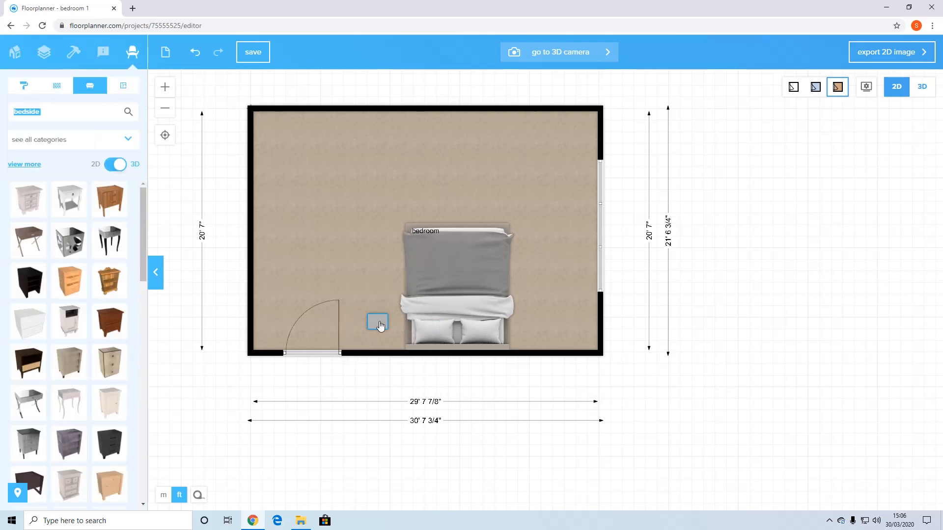
{"action": "left_click", "coordinate": [379, 328]}
{"action": "left_click", "coordinate": [380, 328]}
{"action": "left_click", "coordinate": [378, 324]}
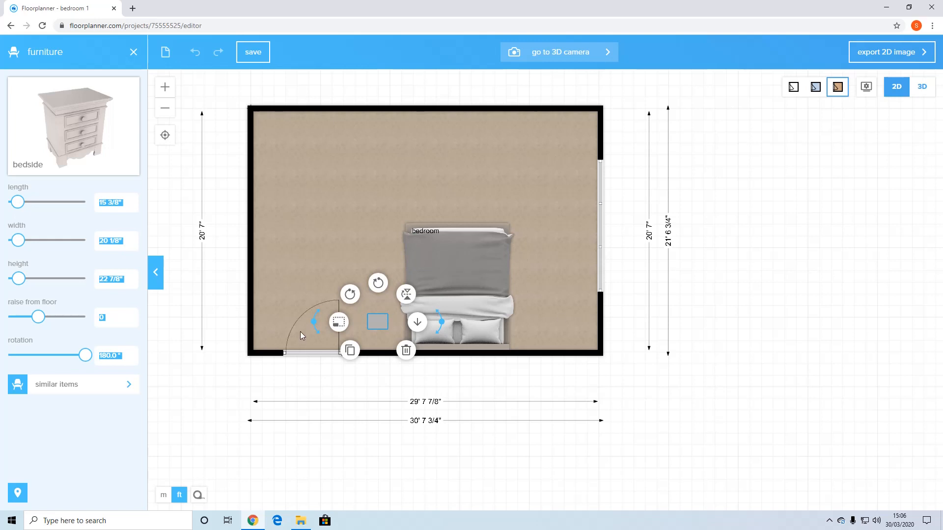
Try to enlarge the bedside table in length and width, and delete the oversized table.
{"action": "left_click", "coordinate": [19, 203]}
{"action": "mouse_move", "coordinate": [19, 204]}
{"action": "left_mouse_down"}
{"action": "mouse_move", "coordinate": [25, 210]}
{"action": "mouse_move", "coordinate": [20, 204]}
{"action": "left_mouse_up"}
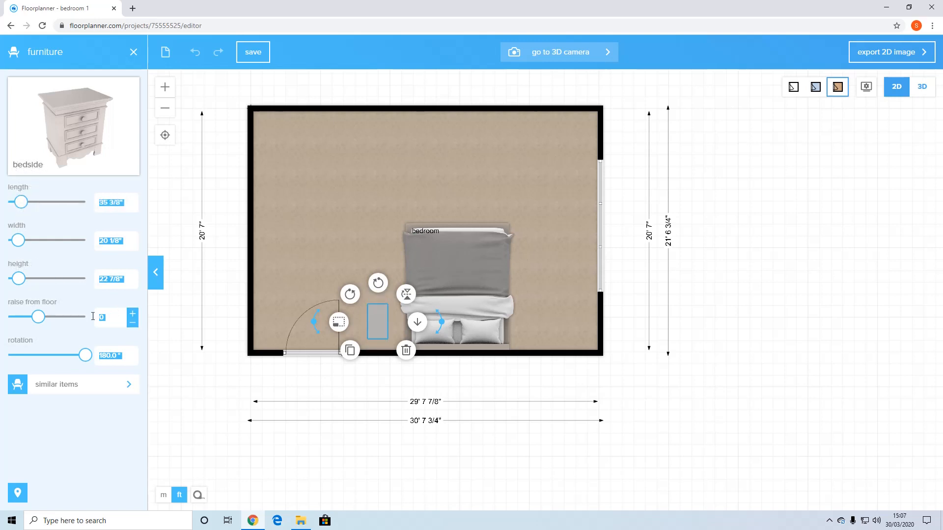
{"action": "left_click_drag", "start_coordinate": [16, 241], "coordinate": [19, 241]}
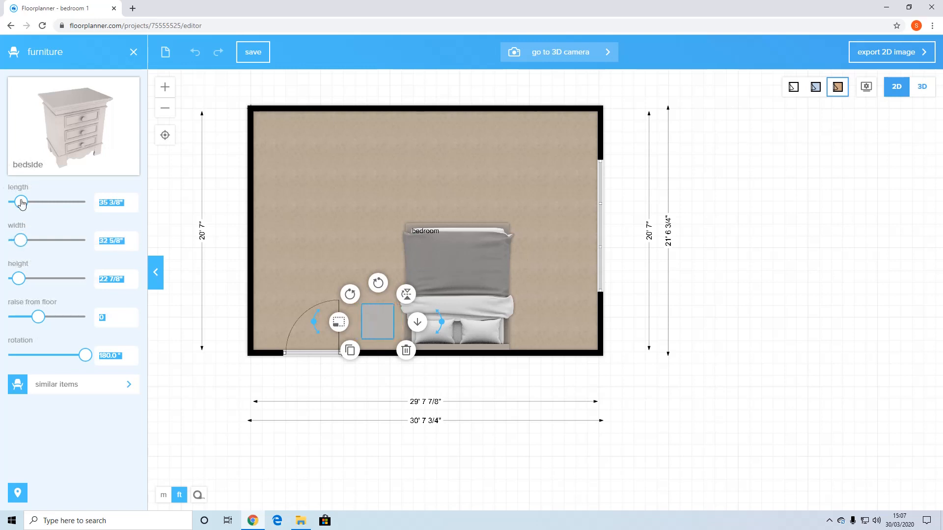
{"action": "left_click_drag", "start_coordinate": [21, 202], "coordinate": [247, 372]}
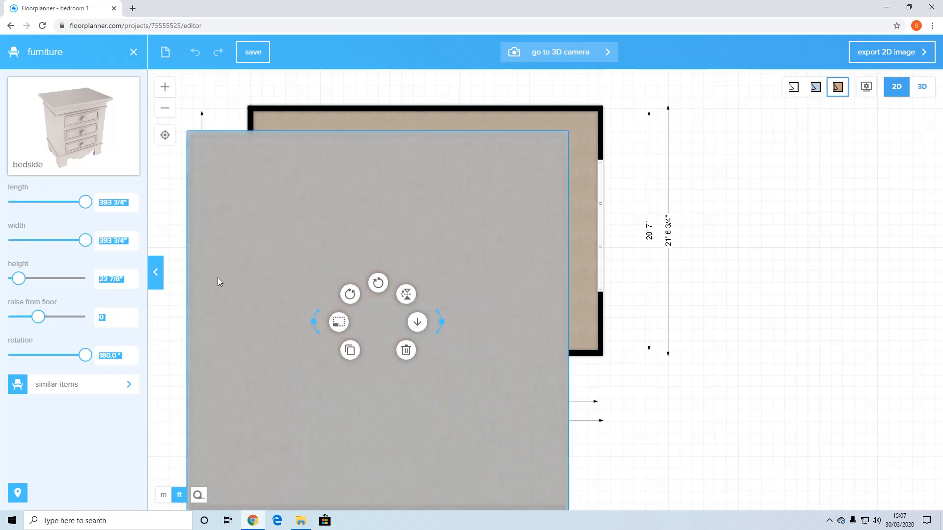
{"action": "left_click", "coordinate": [168, 219]}
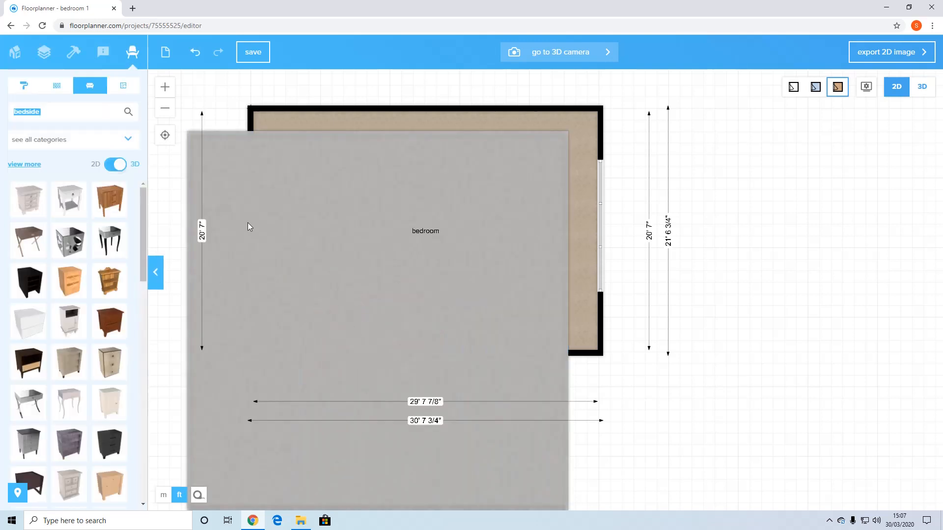
{"action": "left_click", "coordinate": [308, 226]}
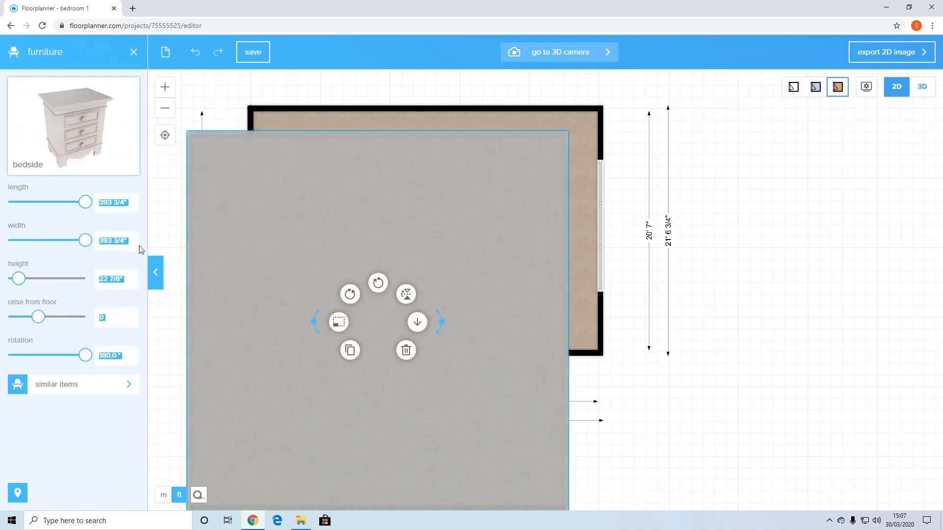
{"action": "left_click", "coordinate": [405, 350]}
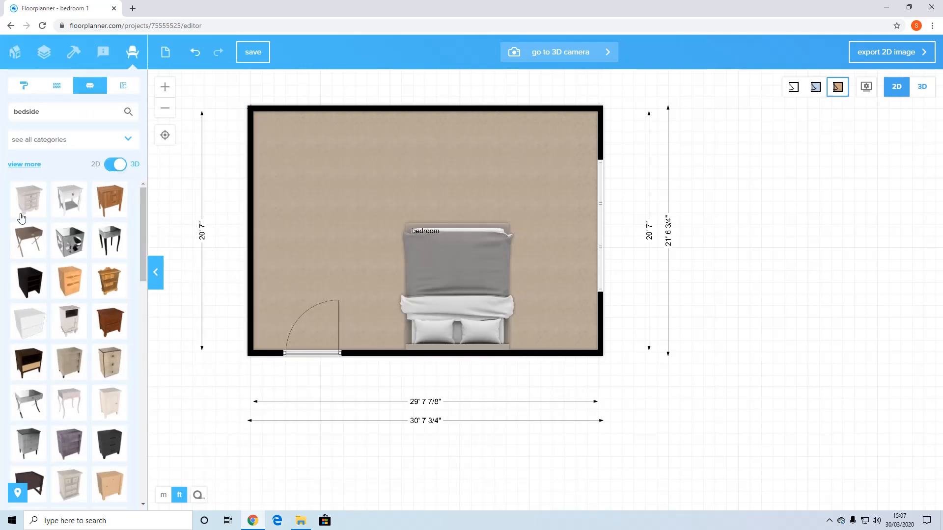
Place a white three-drawer bedside table between the door and the bed, sized 32 5/8" long and 29 7/8" wide.
{"action": "left_click_drag", "start_coordinate": [29, 204], "coordinate": [376, 335]}
{"action": "left_click", "coordinate": [375, 336]}
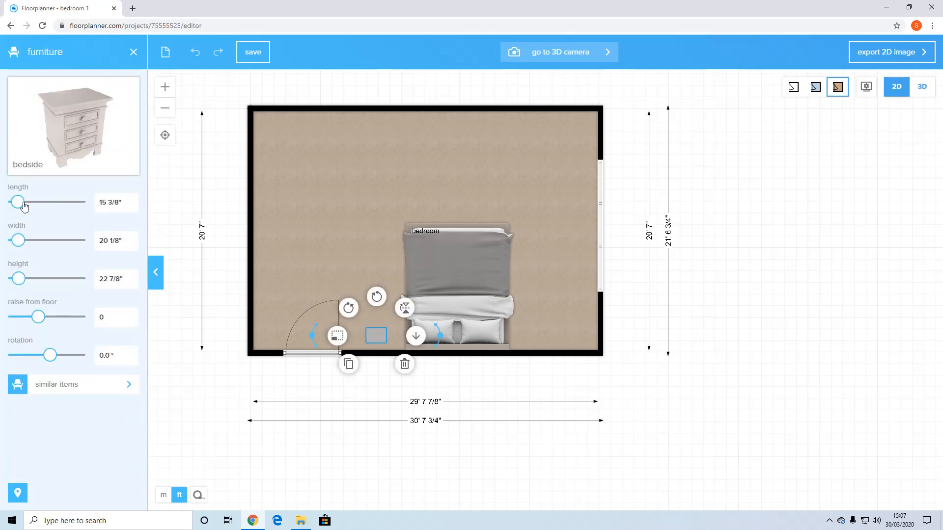
{"action": "left_click_drag", "start_coordinate": [24, 207], "coordinate": [21, 206]}
{"action": "left_click_drag", "start_coordinate": [18, 240], "coordinate": [21, 245]}
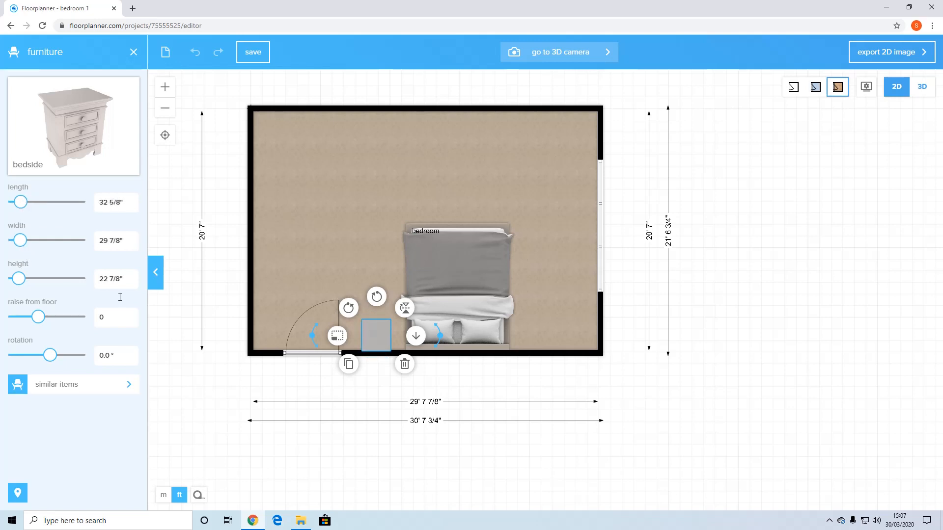
{"action": "left_click", "coordinate": [251, 369]}
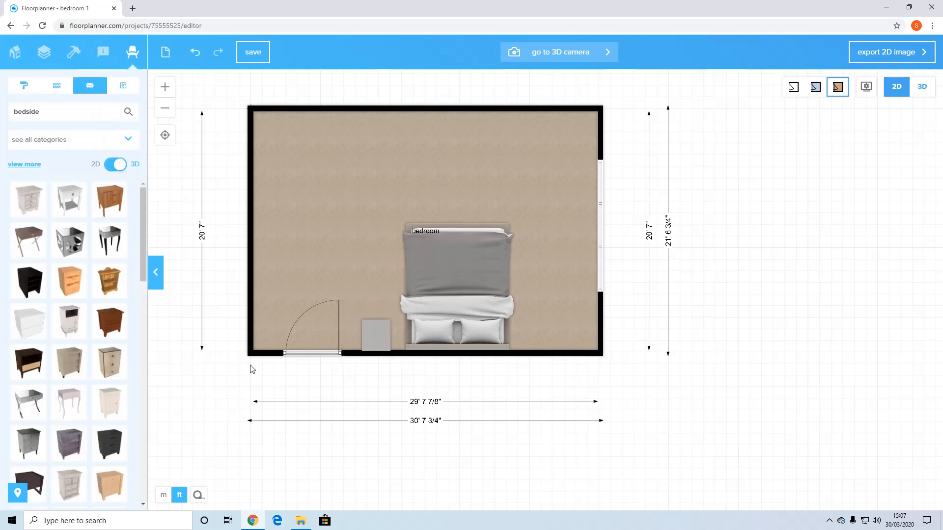
Nudge the bedside table closer to the bed and off the lower wall, and reduce its length to 27 1/8".
{"action": "left_click_drag", "start_coordinate": [378, 337], "coordinate": [382, 333]}
{"action": "left_click", "coordinate": [382, 334]}
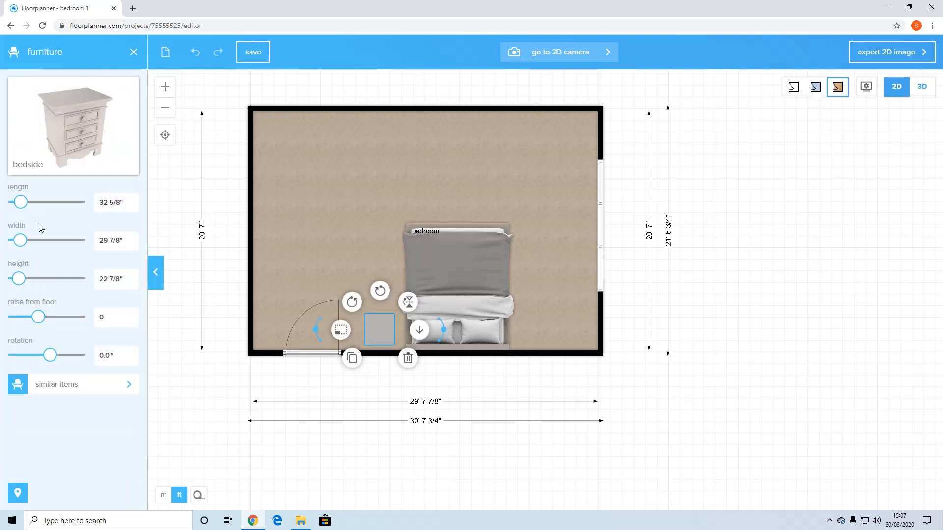
{"action": "left_click_drag", "start_coordinate": [22, 204], "coordinate": [19, 203]}
{"action": "left_click", "coordinate": [259, 306]}
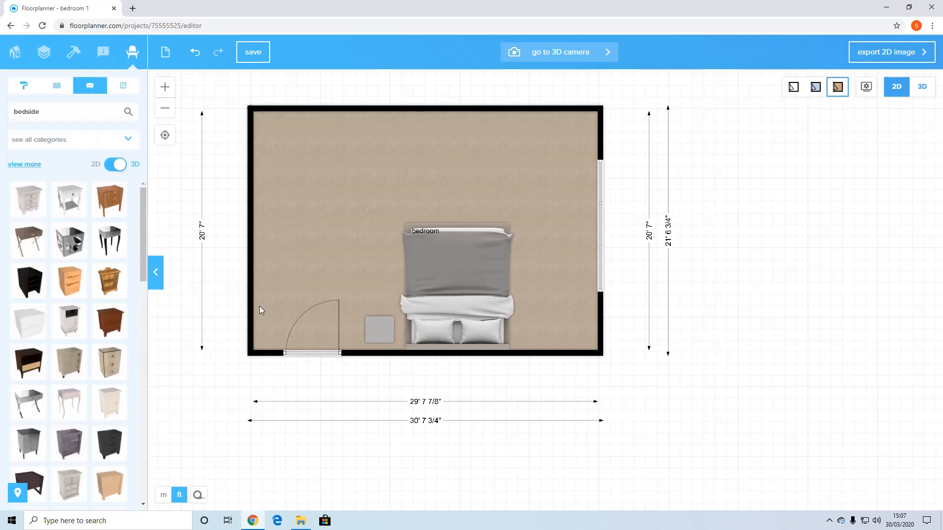
{"action": "left_click", "coordinate": [387, 342]}
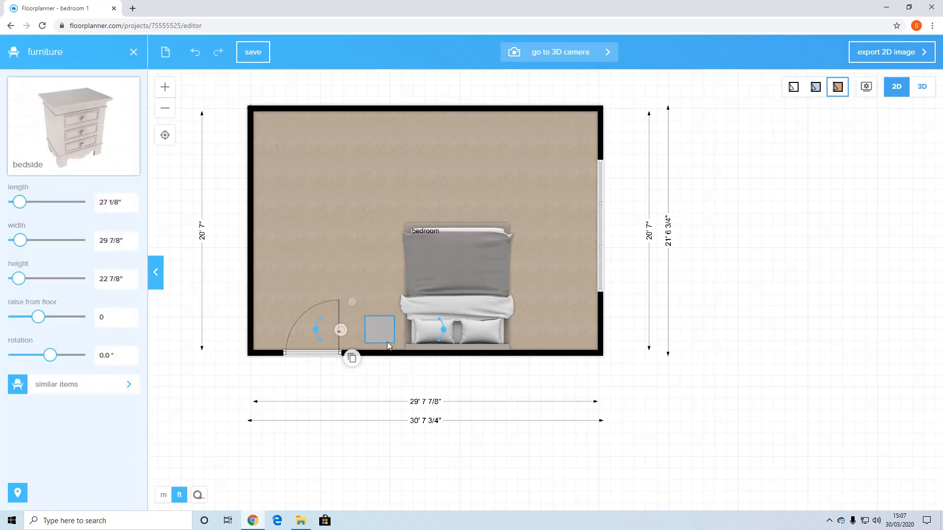
Duplicate the bedside table, place the copy on the window side of the bed, and align both tables beside the headboard.
{"action": "left_click", "coordinate": [353, 359]}
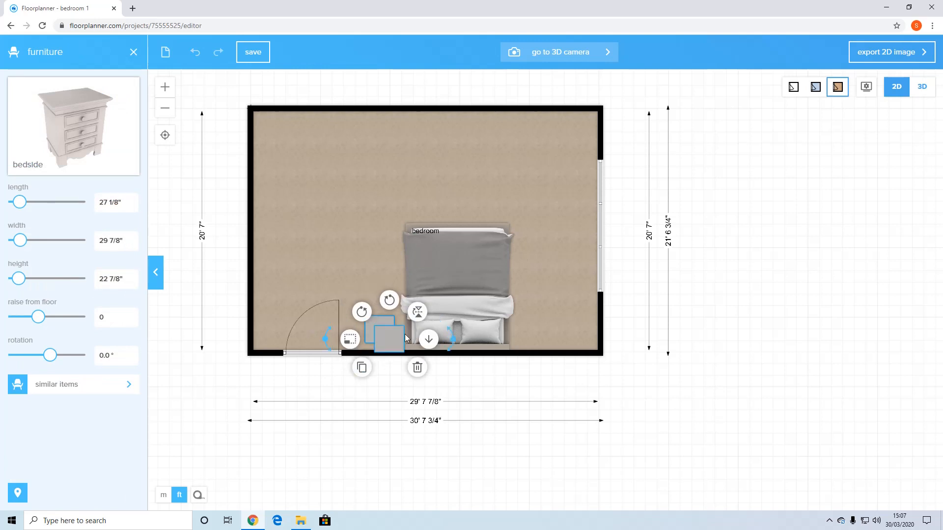
{"action": "left_click_drag", "start_coordinate": [398, 337], "coordinate": [536, 333]}
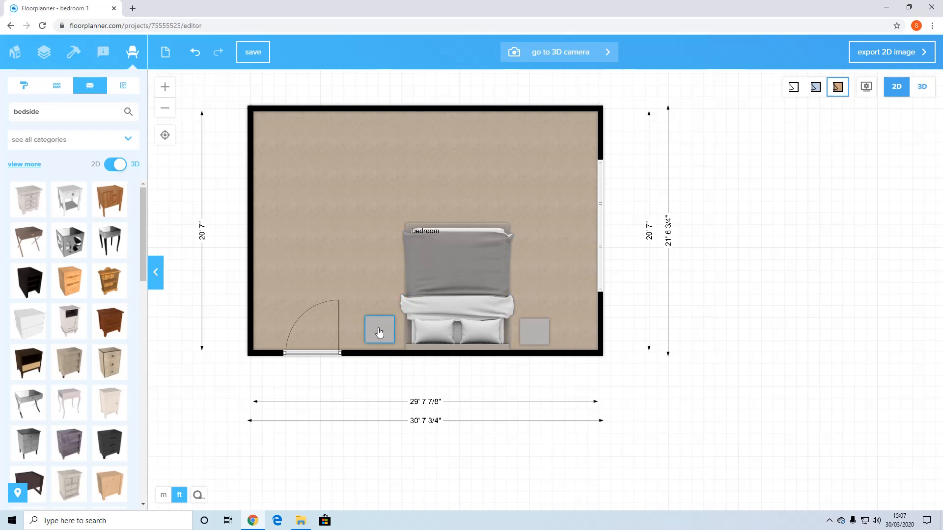
{"action": "left_click_drag", "start_coordinate": [378, 329], "coordinate": [379, 332]}
{"action": "left_click_drag", "start_coordinate": [533, 340], "coordinate": [540, 339]}
Search the furniture library for "lamp" and place a dark grey table lamp on each bedside table.
{"action": "left_click_drag", "start_coordinate": [55, 117], "coordinate": [2, 114]}
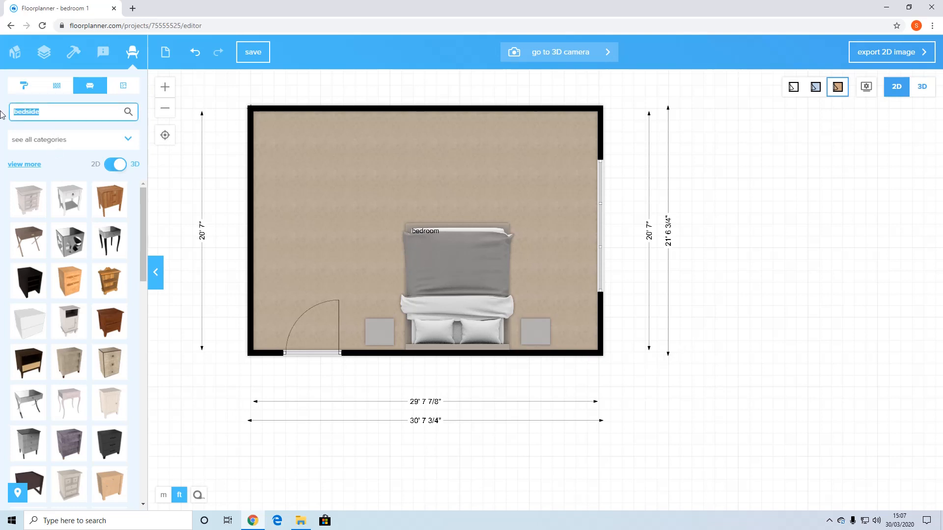
{"action": "key", "text": "BackSpace"}
{"action": "type", "text": "lamp"}
{"action": "key", "text": "Return"}
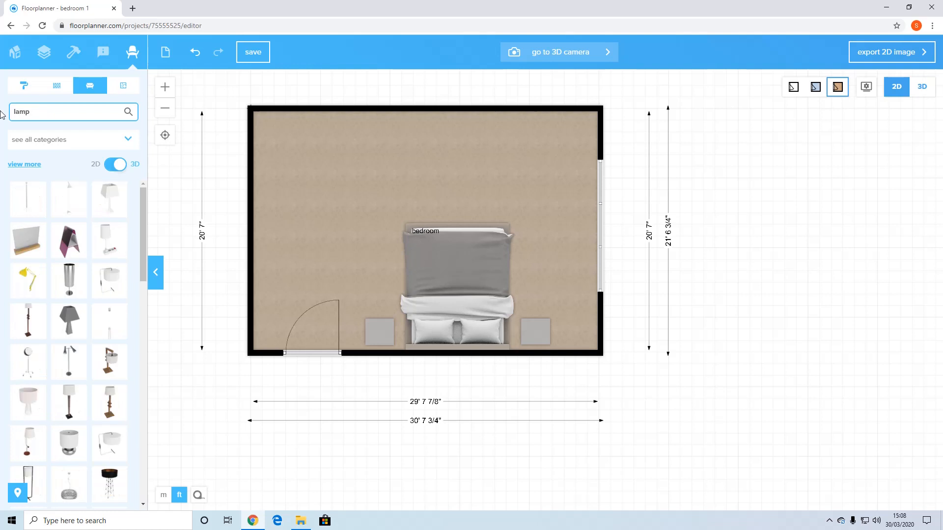
{"action": "left_click", "coordinate": [117, 167]}
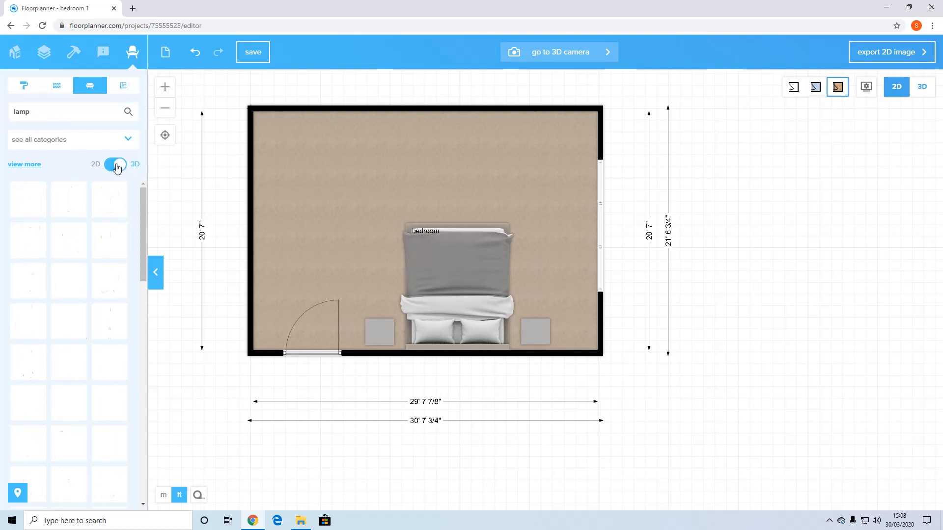
{"action": "left_click", "coordinate": [116, 165]}
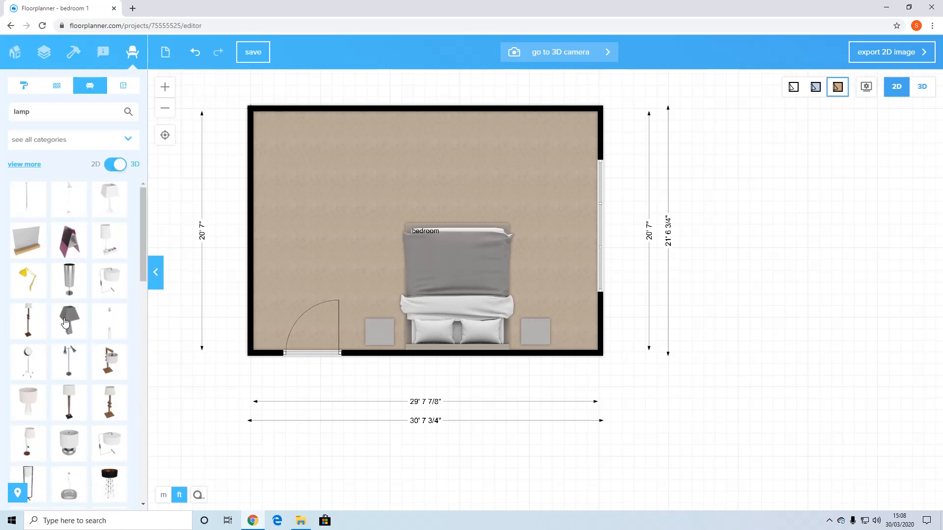
{"action": "left_click_drag", "start_coordinate": [65, 321], "coordinate": [352, 334]}
{"action": "left_click_drag", "start_coordinate": [73, 319], "coordinate": [368, 308]}
Search the furniture library for "radiator" and mount a white panel radiator on the wall opposite the window.
{"action": "left_click_drag", "start_coordinate": [32, 112], "coordinate": [14, 107]}
{"action": "type", "text": "ra"}
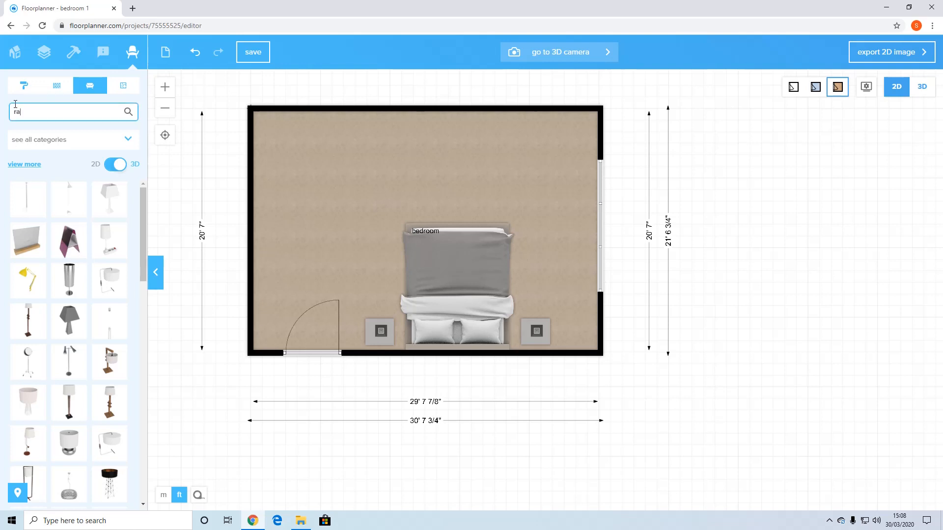
{"action": "type", "text": "diator"}
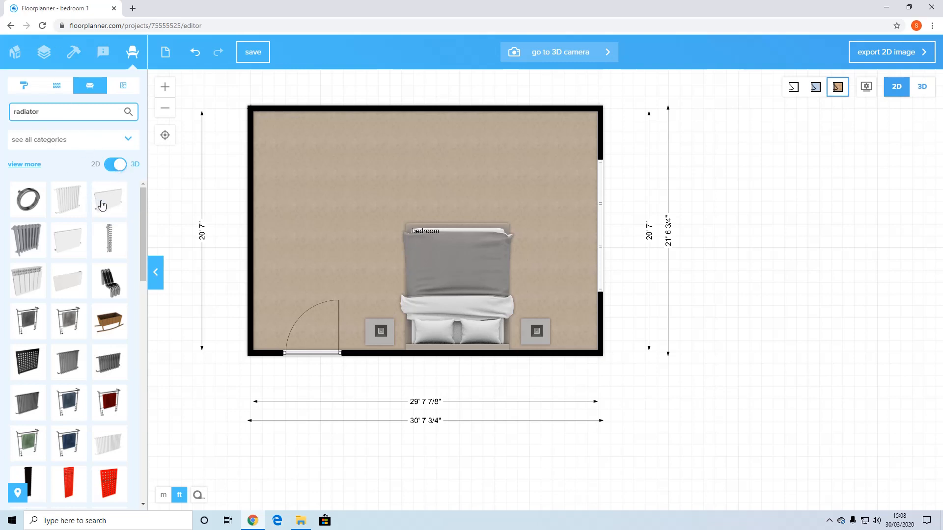
{"action": "left_click_drag", "start_coordinate": [105, 202], "coordinate": [258, 210]}
{"action": "left_click", "coordinate": [255, 210]}
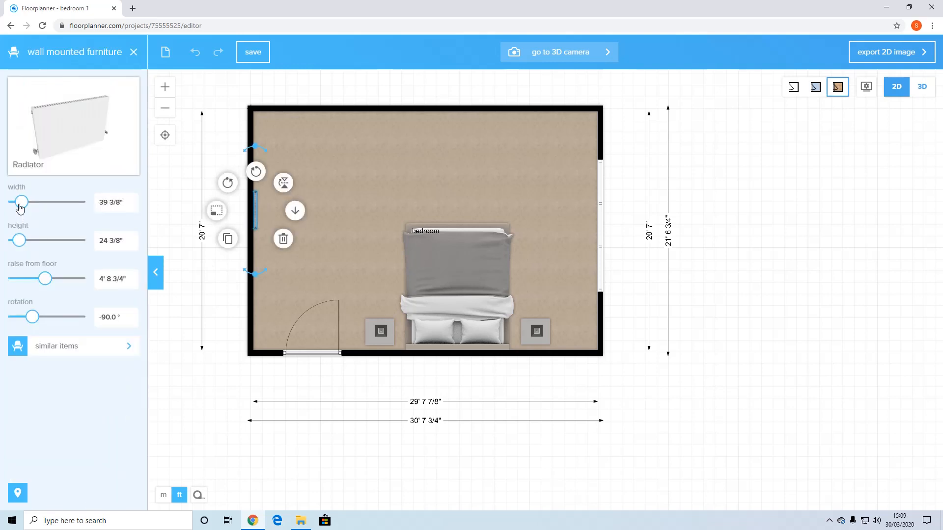
Set the radiator's width to 112 1/4" and slide it along its wall toward the door end.
{"action": "left_click_drag", "start_coordinate": [20, 205], "coordinate": [33, 206]}
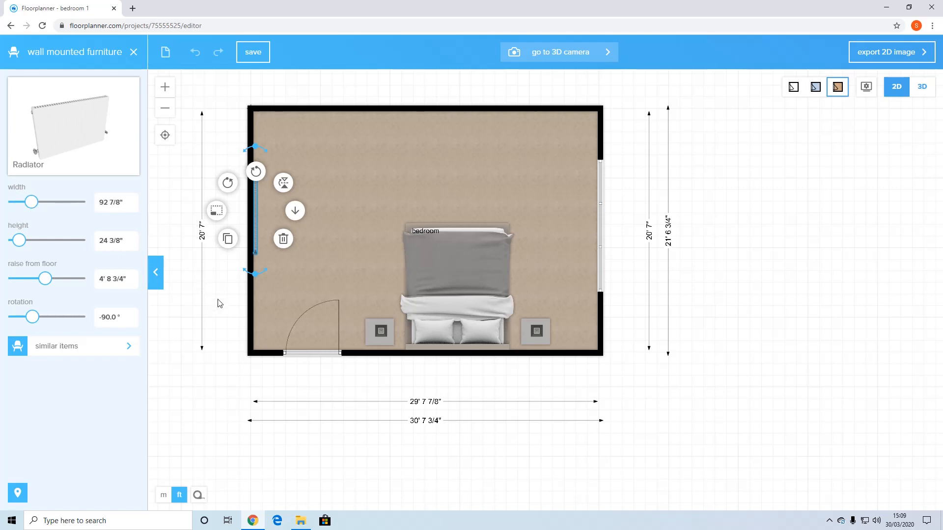
{"action": "left_click", "coordinate": [234, 319]}
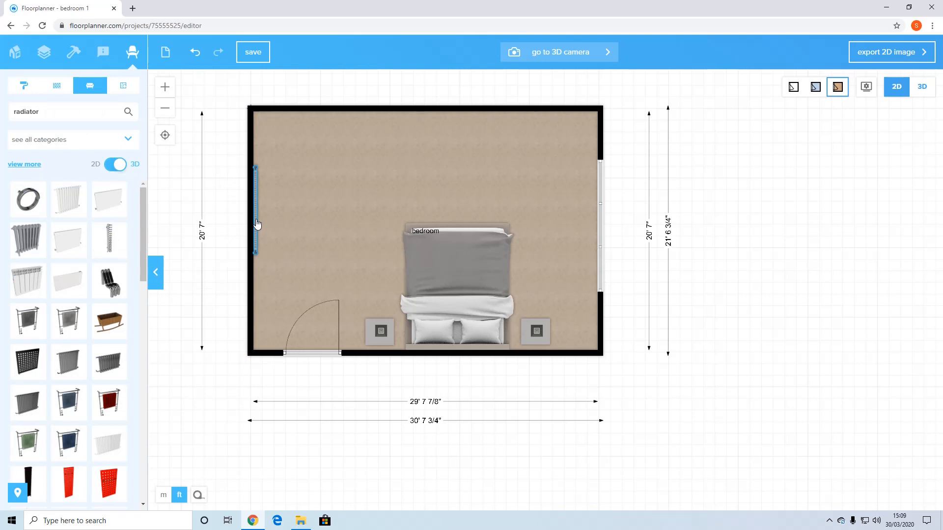
{"action": "left_click", "coordinate": [256, 223]}
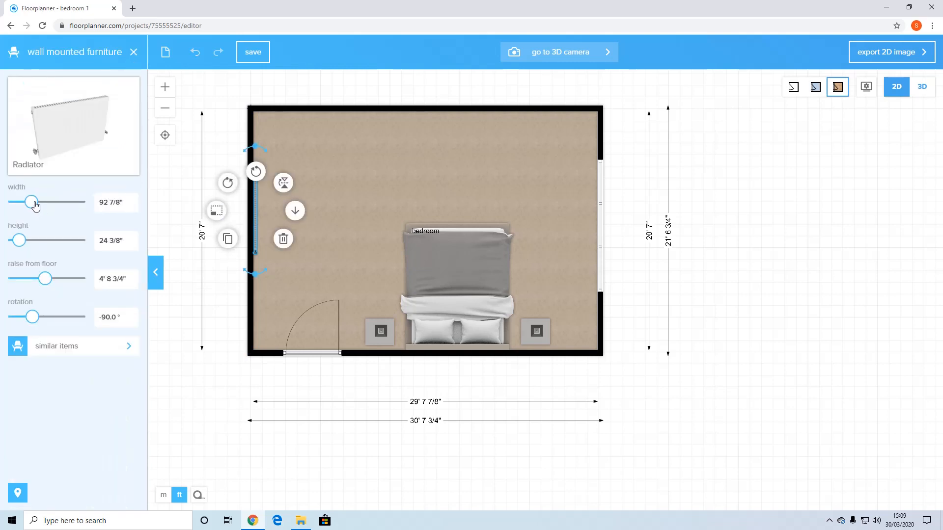
{"action": "left_click_drag", "start_coordinate": [33, 206], "coordinate": [35, 205]}
{"action": "left_click", "coordinate": [218, 277]}
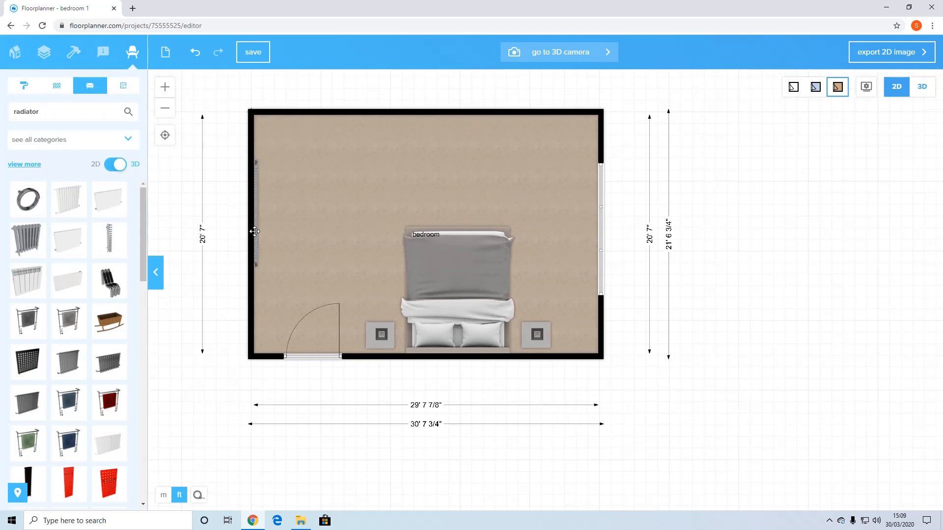
{"action": "left_click_drag", "start_coordinate": [256, 224], "coordinate": [258, 251]}
{"action": "double_click", "coordinate": [80, 109]}
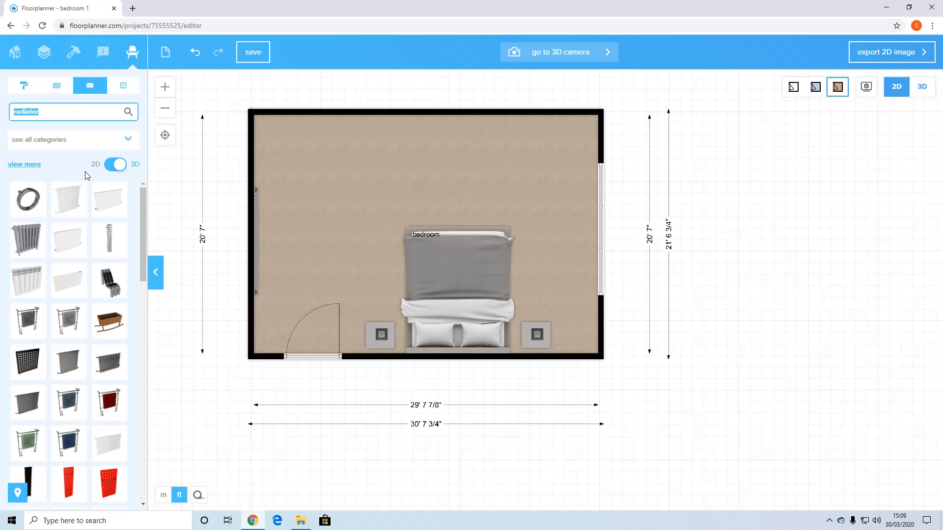
{"action": "type", "text": "t"}
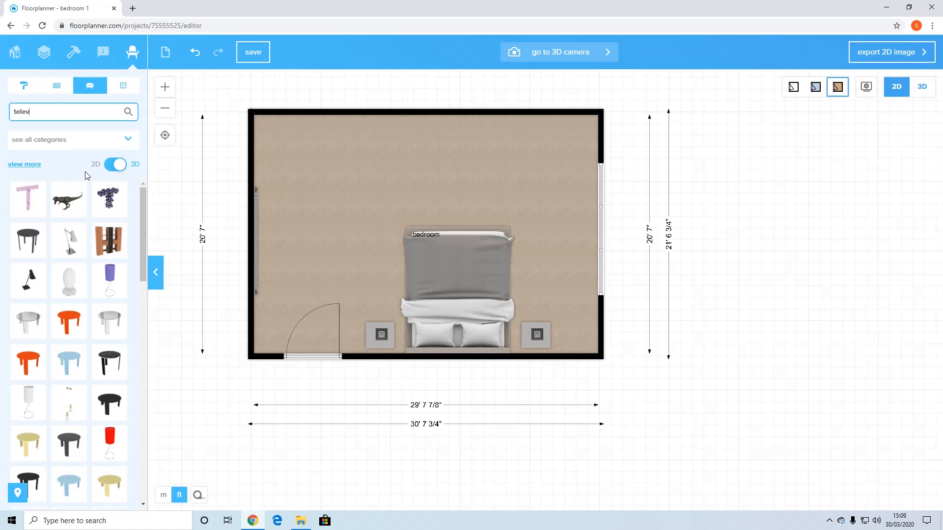
{"action": "key", "text": "BackSpace"}
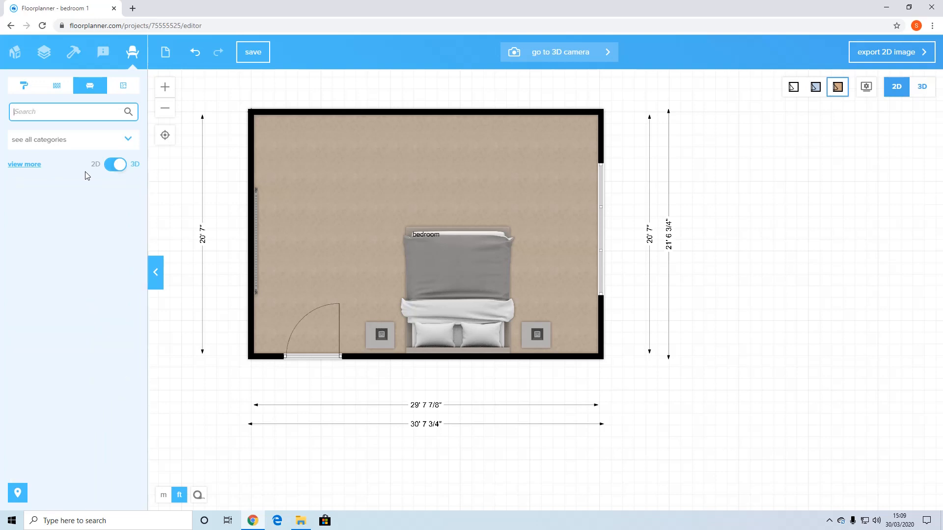
Examine the furnished bedroom in 3D from several angles, checking the bed, lamps, door and the radiator's mounting height.
{"action": "left_click", "coordinate": [920, 91]}
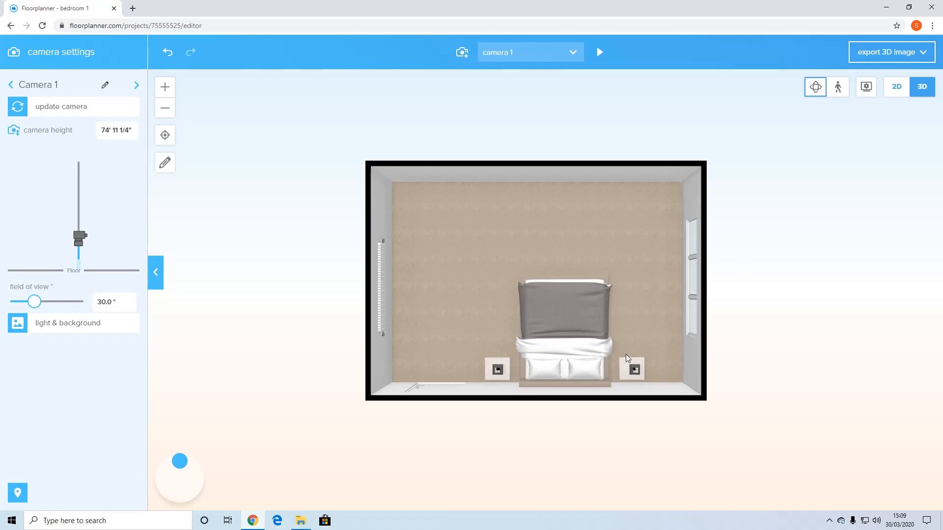
{"action": "left_click_drag", "start_coordinate": [626, 358], "coordinate": [689, 323]}
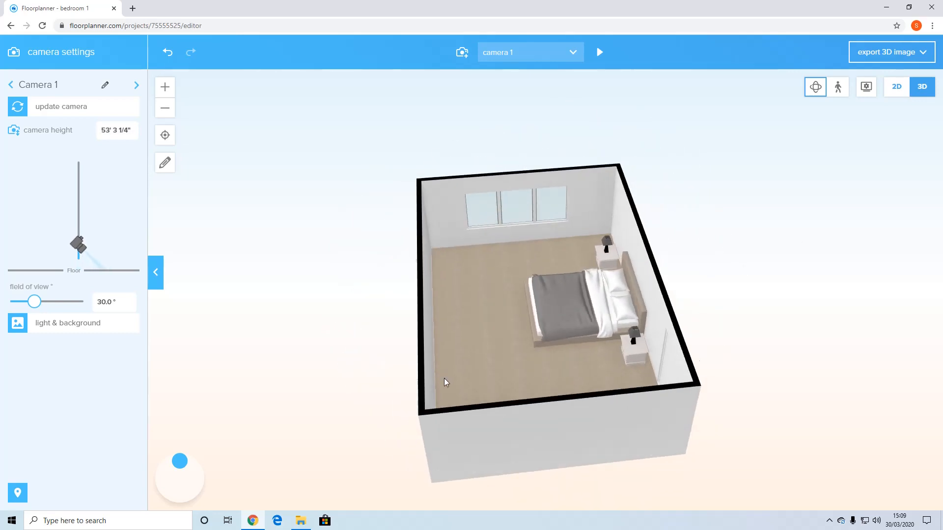
{"action": "left_click_drag", "start_coordinate": [445, 383], "coordinate": [476, 392]}
{"action": "scroll", "coordinate": [587, 335], "scroll_direction": "up", "scroll_amount": 5}
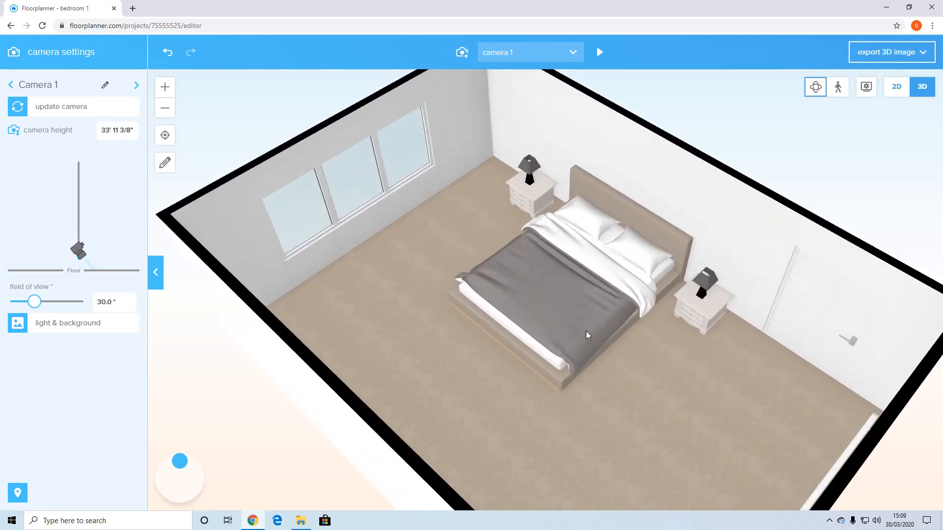
{"action": "scroll", "coordinate": [588, 335], "scroll_direction": "up", "scroll_amount": 3}
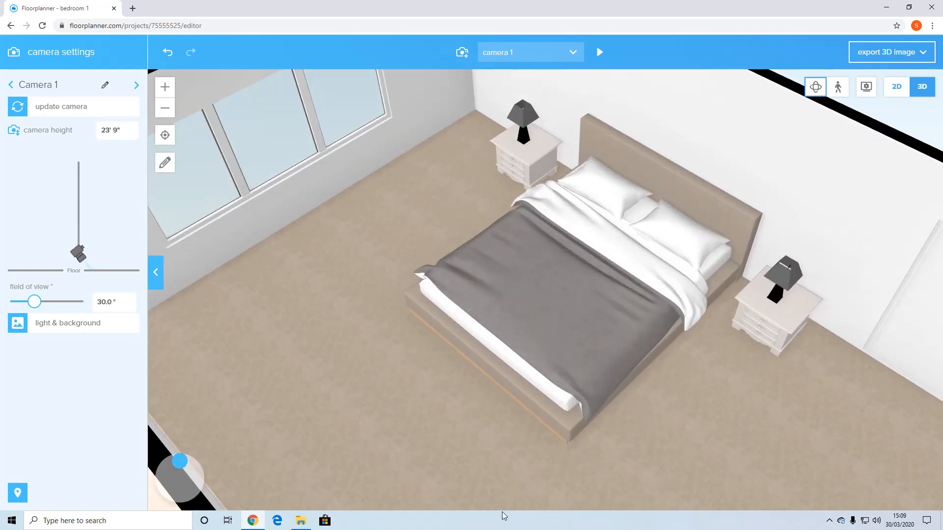
{"action": "scroll", "coordinate": [545, 326], "scroll_direction": "down", "scroll_amount": 4}
{"action": "scroll", "coordinate": [408, 343], "scroll_direction": "up", "scroll_amount": 3}
{"action": "left_click_drag", "start_coordinate": [408, 343], "coordinate": [480, 326]}
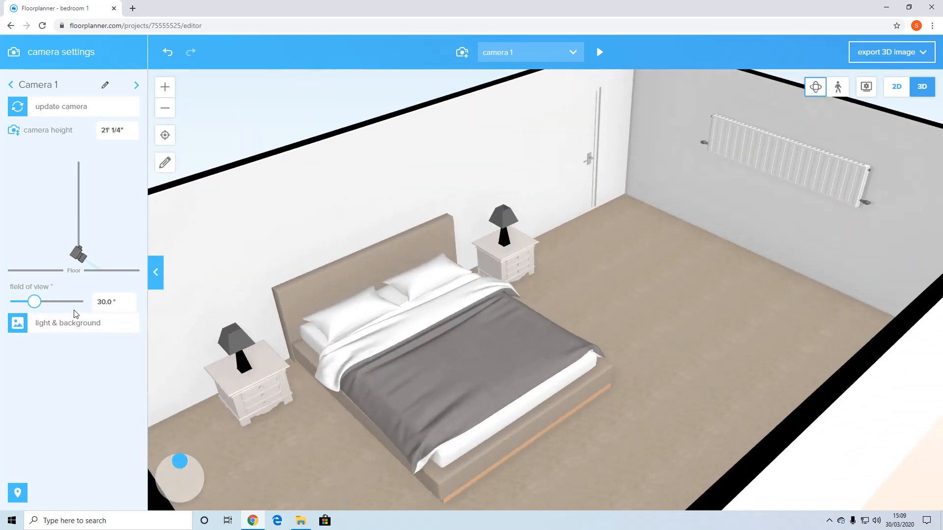
{"action": "scroll", "coordinate": [589, 347], "scroll_direction": "down", "scroll_amount": 2}
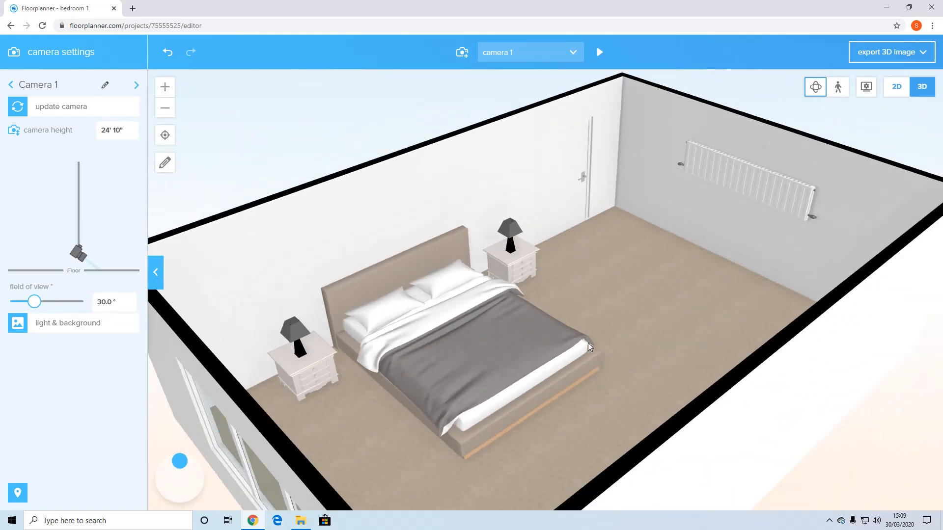
{"action": "scroll", "coordinate": [588, 342], "scroll_direction": "up", "scroll_amount": 2}
{"action": "left_click_drag", "start_coordinate": [470, 339], "coordinate": [510, 339]}
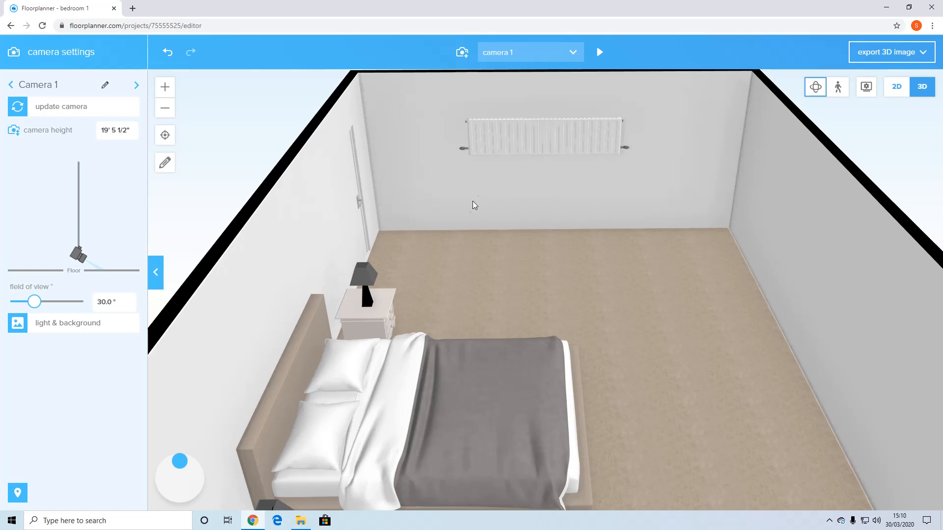
Lower the radiator to just above the floor by reducing its raise from floor, and check its position in 3D.
{"action": "left_click", "coordinate": [896, 87]}
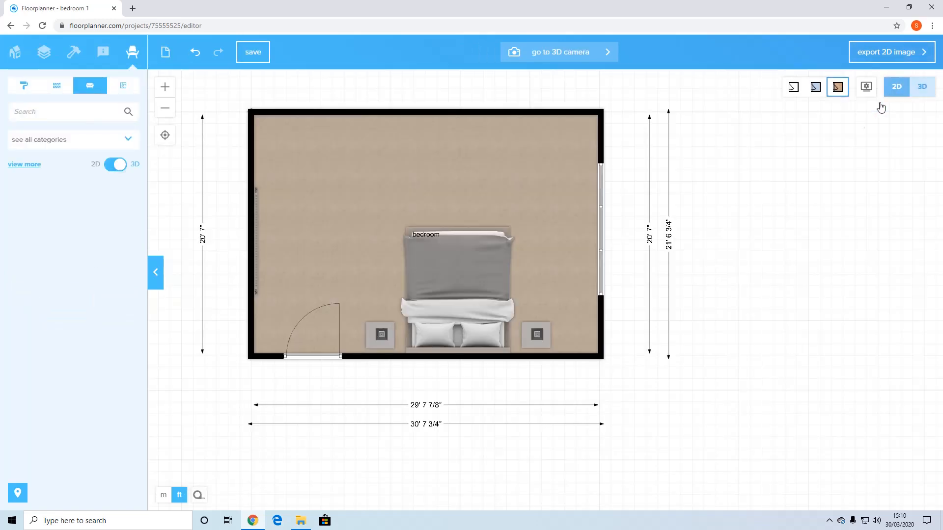
{"action": "left_click", "coordinate": [257, 247]}
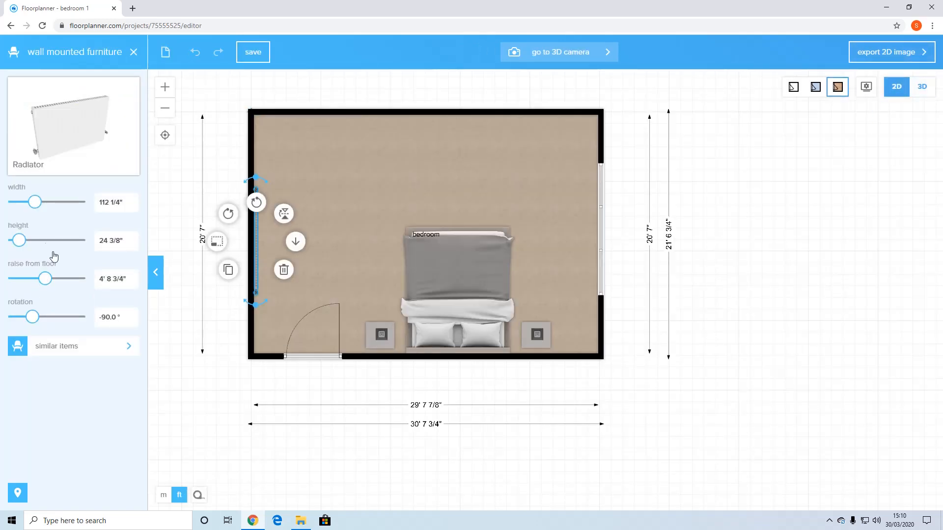
{"action": "left_click_drag", "start_coordinate": [45, 279], "coordinate": [40, 284]}
{"action": "left_click_drag", "start_coordinate": [36, 283], "coordinate": [39, 284]}
{"action": "left_click_drag", "start_coordinate": [39, 282], "coordinate": [38, 281]}
{"action": "left_click", "coordinate": [922, 87]}
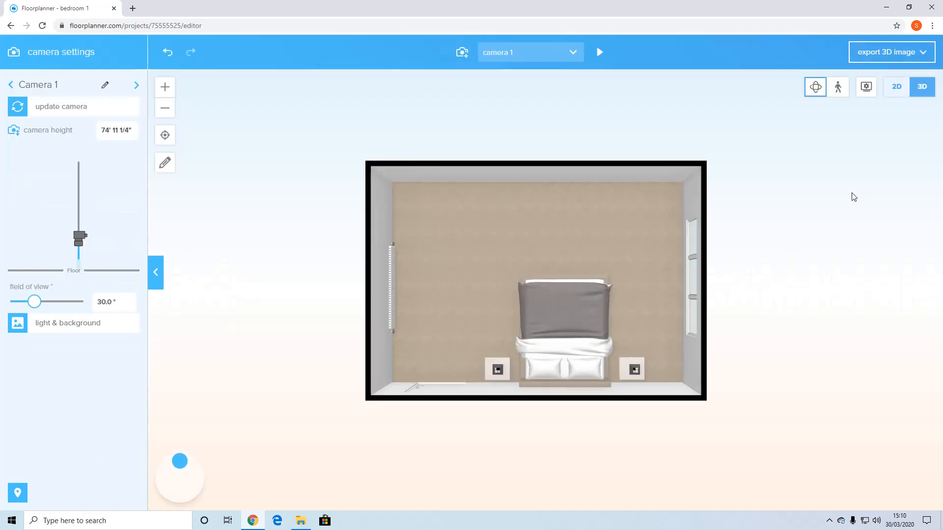
{"action": "left_click_drag", "start_coordinate": [642, 341], "coordinate": [564, 298]}
{"action": "scroll", "coordinate": [559, 287], "scroll_direction": "up", "scroll_amount": 4}
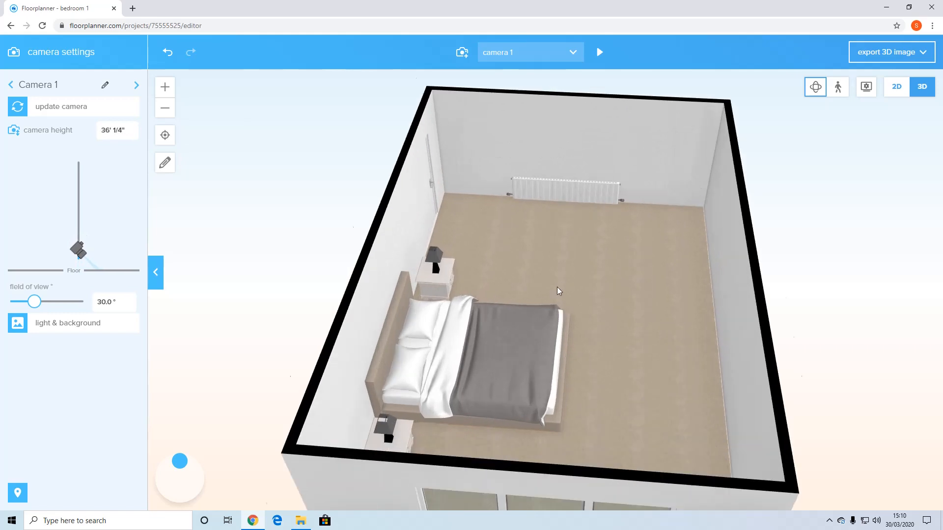
{"action": "scroll", "coordinate": [563, 273], "scroll_direction": "up", "scroll_amount": 5}
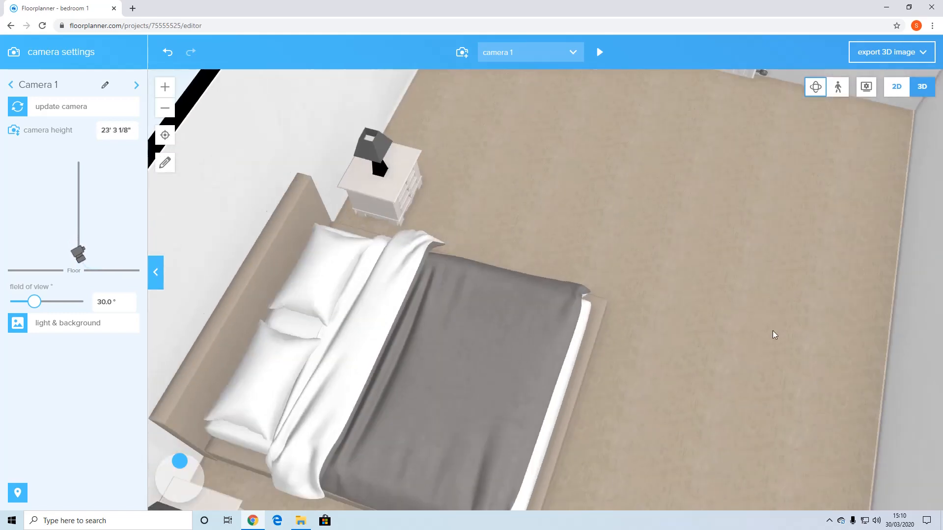
{"action": "left_click_drag", "start_coordinate": [774, 335], "coordinate": [608, 231]}
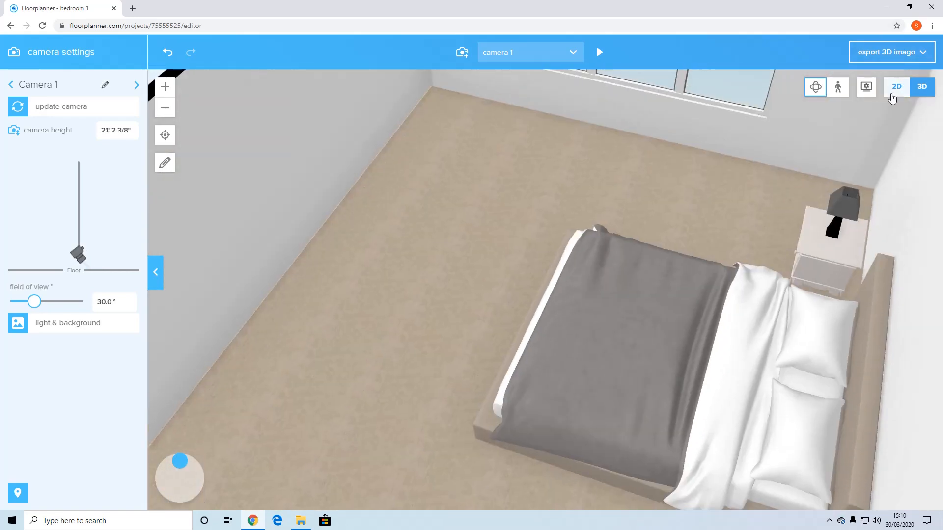
Back in the 2D plan, search for "television" and place the RoundHouse Flat Screen against the radiator's wall, beside the radiator.
{"action": "left_click", "coordinate": [893, 98]}
{"action": "left_click", "coordinate": [54, 111]}
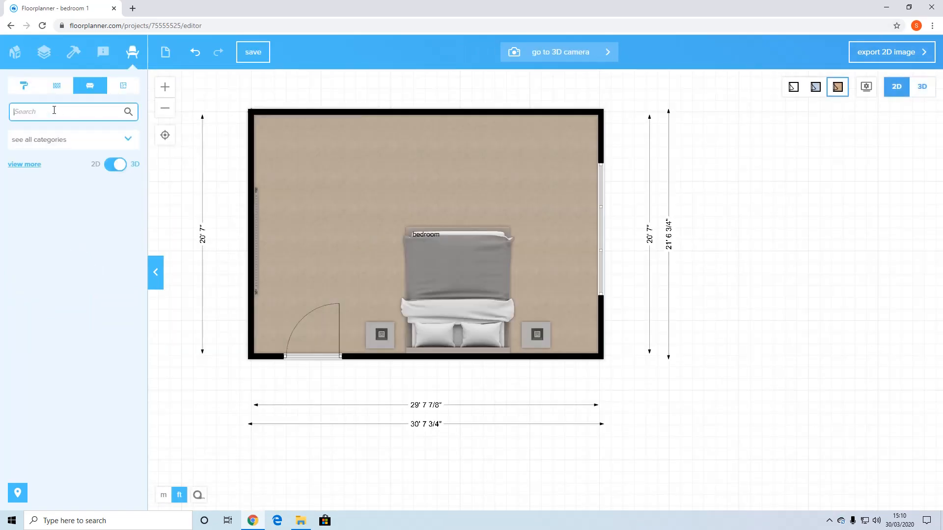
{"action": "type", "text": "television"}
{"action": "key", "text": "Return"}
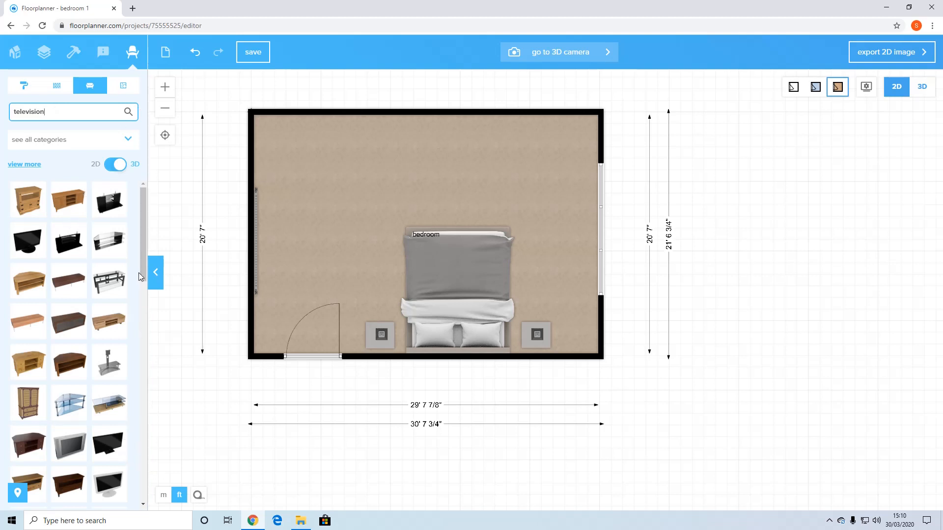
{"action": "left_click_drag", "start_coordinate": [140, 270], "coordinate": [143, 332]}
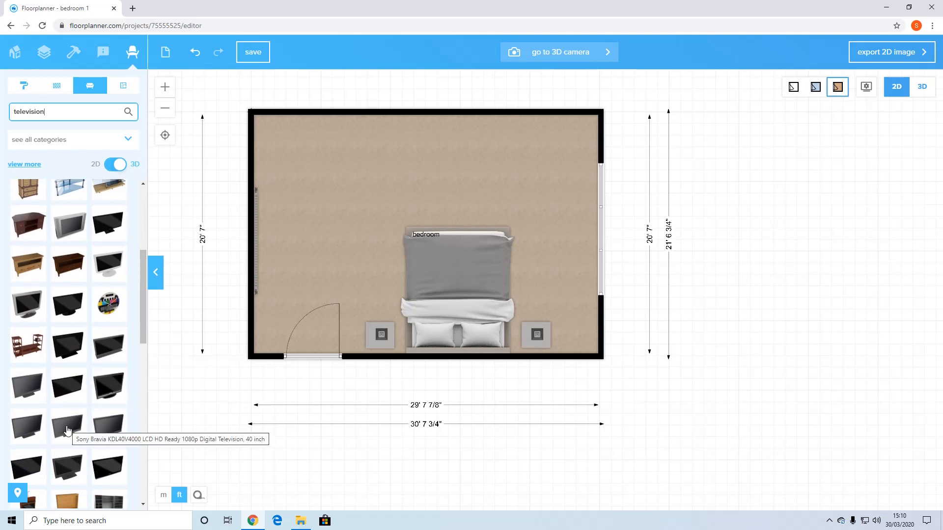
{"action": "scroll", "coordinate": [67, 431], "scroll_direction": "down", "scroll_amount": 2}
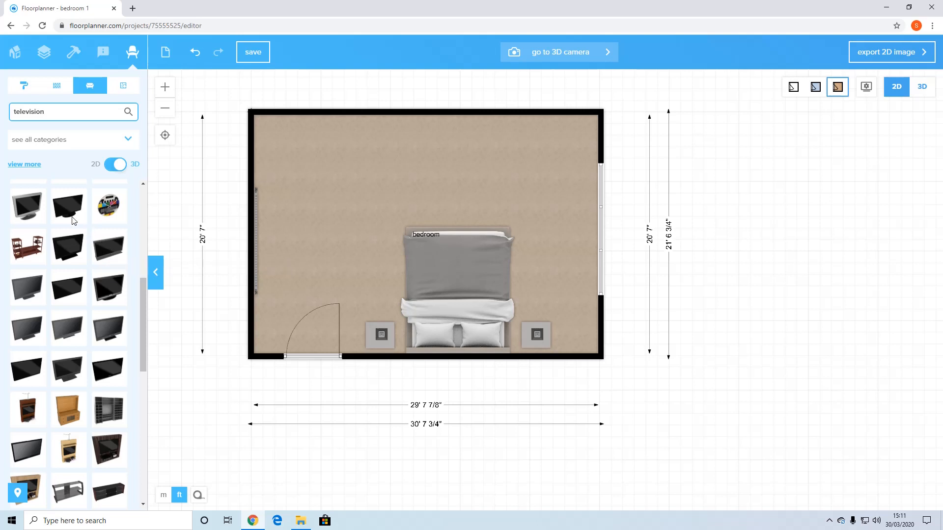
{"action": "left_click_drag", "start_coordinate": [140, 300], "coordinate": [138, 328]}
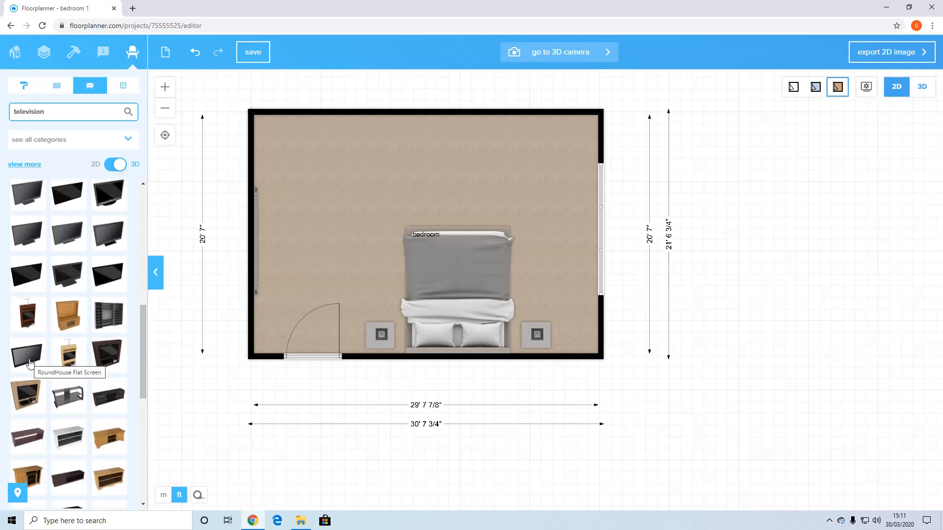
{"action": "left_click_drag", "start_coordinate": [28, 363], "coordinate": [290, 189]}
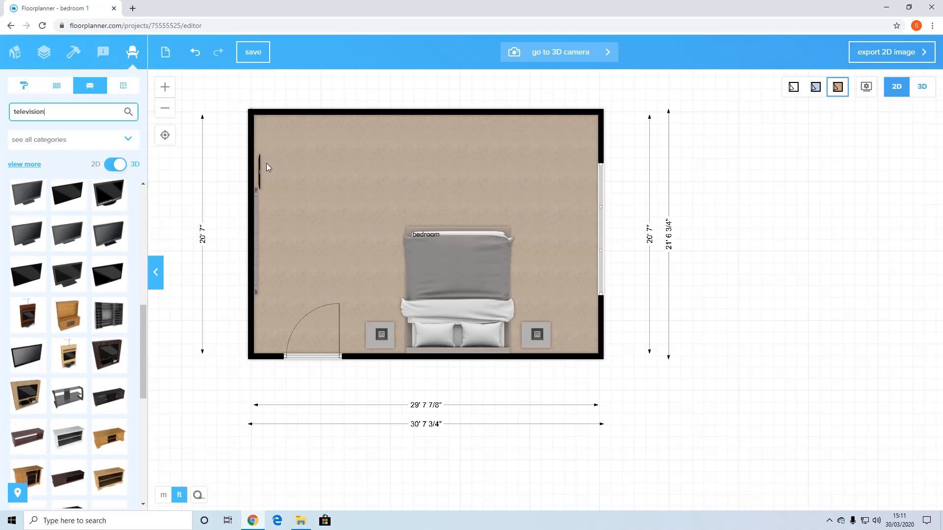
Move the television flush against its wall, lower its raise from floor to 4' 1 1/4", and check its height in 3D.
{"action": "left_click", "coordinate": [259, 166]}
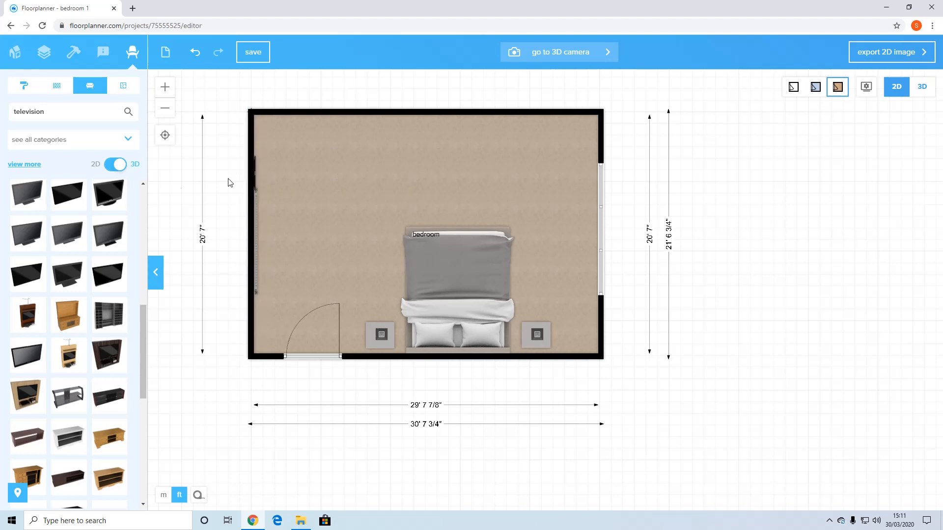
{"action": "left_click", "coordinate": [255, 174]}
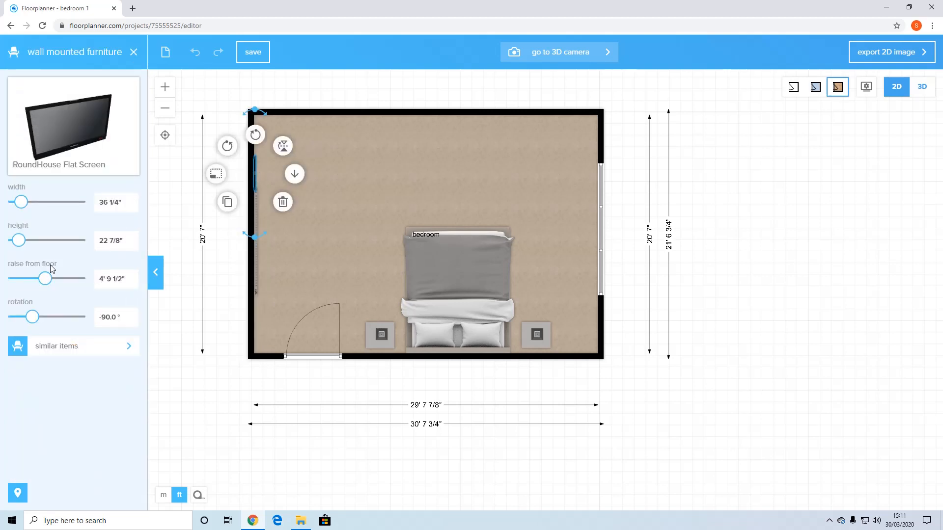
{"action": "left_click_drag", "start_coordinate": [45, 279], "coordinate": [44, 279]}
{"action": "left_click", "coordinate": [922, 86]}
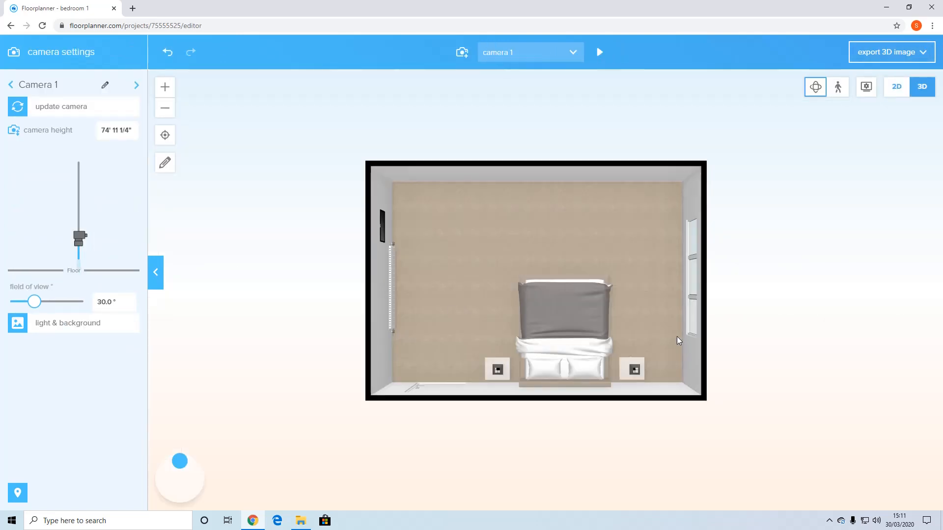
{"action": "left_click_drag", "start_coordinate": [691, 328], "coordinate": [597, 323]}
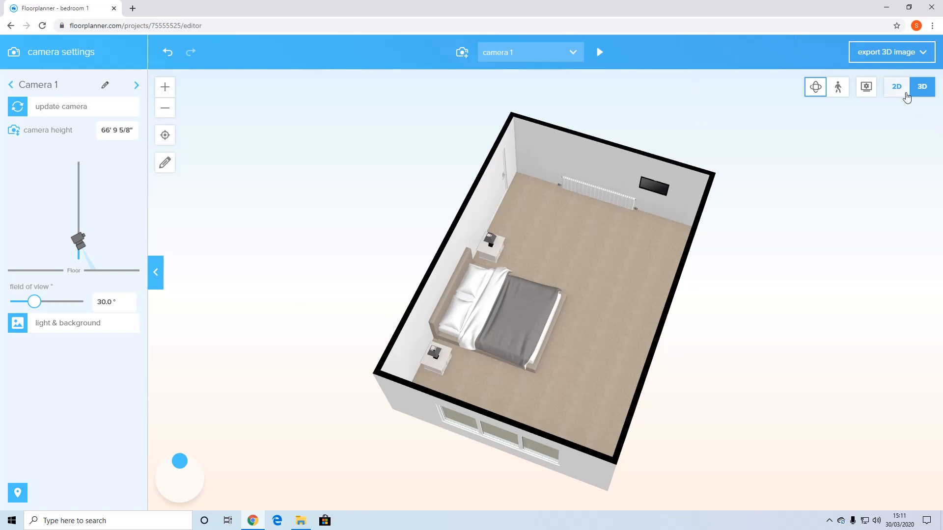
{"action": "left_click", "coordinate": [897, 87]}
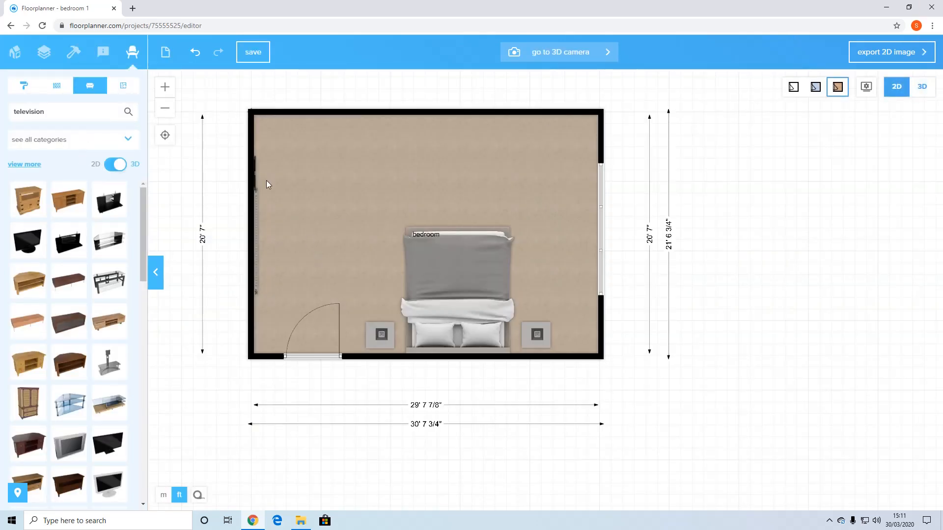
Slide the television along its wall toward the radiator until it slightly overlaps the radiator's near end.
{"action": "left_click", "coordinate": [256, 173]}
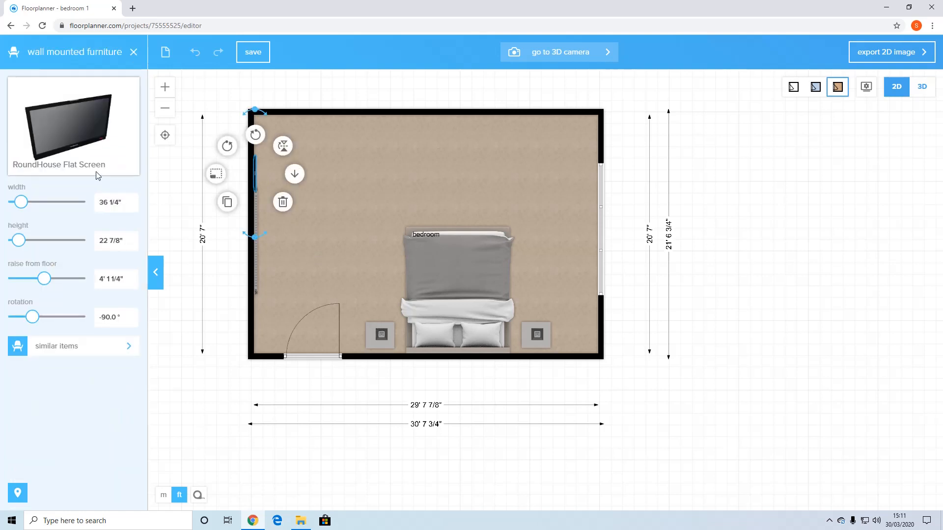
{"action": "left_click", "coordinate": [165, 87]}
{"action": "left_click", "coordinate": [165, 87]}
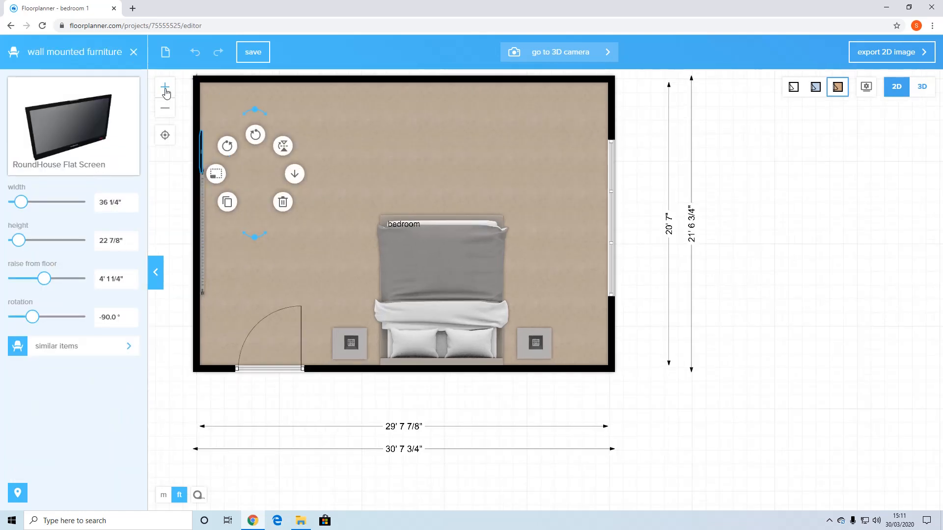
{"action": "left_click", "coordinate": [165, 87]}
{"action": "left_click", "coordinate": [589, 273]}
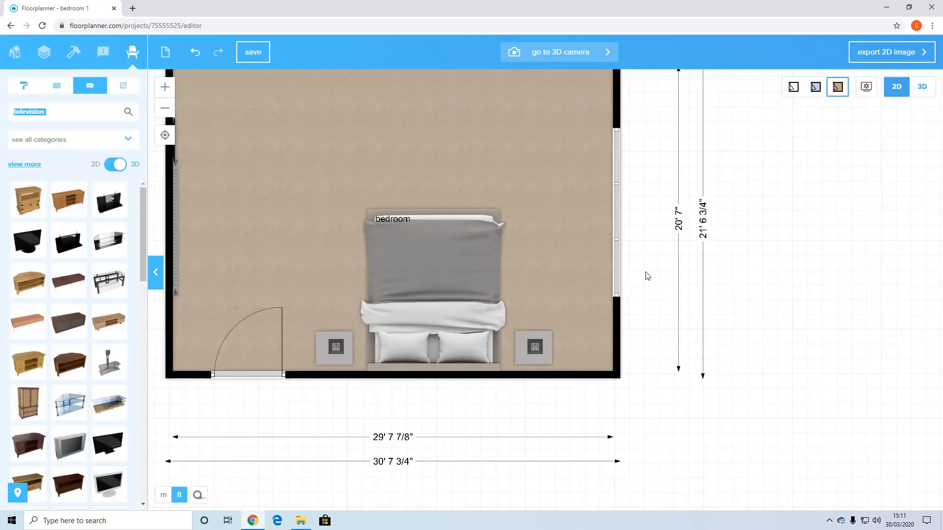
{"action": "left_click_drag", "start_coordinate": [647, 273], "coordinate": [769, 339]}
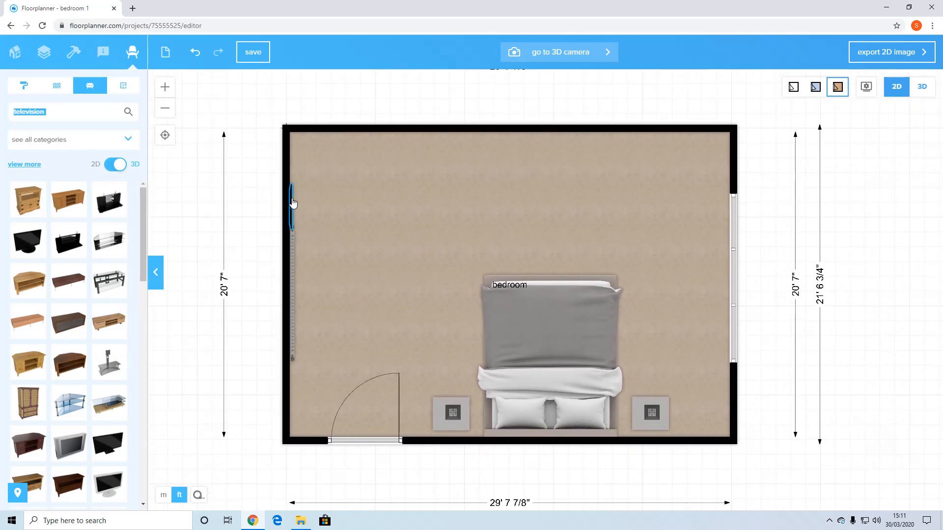
{"action": "left_click", "coordinate": [291, 202]}
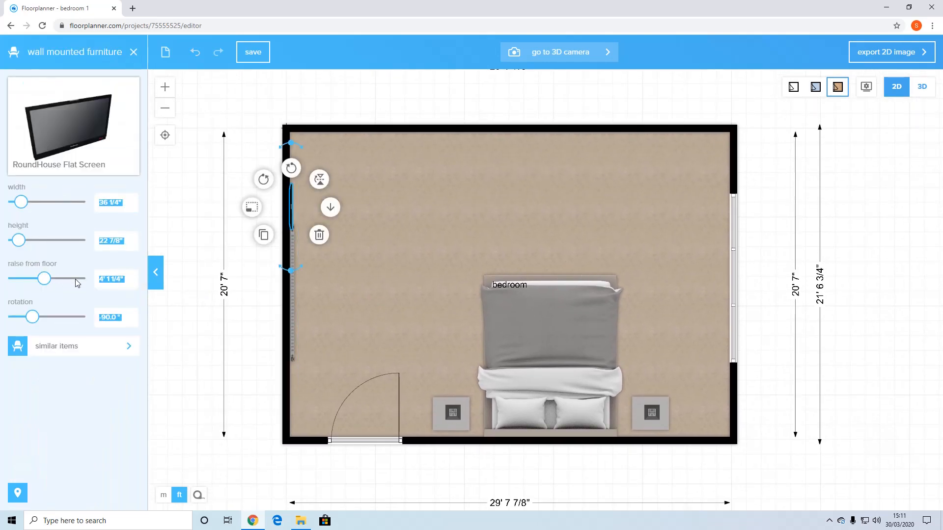
{"action": "left_click", "coordinate": [106, 283]}
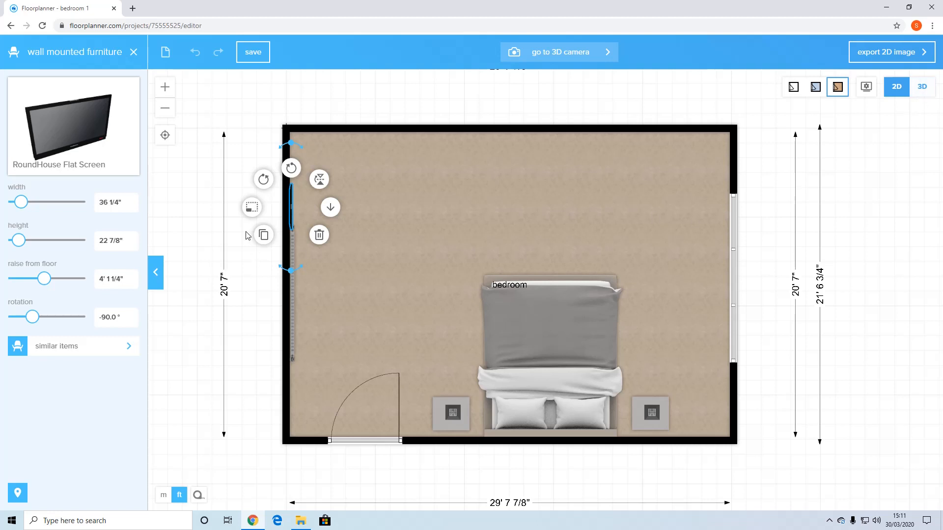
{"action": "left_click", "coordinate": [290, 214]}
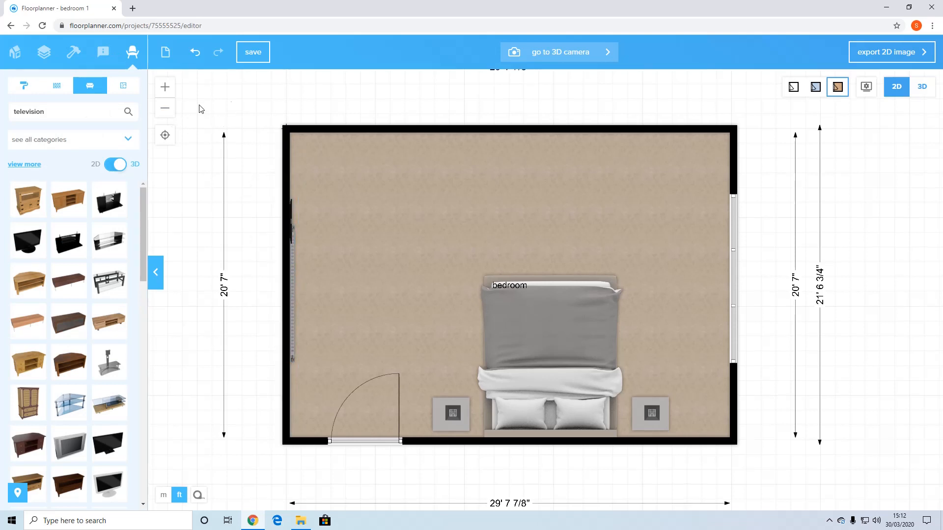
Search for "wardrobe", place the plain light-grey wardrobe rotated to -180°, and fit it into the corner beyond the television.
{"action": "left_click_drag", "start_coordinate": [46, 109], "coordinate": [2, 105]}
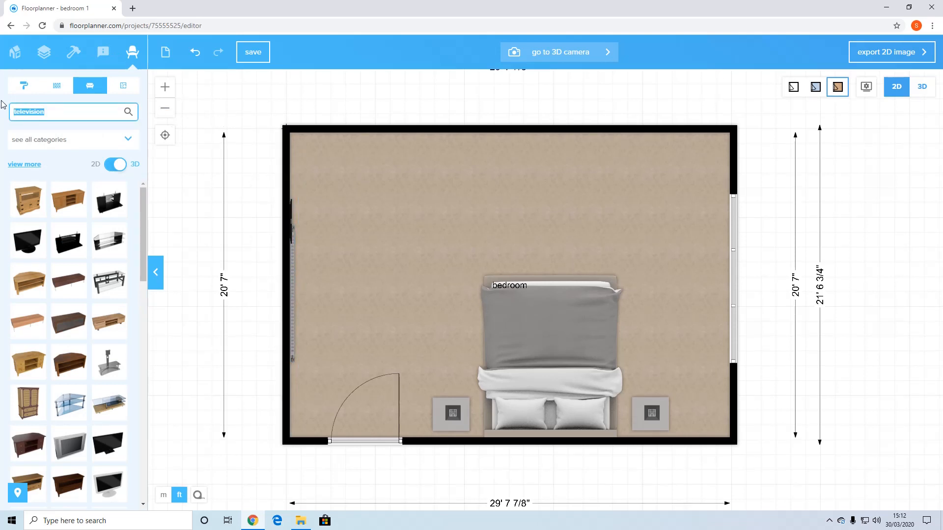
{"action": "type", "text": "wardrobe"}
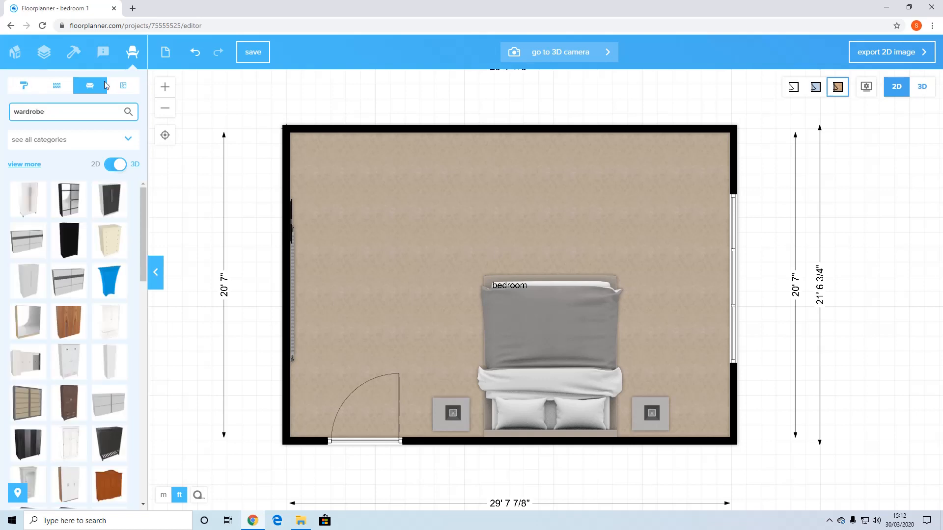
{"action": "left_click", "coordinate": [128, 112]}
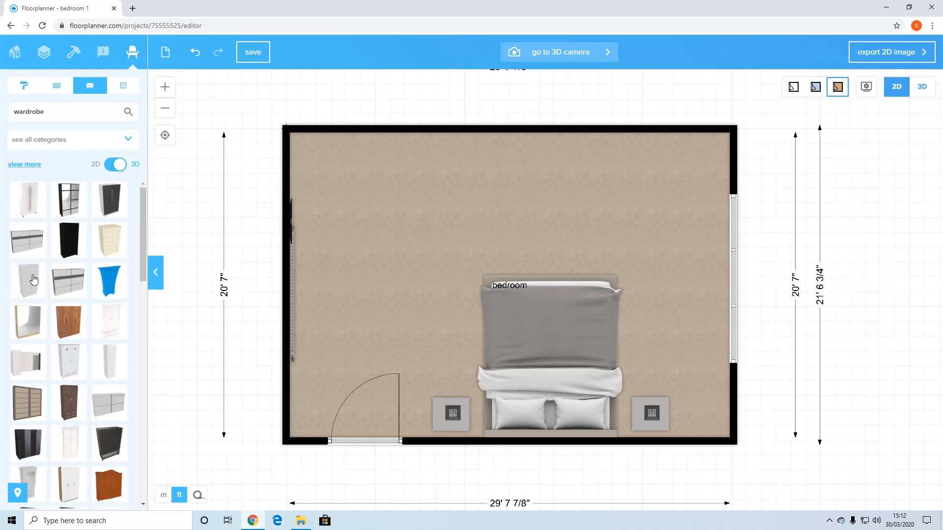
{"action": "left_click_drag", "start_coordinate": [34, 280], "coordinate": [315, 217]}
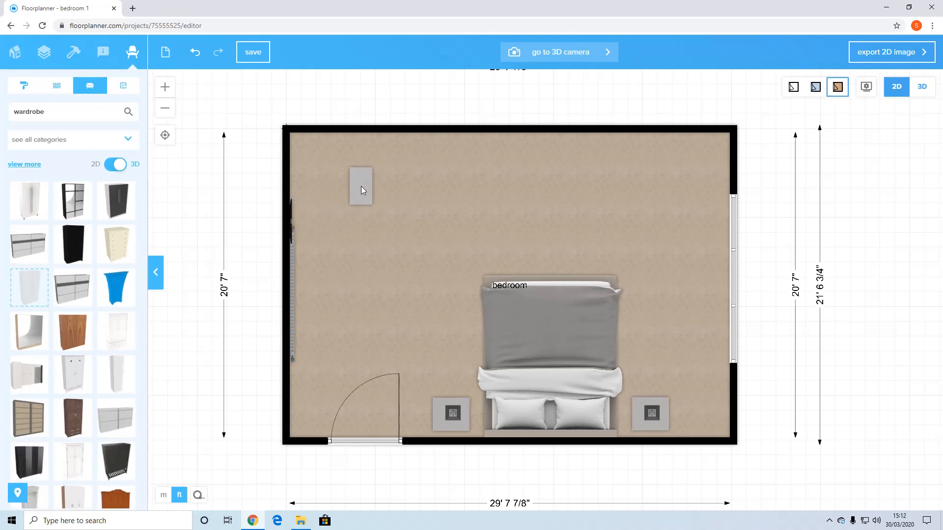
{"action": "left_click", "coordinate": [372, 191]}
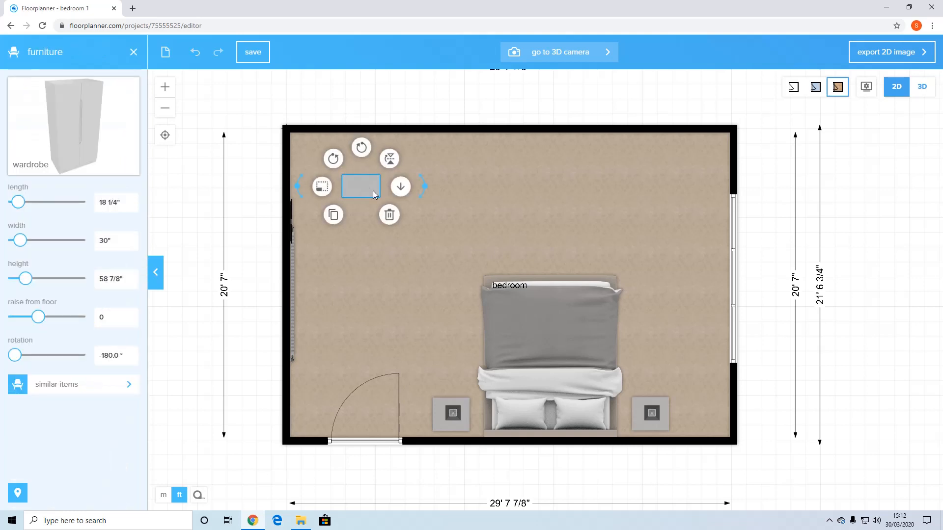
{"action": "left_click_drag", "start_coordinate": [358, 190], "coordinate": [309, 148]}
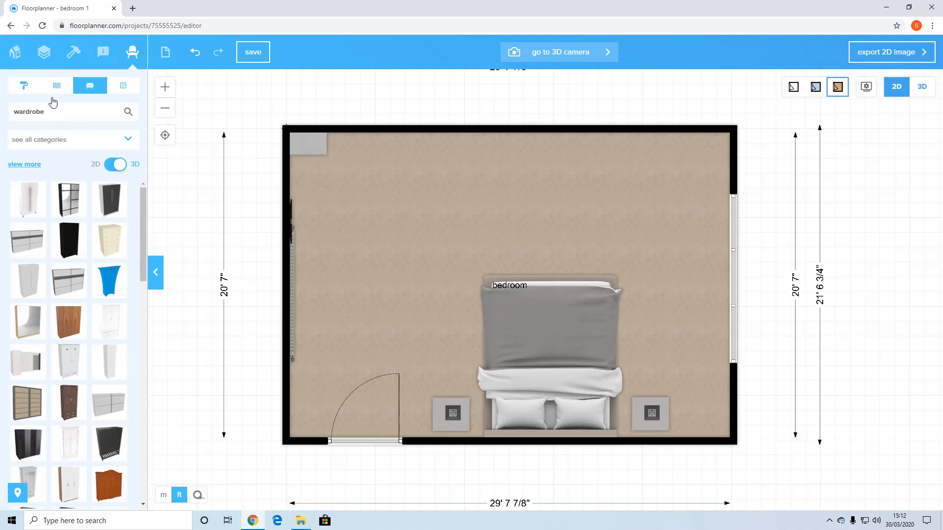
Set the wardrobe's length to 41" and width to 103 7/8", and move it back flush into the room corner.
{"action": "left_click", "coordinate": [321, 148]}
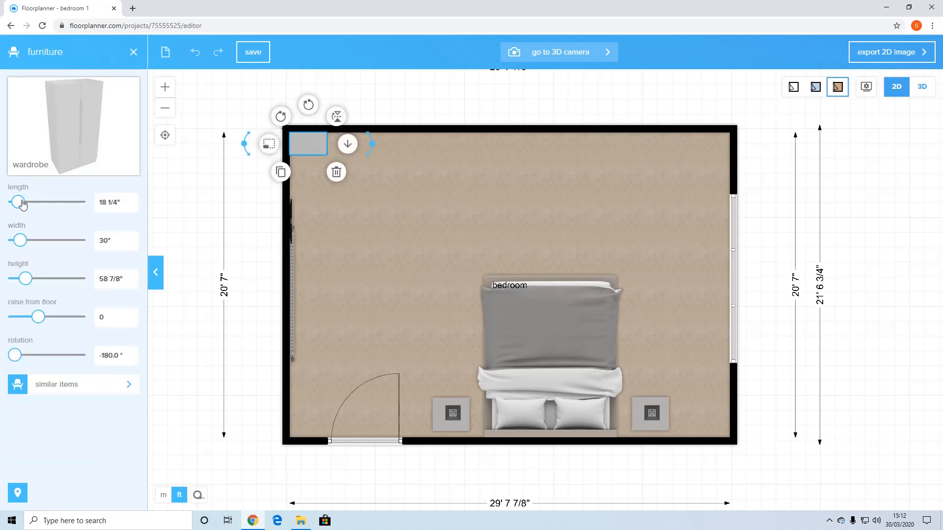
{"action": "left_click_drag", "start_coordinate": [19, 202], "coordinate": [23, 205]}
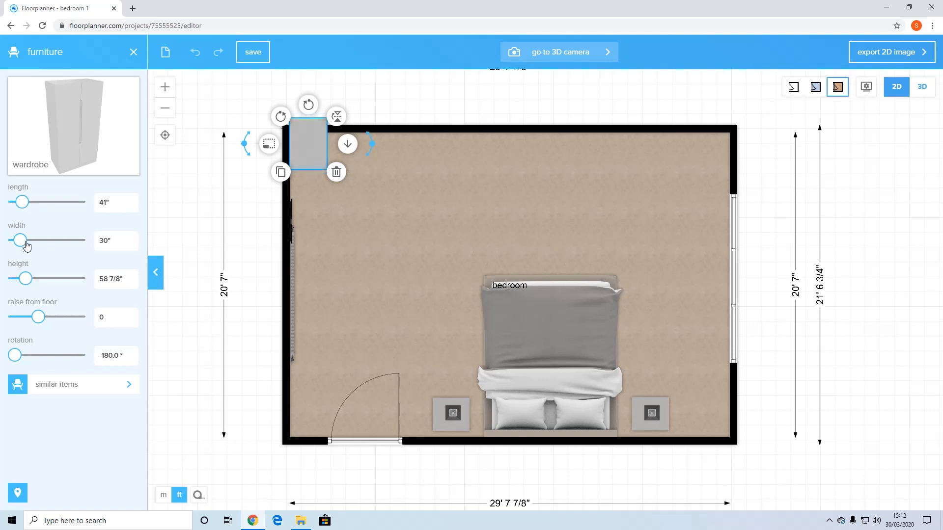
{"action": "left_click_drag", "start_coordinate": [26, 244], "coordinate": [34, 241]}
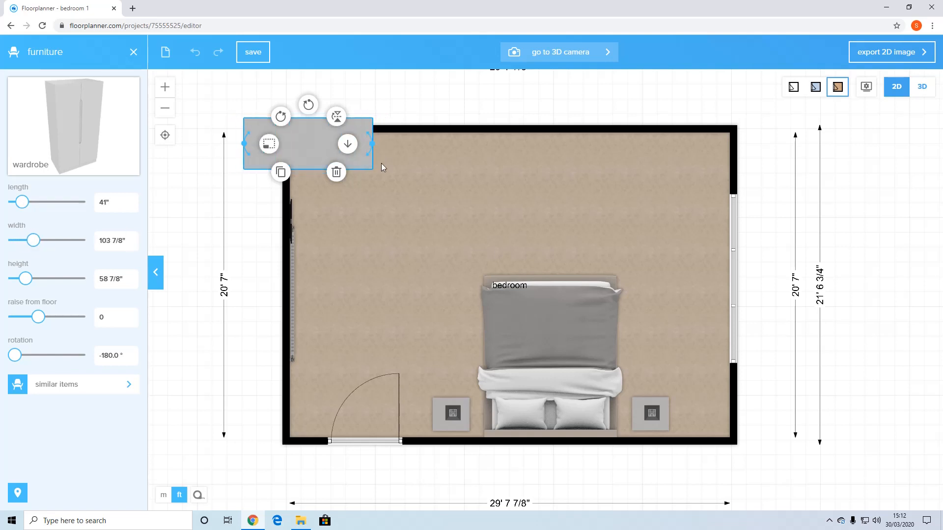
{"action": "left_click", "coordinate": [198, 199]}
{"action": "left_click_drag", "start_coordinate": [326, 143], "coordinate": [371, 157]}
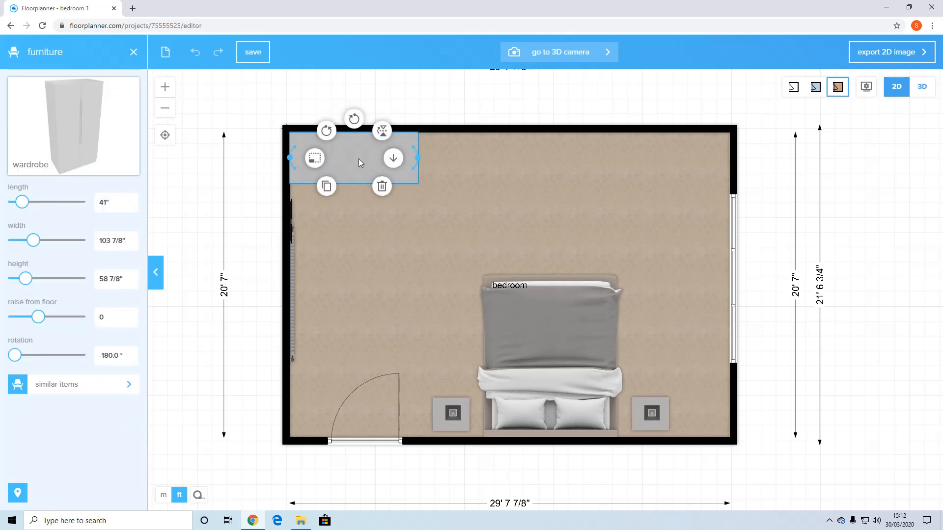
Duplicate the corner wardrobe.
{"action": "left_click", "coordinate": [198, 175]}
{"action": "left_click", "coordinate": [374, 164]}
{"action": "left_click", "coordinate": [326, 187]}
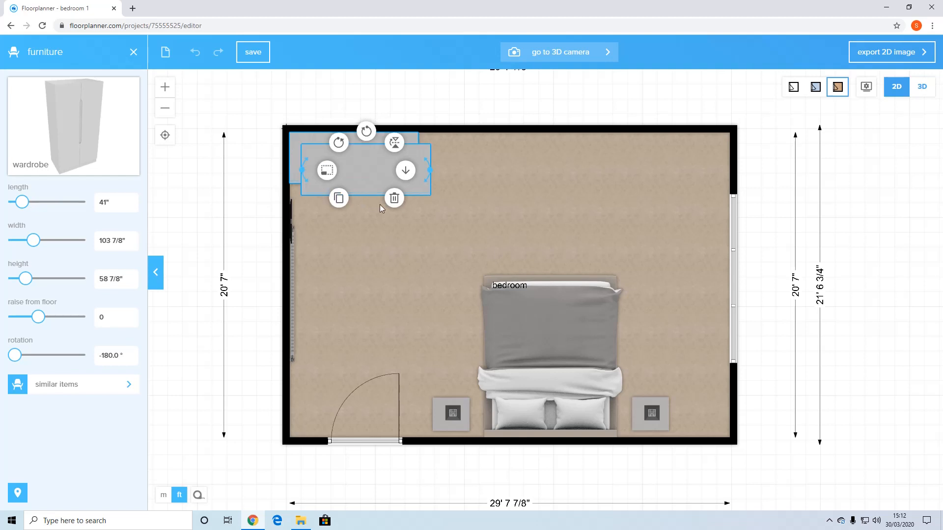
{"action": "left_click", "coordinate": [358, 172], "text": "shift"}
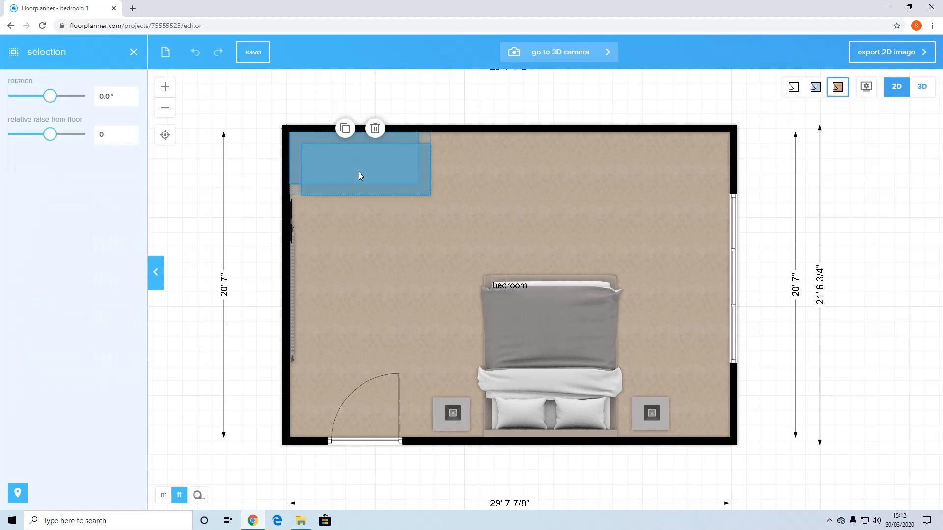
{"action": "mouse_move", "coordinate": [362, 175]}
{"action": "left_mouse_down"}
{"action": "mouse_move", "coordinate": [421, 175]}
{"action": "mouse_move", "coordinate": [362, 181]}
{"action": "left_mouse_up"}
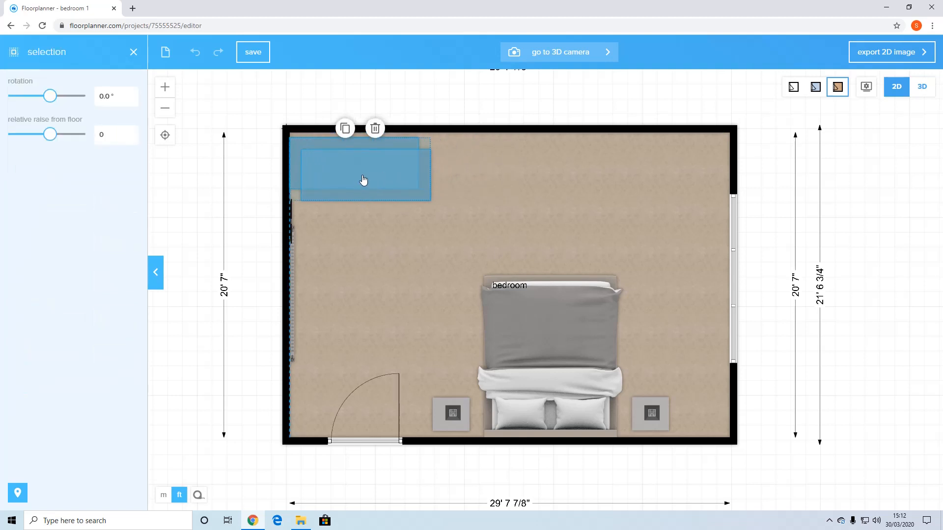
{"action": "left_click", "coordinate": [241, 202]}
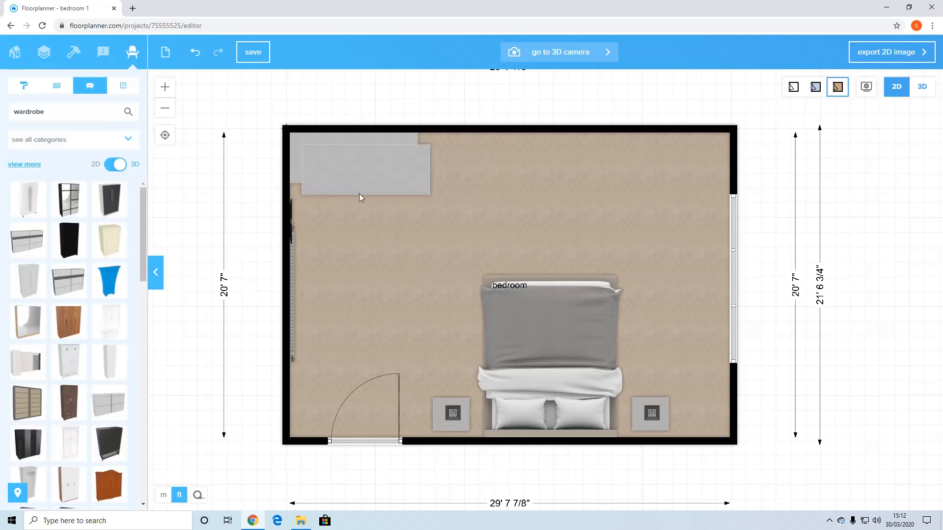
Move the wardrobe copy directly beside the corner wardrobe, flush against the wall opposite the bed's headboard.
{"action": "left_click", "coordinate": [364, 179]}
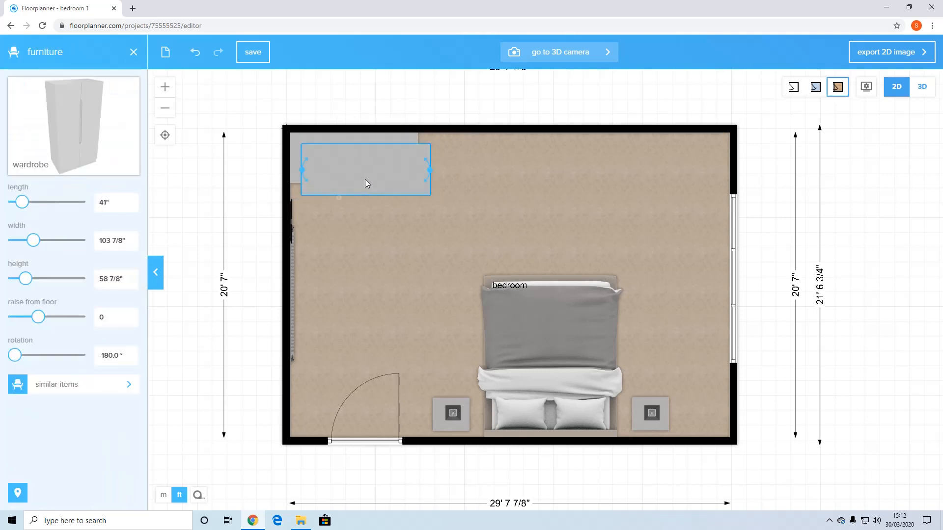
{"action": "left_click", "coordinate": [444, 174]}
{"action": "left_click_drag", "start_coordinate": [408, 172], "coordinate": [522, 160]}
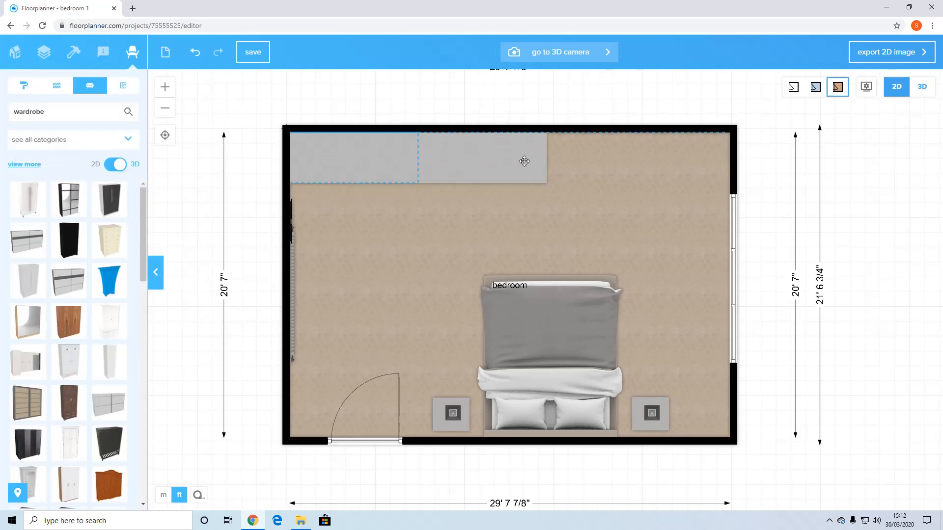
Duplicate the second wardrobe and place the copy along the same wall, in the corner at the window wall.
{"action": "left_click", "coordinate": [494, 165]}
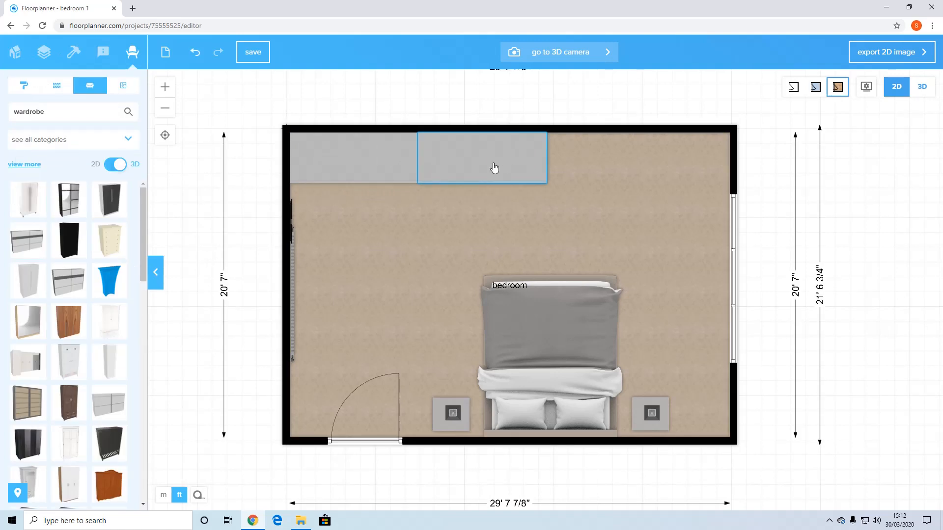
{"action": "left_click", "coordinate": [466, 198]}
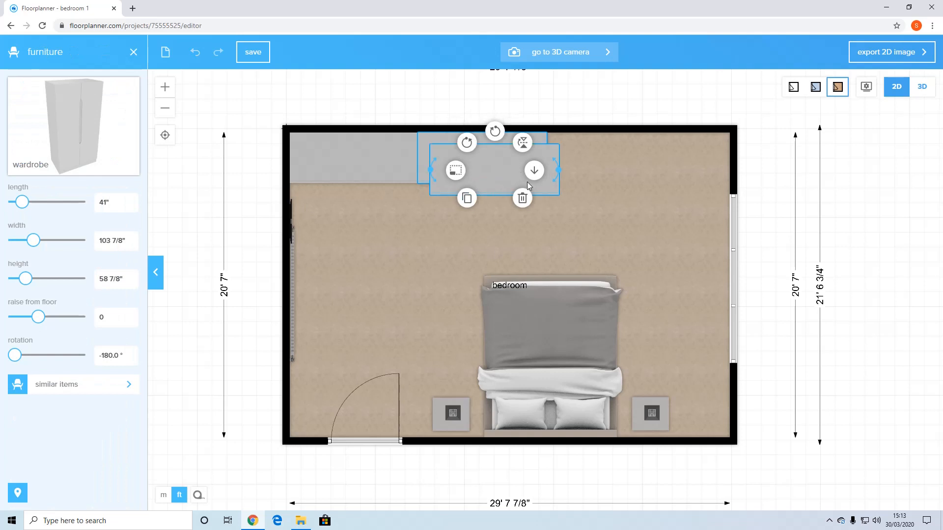
{"action": "left_click_drag", "start_coordinate": [541, 186], "coordinate": [706, 167]}
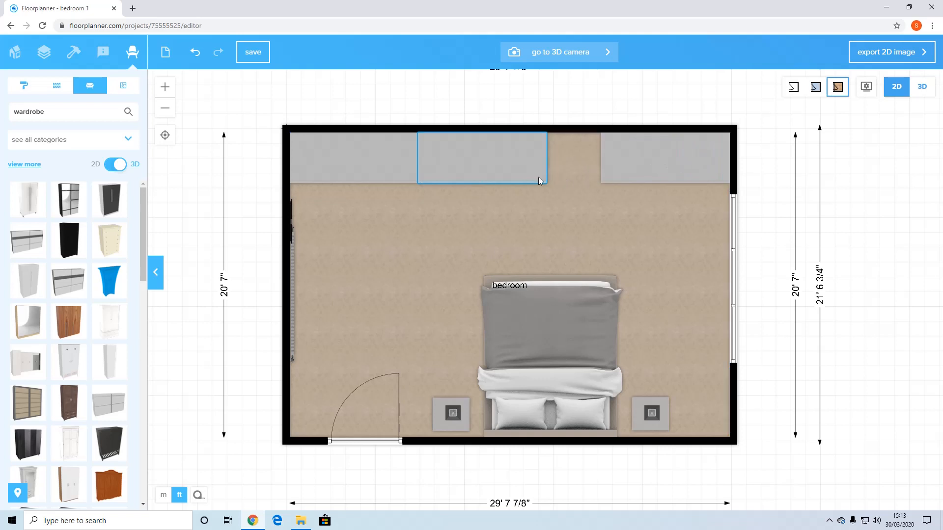
Shift the middle wardrobe toward the centre of the gap between its neighbours and set its width to 142 1/8".
{"action": "left_click", "coordinate": [520, 179]}
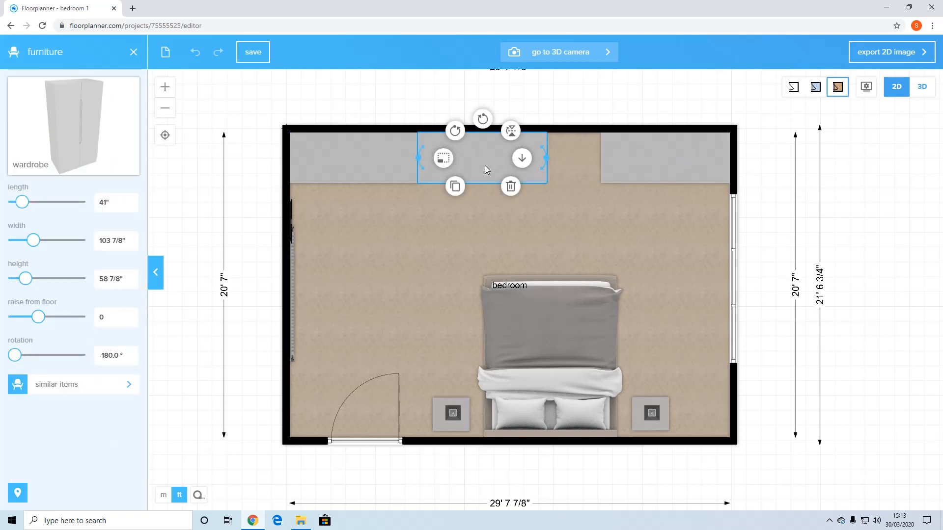
{"action": "left_click_drag", "start_coordinate": [493, 163], "coordinate": [517, 163]}
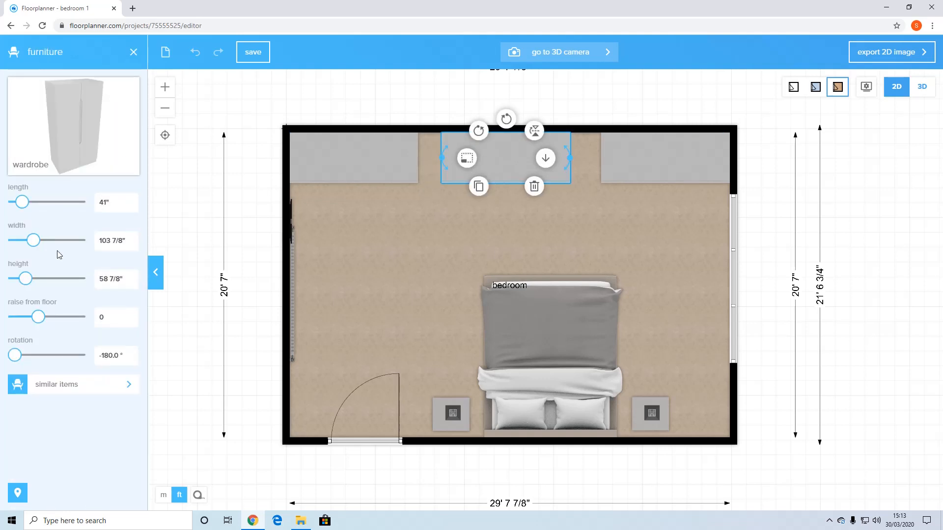
{"action": "left_click_drag", "start_coordinate": [33, 240], "coordinate": [41, 242]}
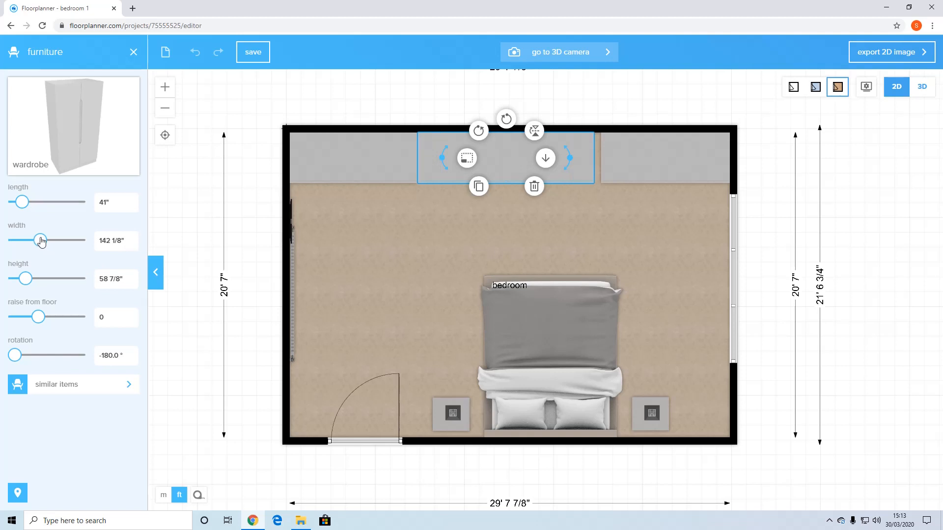
{"action": "left_click", "coordinate": [421, 105]}
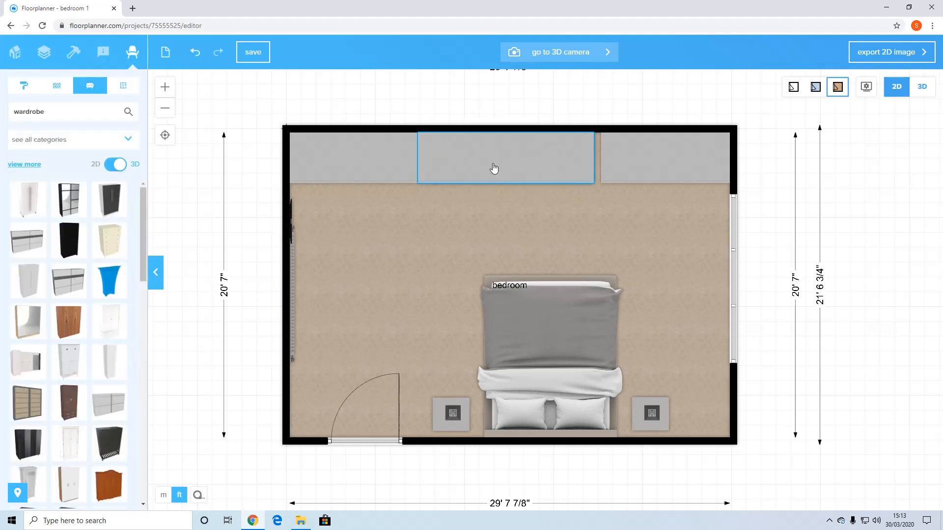
Move the middle wardrobe flush against the window-side wardrobe and widen it slightly.
{"action": "left_click_drag", "start_coordinate": [494, 169], "coordinate": [499, 162]}
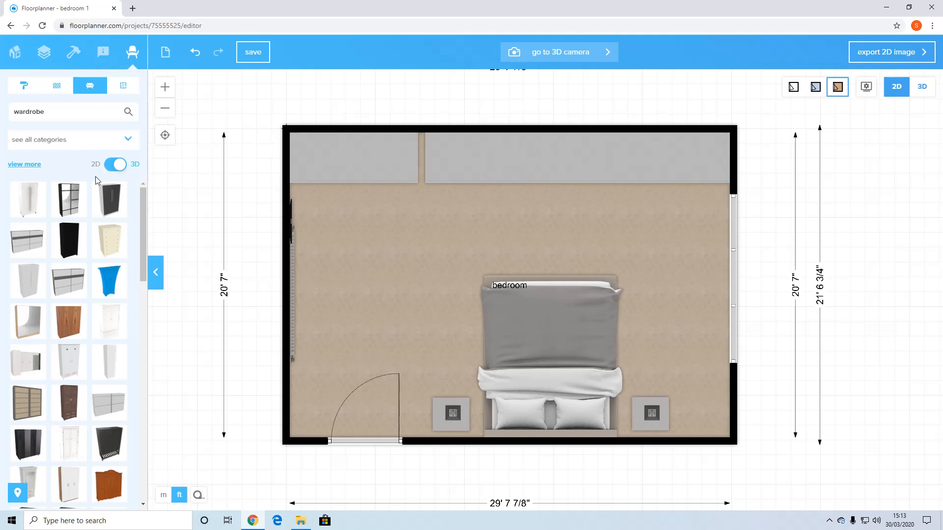
{"action": "left_click", "coordinate": [520, 175]}
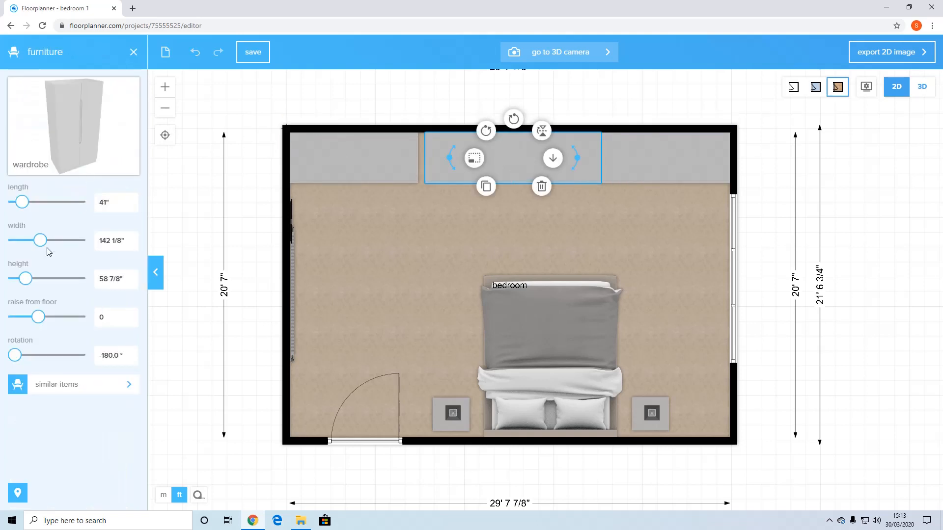
{"action": "left_click_drag", "start_coordinate": [40, 241], "coordinate": [41, 241]}
{"action": "left_click", "coordinate": [395, 156], "text": "shift"}
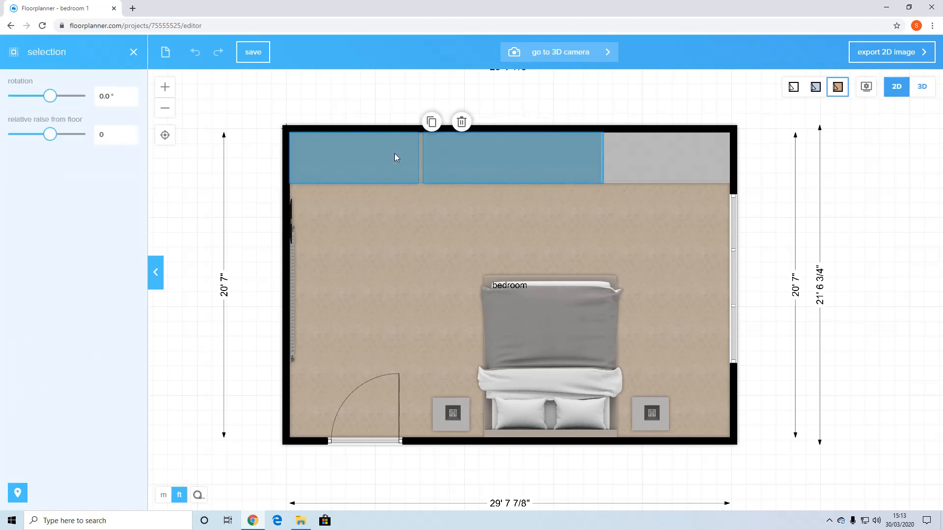
{"action": "left_click", "coordinate": [371, 118]}
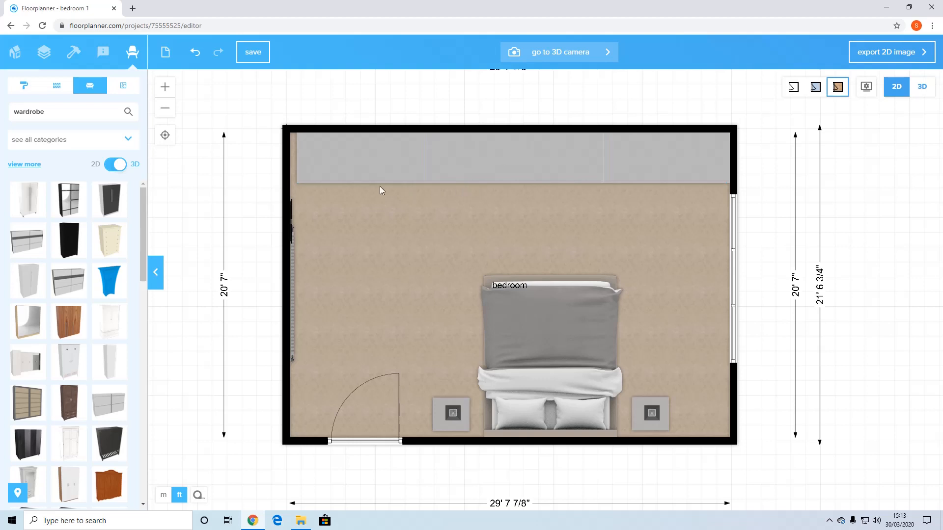
Widen the wardrobe in the corner at the radiator wall to close the gap to the middle wardrobe, and move it flush into the corner.
{"action": "left_click_drag", "start_coordinate": [353, 168], "coordinate": [347, 167]}
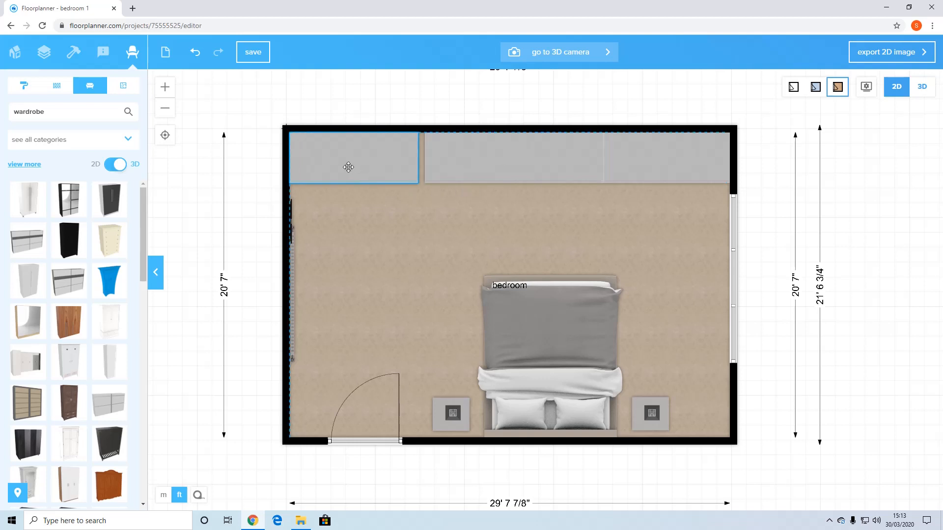
{"action": "left_click", "coordinate": [386, 173]}
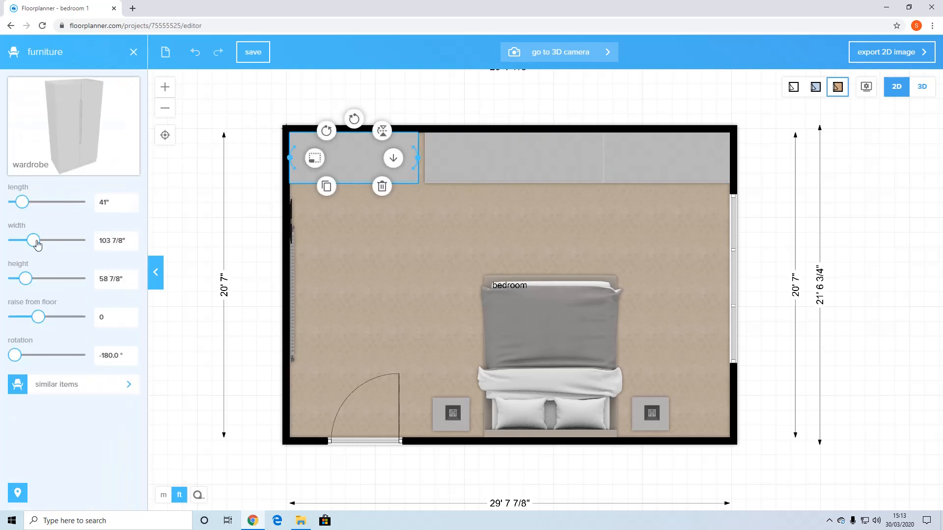
{"action": "left_click_drag", "start_coordinate": [38, 244], "coordinate": [43, 244]}
{"action": "left_click", "coordinate": [226, 101]}
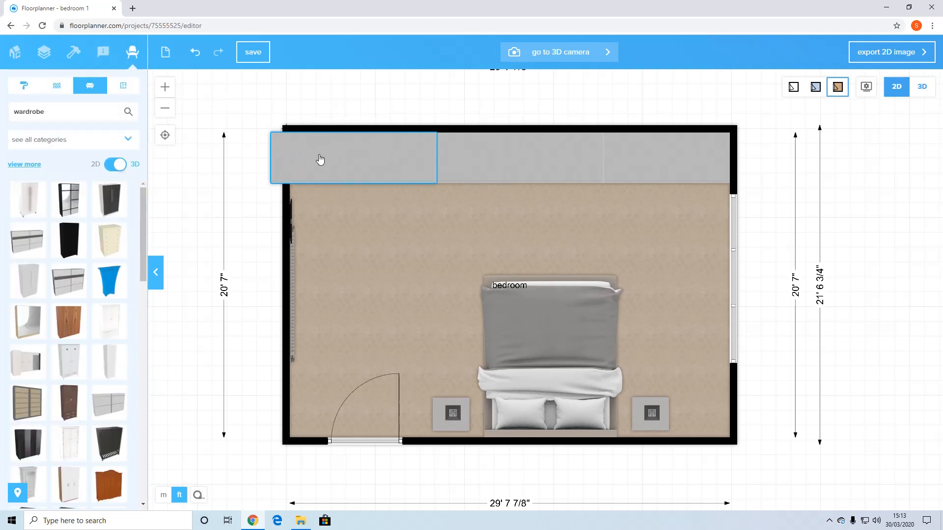
{"action": "left_click_drag", "start_coordinate": [320, 157], "coordinate": [338, 155]}
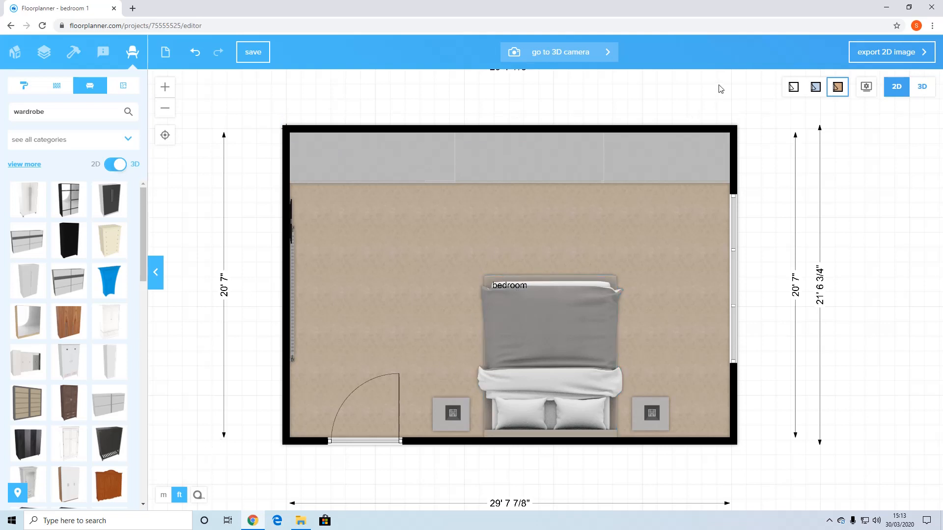
Inspect the wardrobe wall from inside the room in 3D, and return to the 2D plan.
{"action": "left_click", "coordinate": [916, 88]}
{"action": "left_click_drag", "start_coordinate": [424, 328], "coordinate": [526, 326]}
{"action": "scroll", "coordinate": [587, 326], "scroll_direction": "up", "scroll_amount": 8}
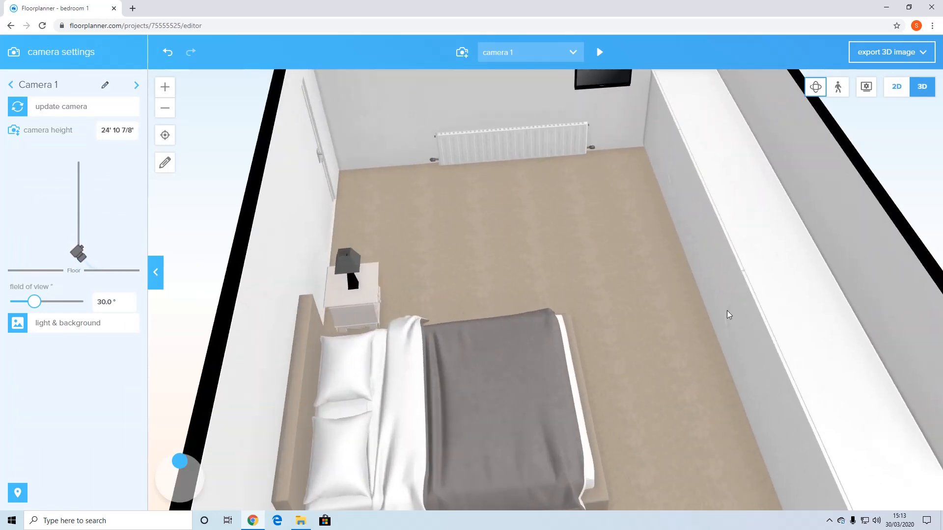
{"action": "left_click_drag", "start_coordinate": [728, 315], "coordinate": [705, 398]}
{"action": "left_click_drag", "start_coordinate": [558, 358], "coordinate": [665, 375]}
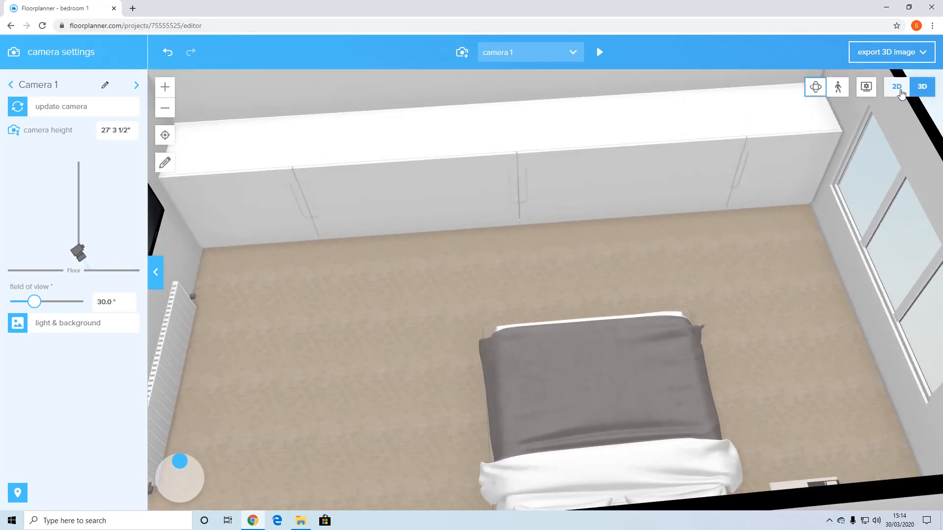
{"action": "left_click", "coordinate": [897, 87]}
Look through the construction tools for drawing rooms and placing doors and windows, and return to the furniture library.
{"action": "left_click", "coordinate": [74, 52]}
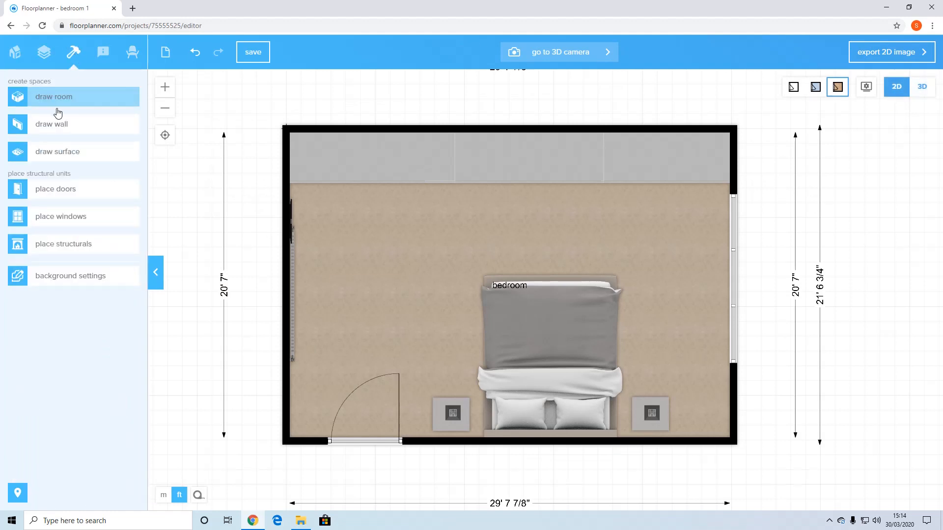
{"action": "left_click", "coordinate": [53, 99]}
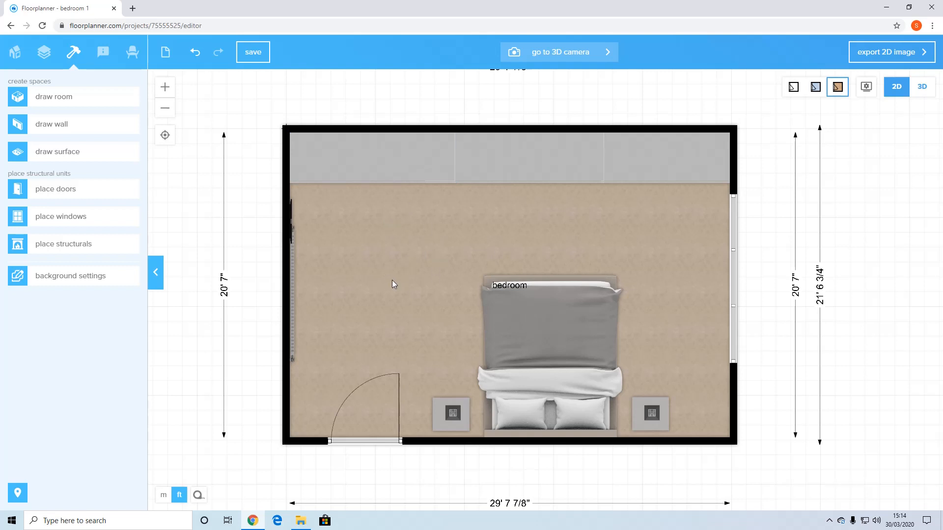
{"action": "left_click", "coordinate": [73, 191]}
{"action": "left_click", "coordinate": [112, 87]}
{"action": "left_click", "coordinate": [139, 84]}
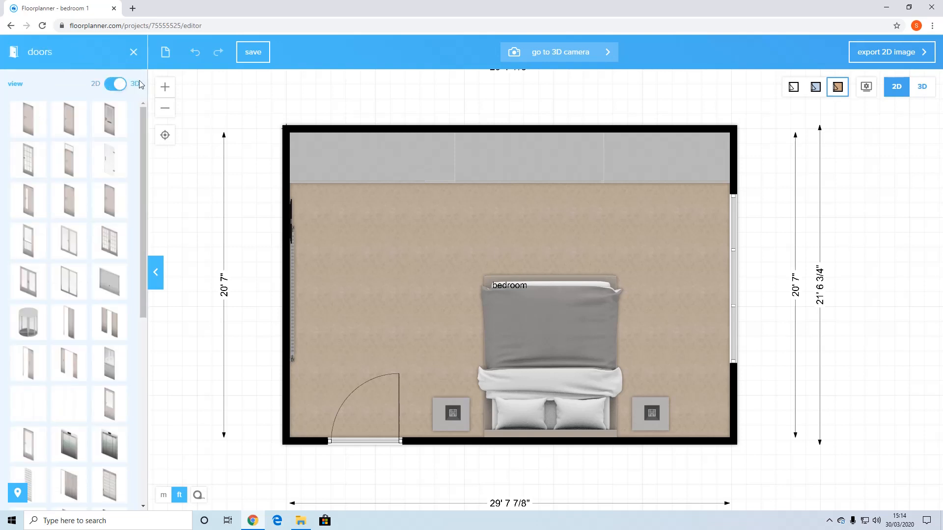
{"action": "left_click", "coordinate": [133, 52]}
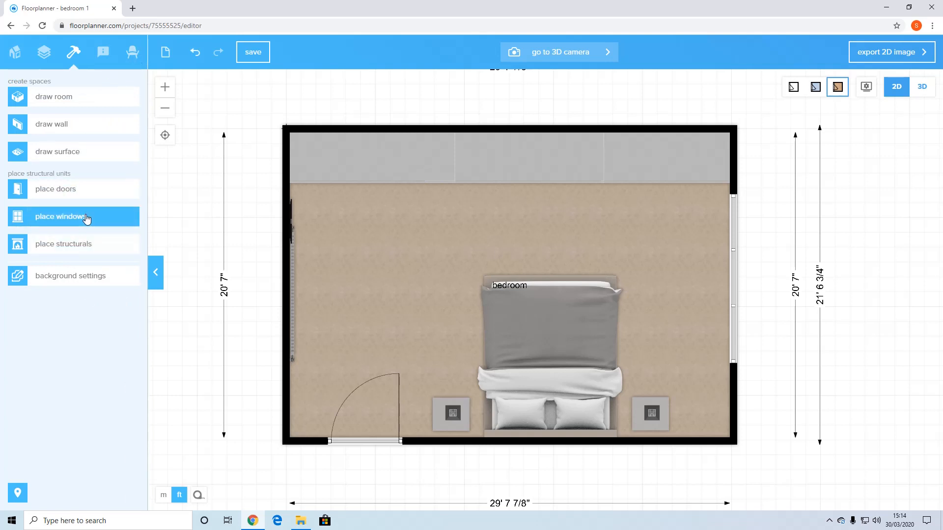
{"action": "left_click", "coordinate": [87, 218]}
{"action": "left_click", "coordinate": [136, 53]}
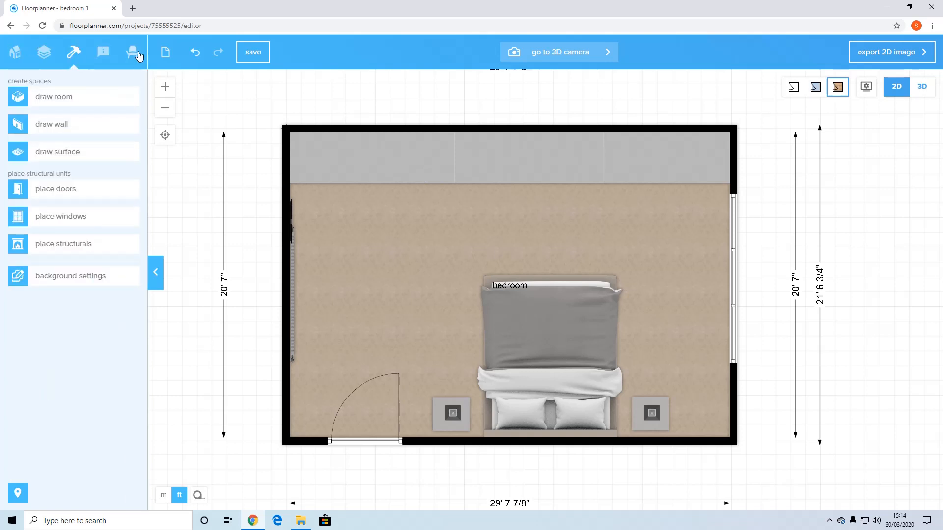
{"action": "left_click", "coordinate": [138, 55]}
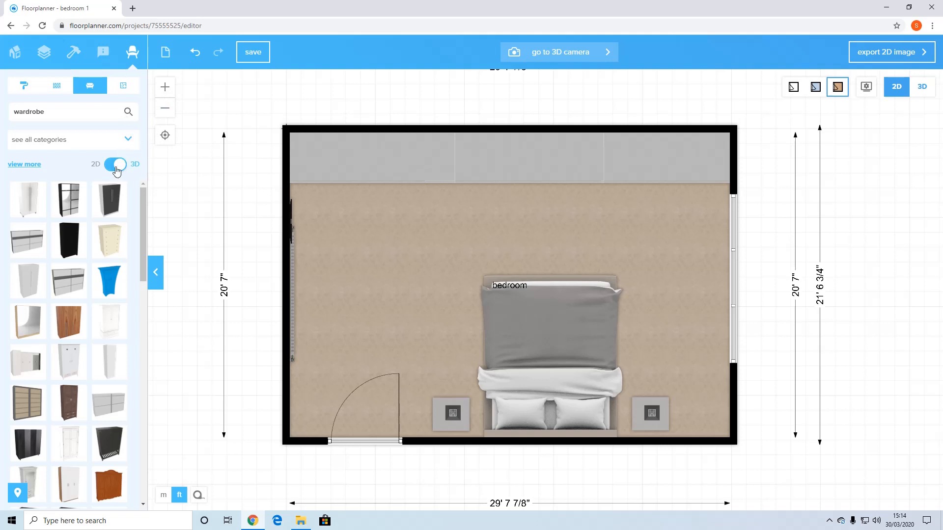
Search the furniture library for "game" and browse the items found.
{"action": "left_click", "coordinate": [127, 141]}
{"action": "left_click", "coordinate": [127, 141]}
{"action": "double_click", "coordinate": [47, 111]}
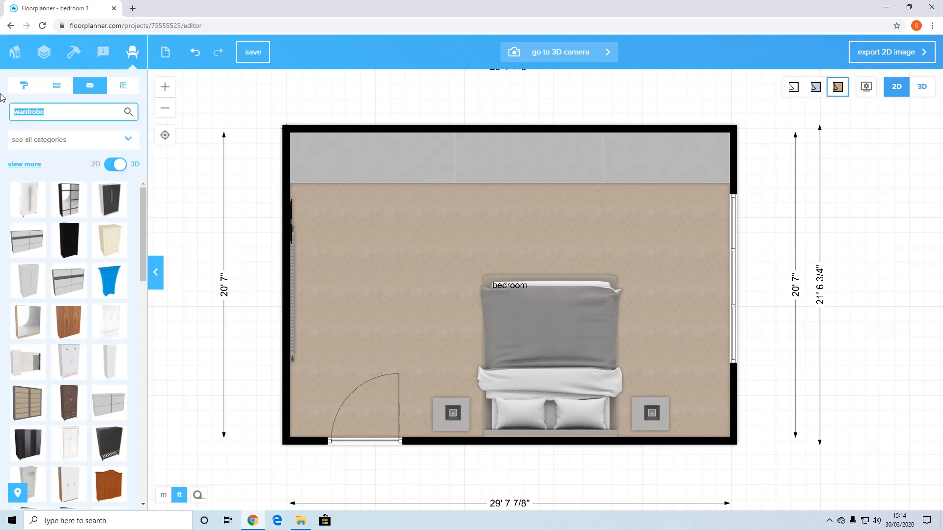
{"action": "type", "text": "game"}
{"action": "key", "text": "Return"}
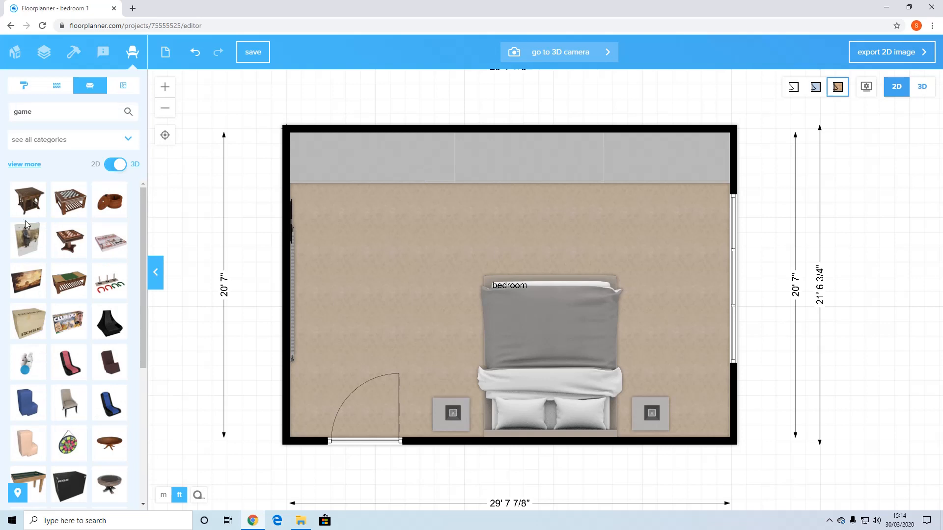
{"action": "scroll", "coordinate": [81, 319], "scroll_direction": "down", "scroll_amount": 4}
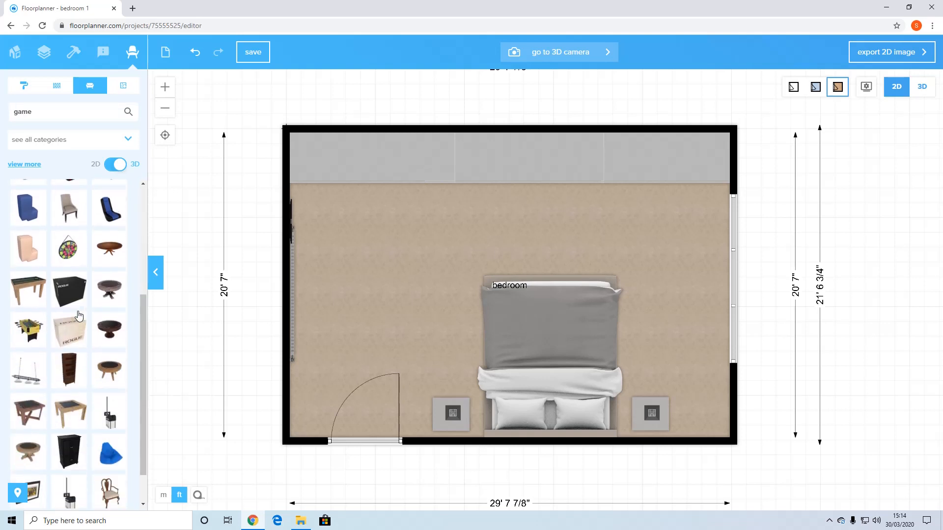
{"action": "scroll", "coordinate": [69, 369], "scroll_direction": "down", "scroll_amount": 1}
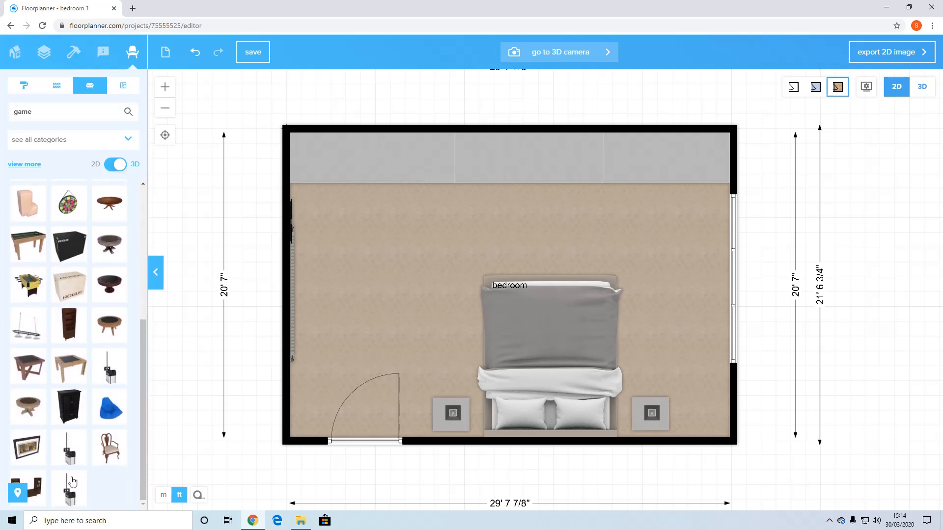
{"action": "scroll", "coordinate": [88, 490], "scroll_direction": "up", "scroll_amount": 5}
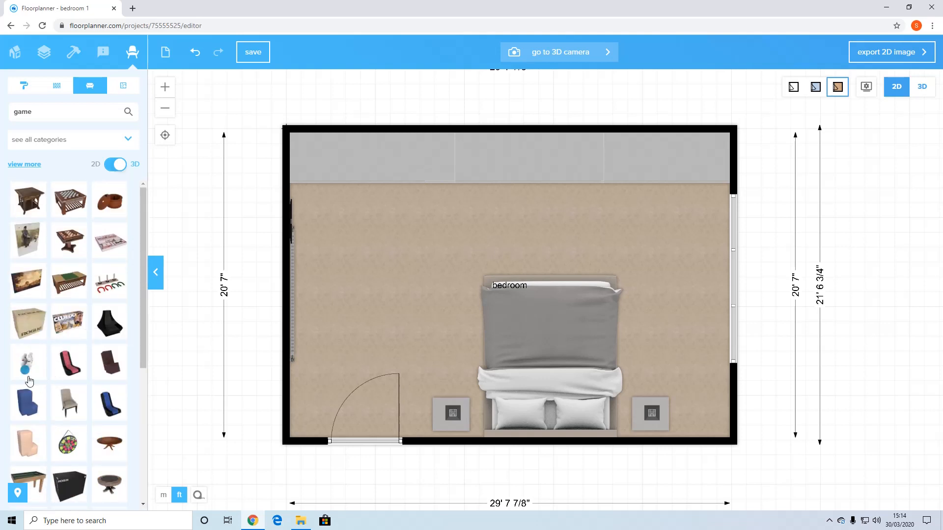
Search the furniture library for "gym".
{"action": "double_click", "coordinate": [49, 112]}
{"action": "type", "text": "g"}
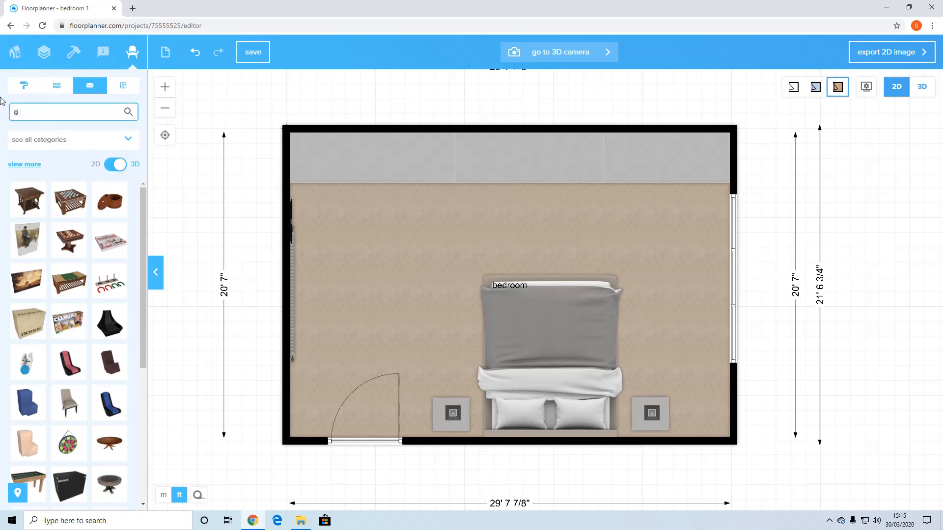
{"action": "key", "text": "Return"}
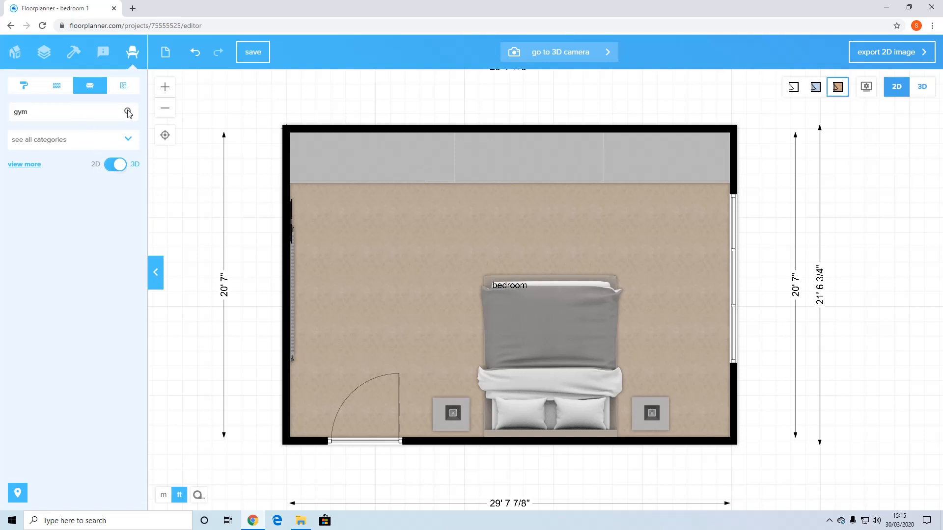
Search the furniture library for "pet" and browse the items found.
{"action": "left_click_drag", "start_coordinate": [77, 108], "coordinate": [5, 108]}
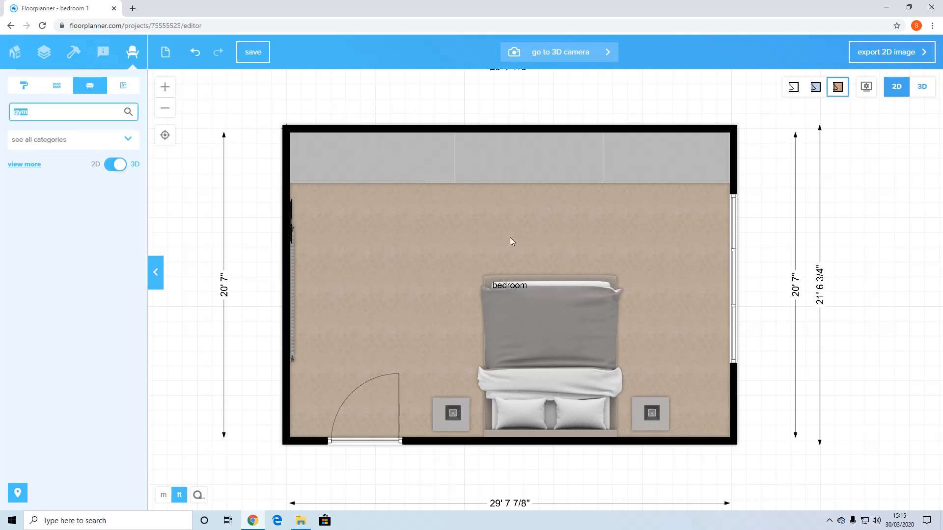
{"action": "type", "text": "pet"}
{"action": "key", "text": "Return"}
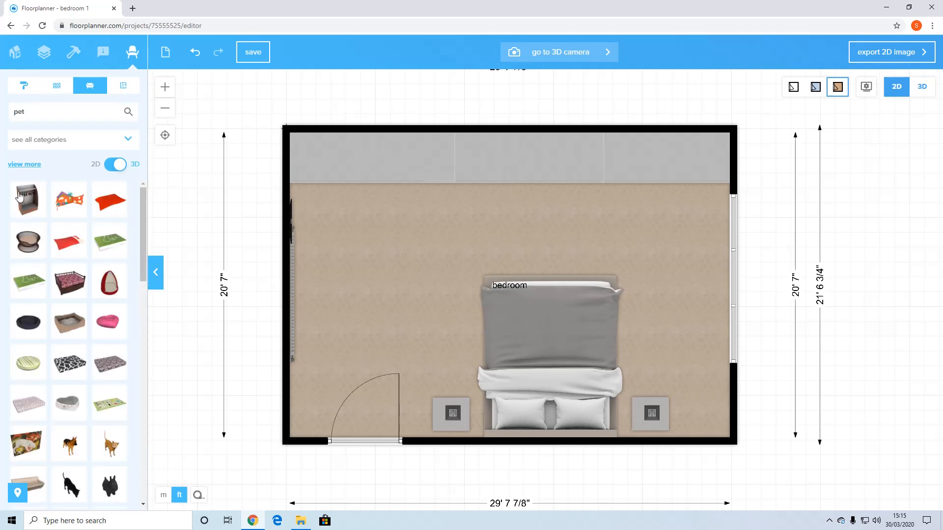
{"action": "scroll", "coordinate": [93, 372], "scroll_direction": "down", "scroll_amount": 2}
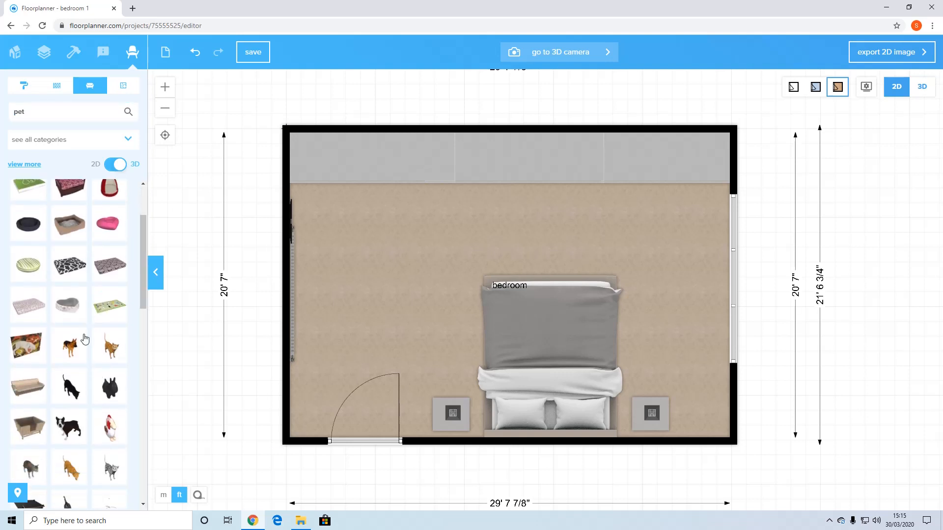
{"action": "scroll", "coordinate": [69, 362], "scroll_direction": "down", "scroll_amount": 6}
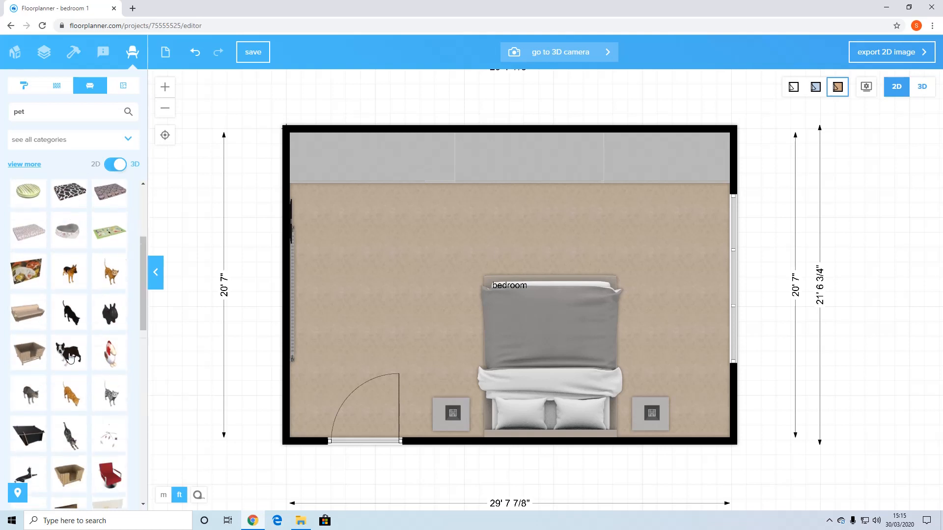
{"action": "scroll", "coordinate": [93, 373], "scroll_direction": "down", "scroll_amount": 5}
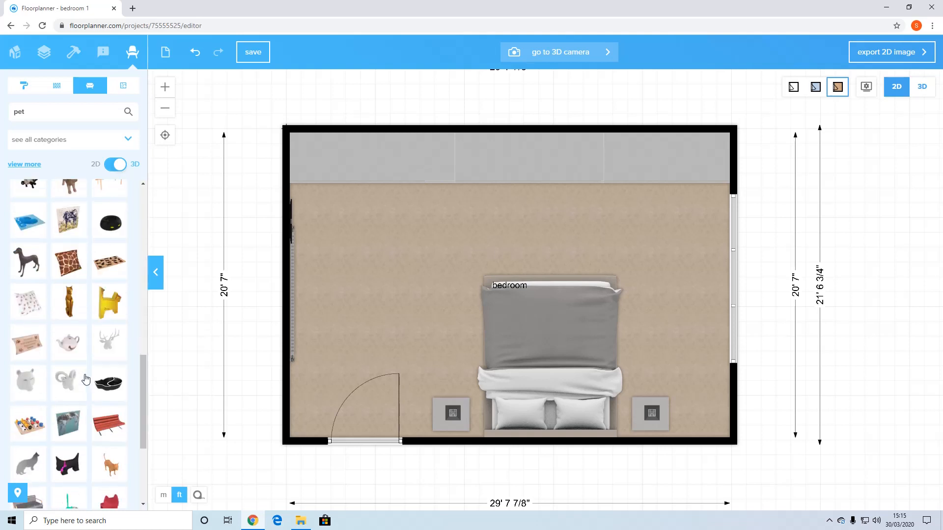
{"action": "scroll", "coordinate": [88, 391], "scroll_direction": "down", "scroll_amount": 5}
{"action": "scroll", "coordinate": [93, 407], "scroll_direction": "up", "scroll_amount": 10}
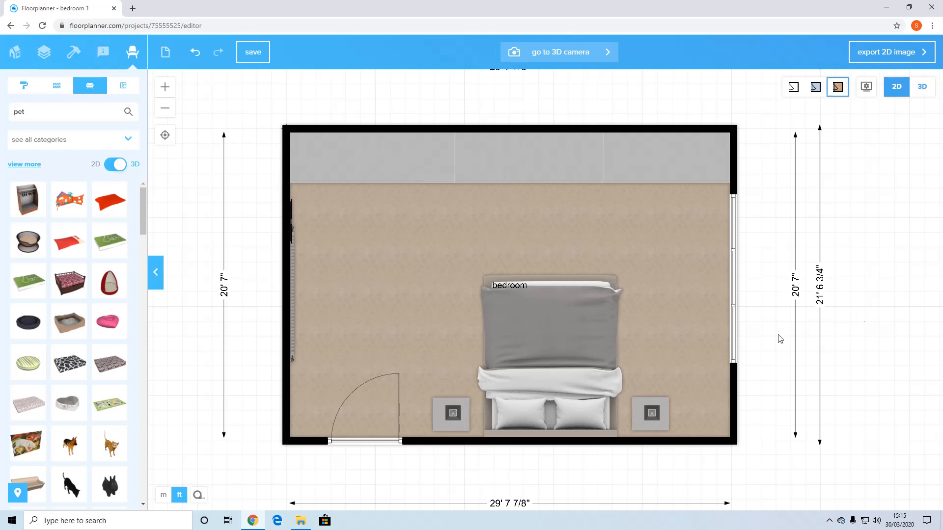
Check the window's properties and the whole room in 3D, and return to the 2D plan.
{"action": "left_click", "coordinate": [732, 285]}
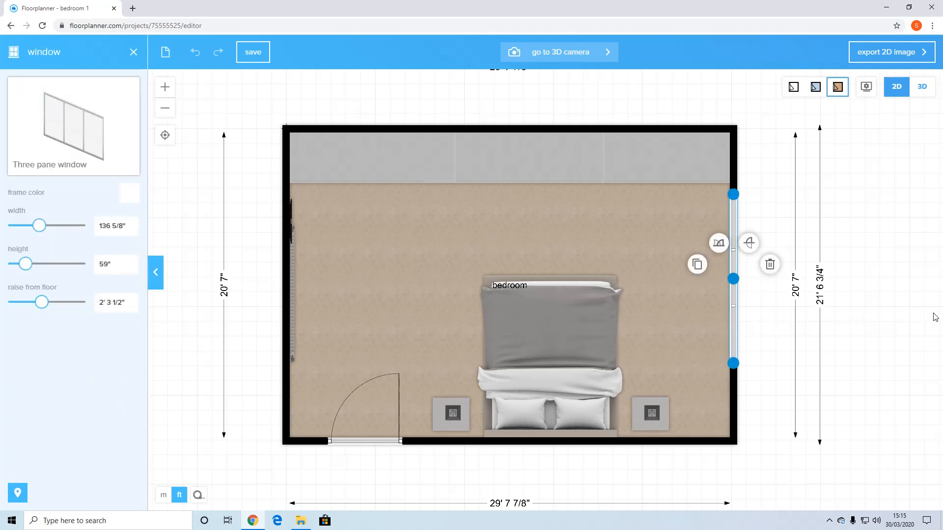
{"action": "left_click", "coordinate": [888, 330]}
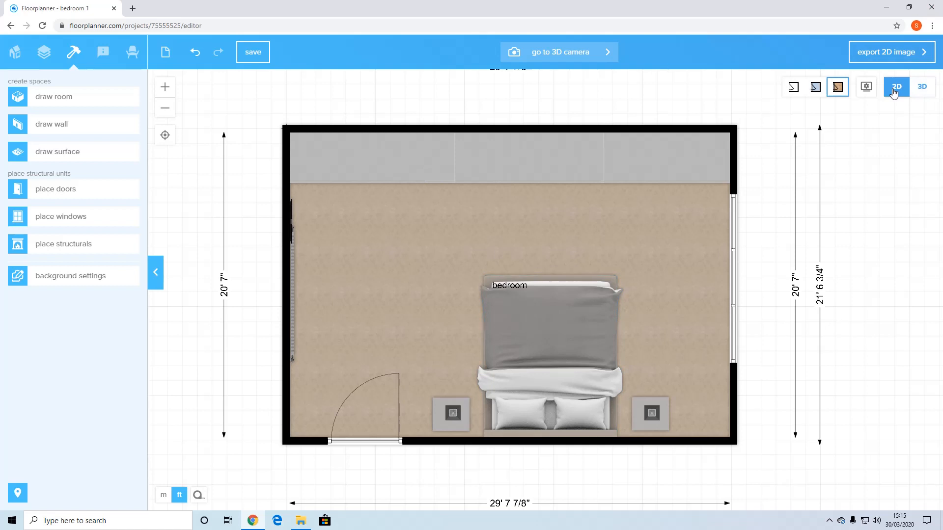
{"action": "left_click", "coordinate": [914, 90]}
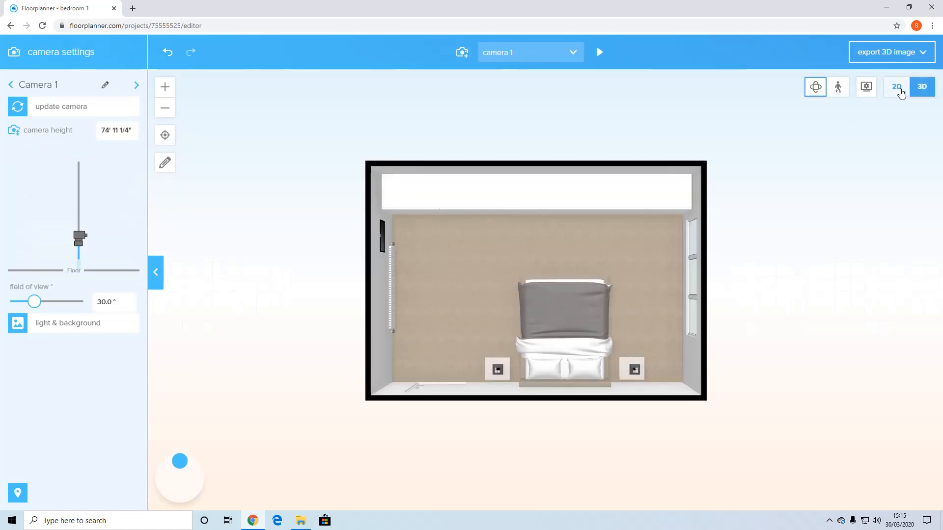
{"action": "left_click", "coordinate": [899, 89]}
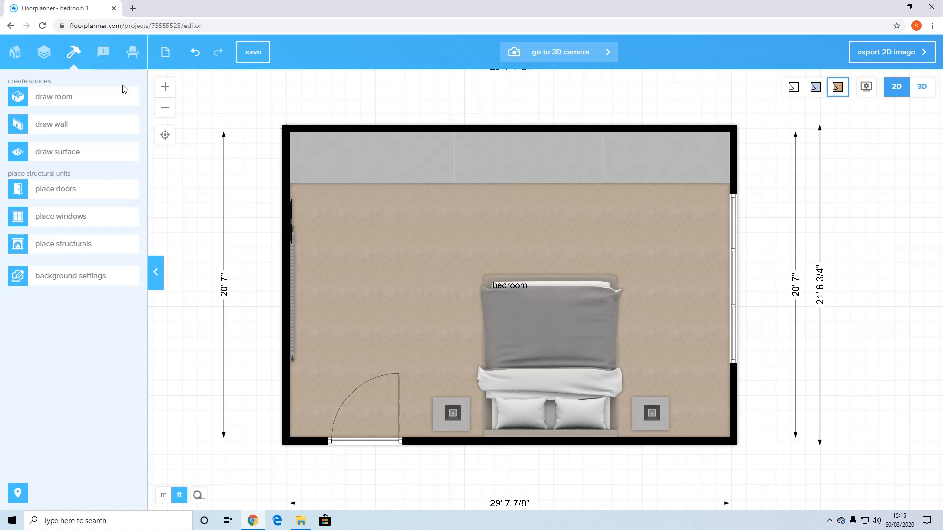
Save the bedroom project and go back to the dashboard.
{"action": "left_click", "coordinate": [260, 56]}
{"action": "left_click", "coordinate": [14, 53]}
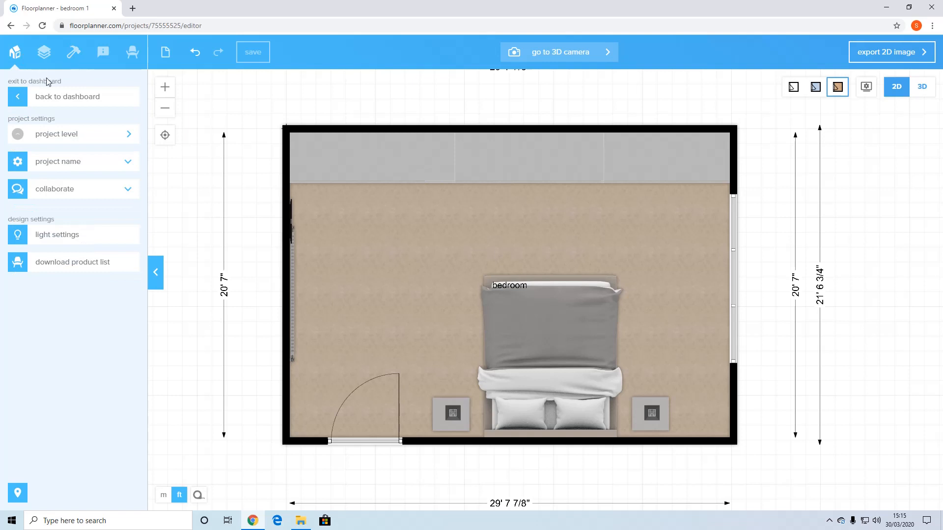
{"action": "left_click", "coordinate": [18, 97]}
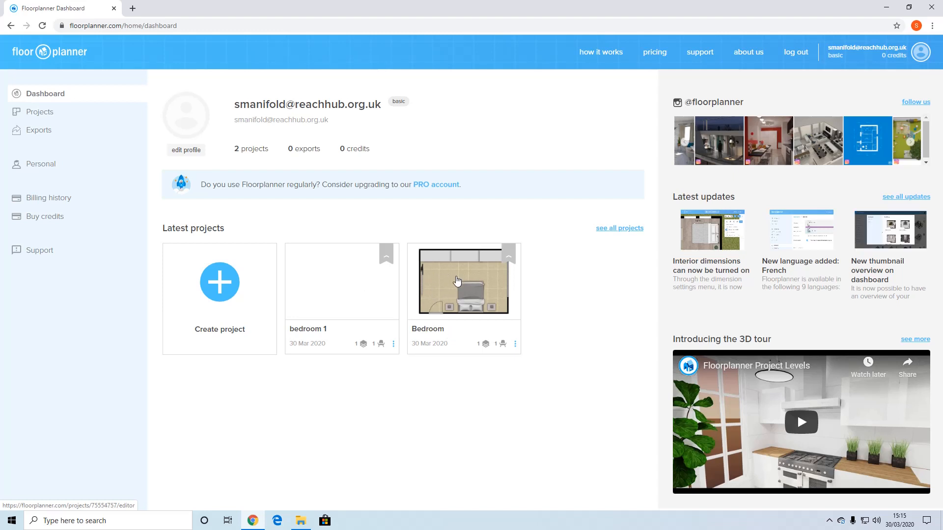
Reopen the "bedroom 1" project to check the saved plan, and exit to the dashboard again.
{"action": "left_click", "coordinate": [340, 296]}
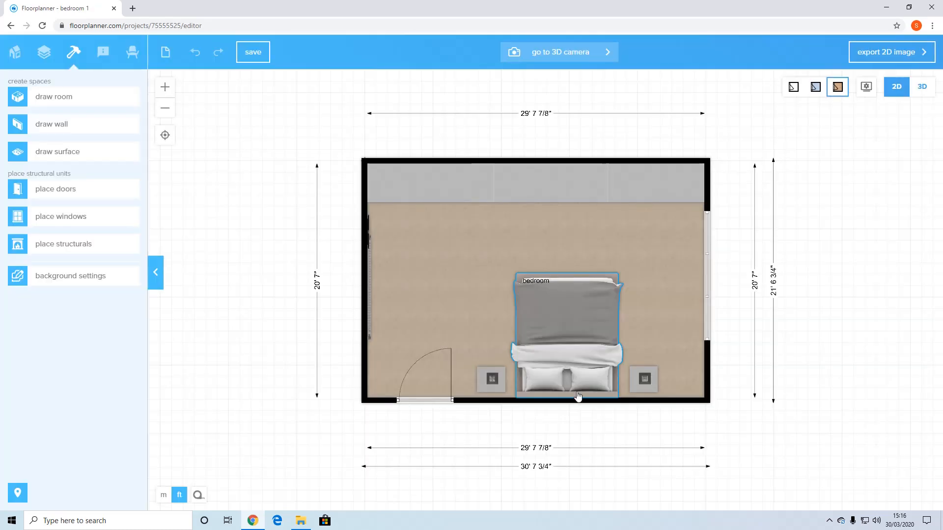
{"action": "left_click", "coordinate": [15, 52]}
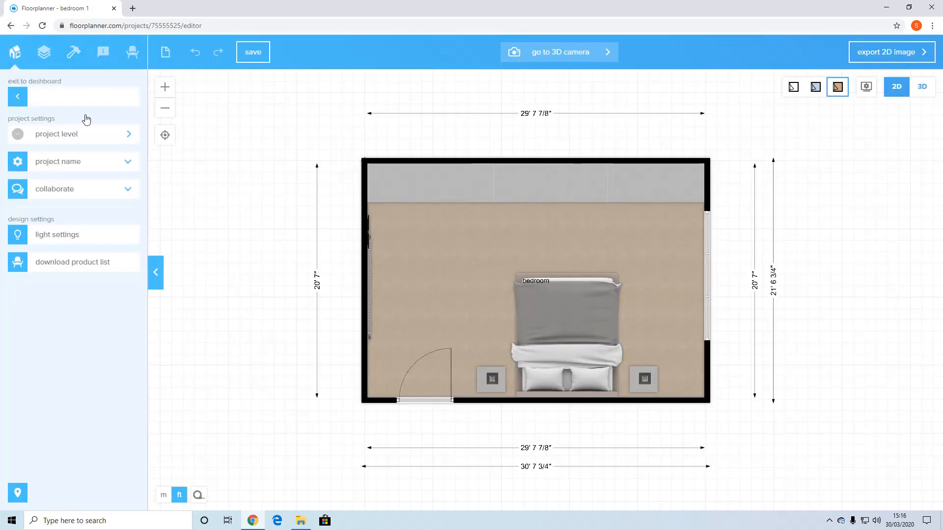
{"action": "left_click", "coordinate": [51, 97]}
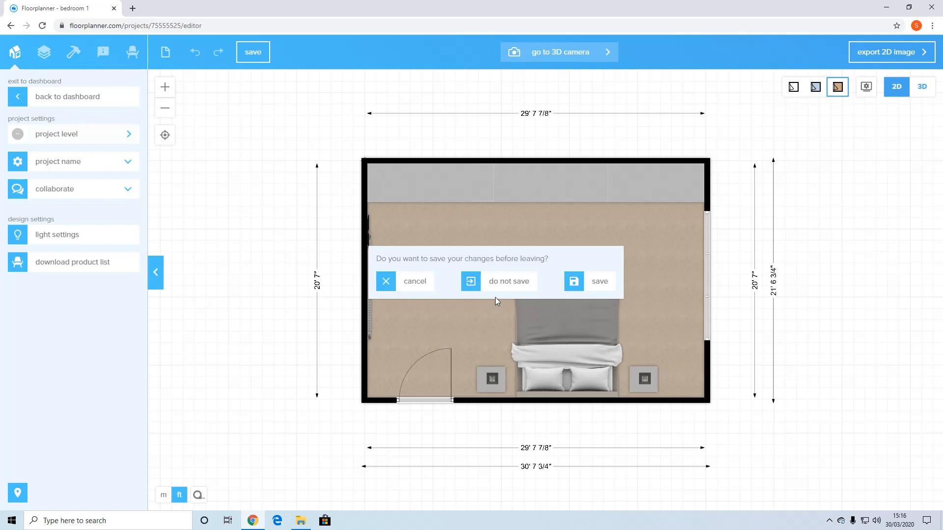